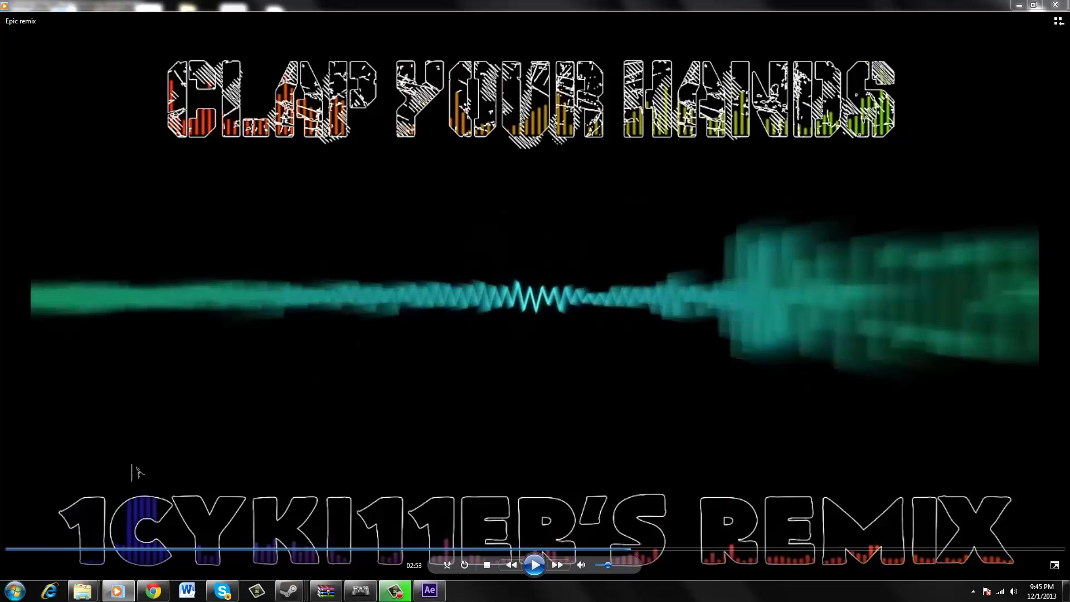
Close the video player and the folder window to return to the After Effects project, dismissing the import dialog.
left_click(1057, 6)
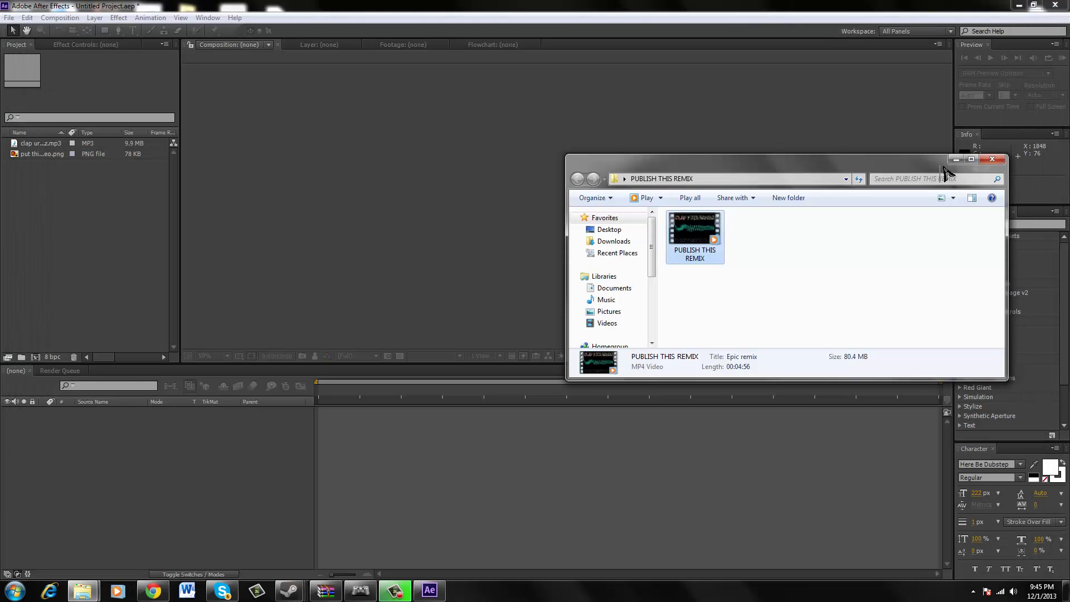
left_click(991, 159)
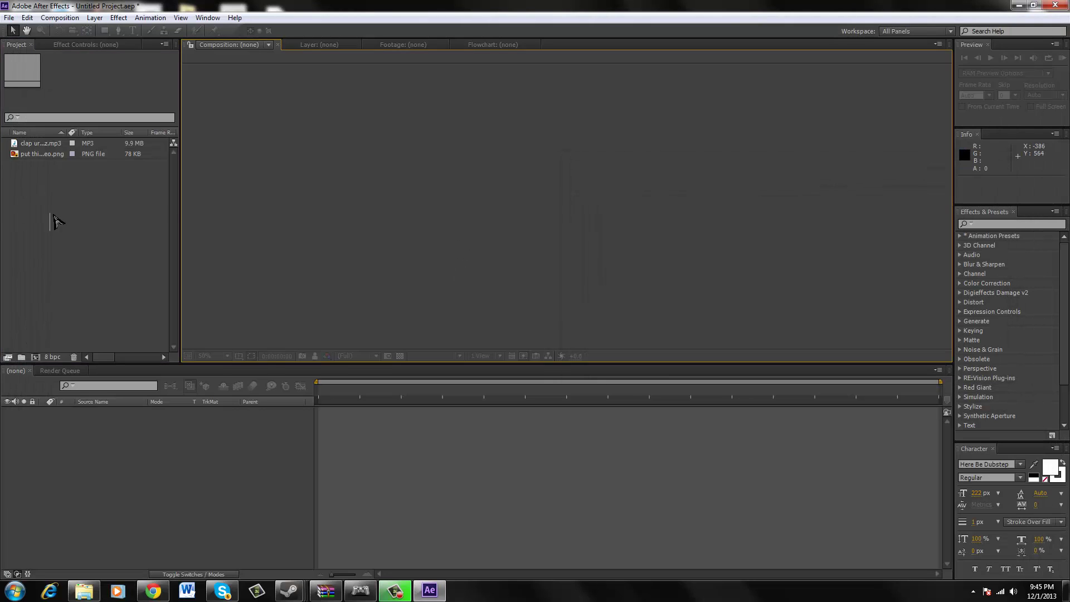
double_click(25, 216)
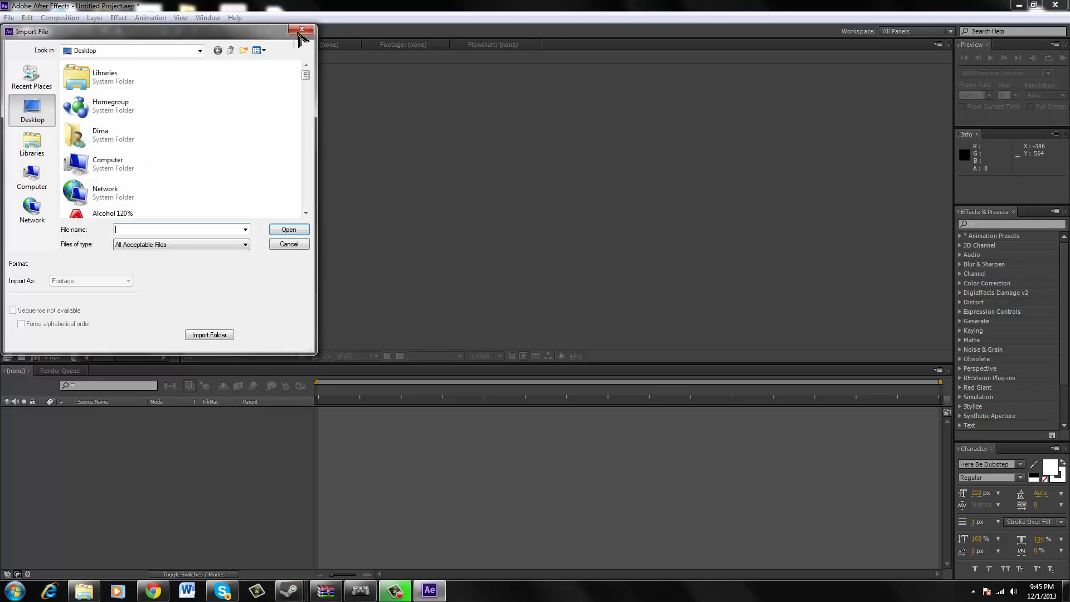
left_click(300, 31)
Create a composition from the clap ur handz.mp3 audio file, with the track as its first layer.
left_click_drag(53, 190, 114, 452)
left_click(31, 182)
left_click(44, 134)
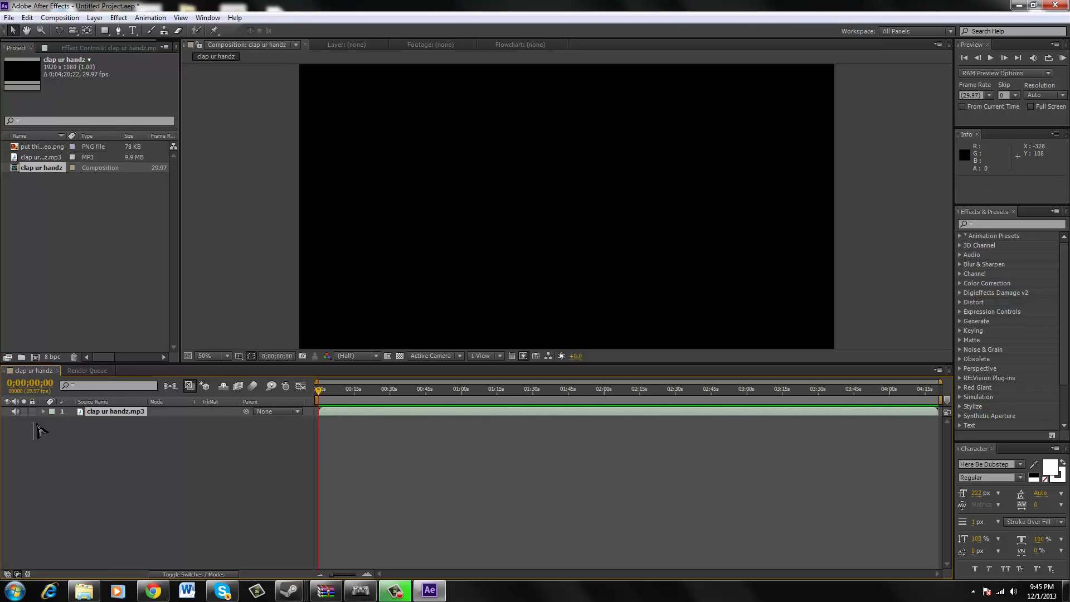
left_click(134, 468)
left_click(114, 413)
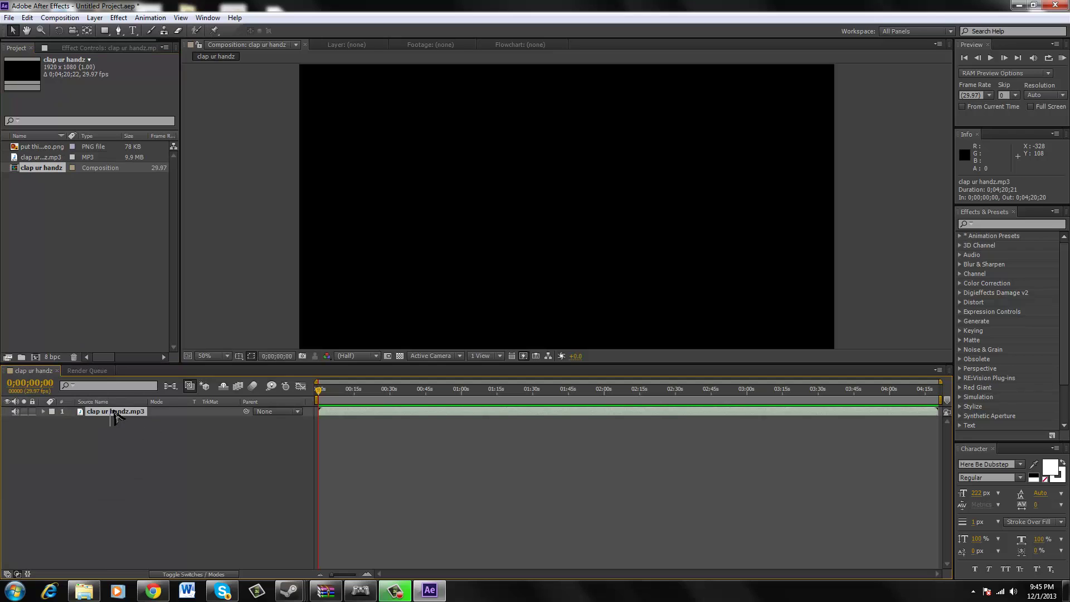
left_click(142, 452)
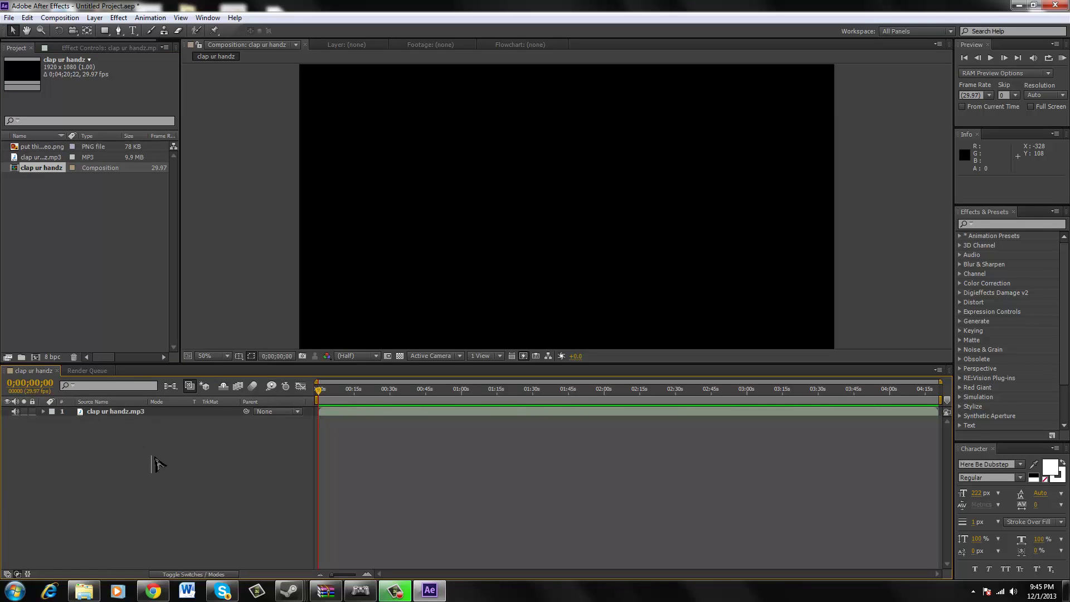
Add a dark gray solid layer at composition size, 1920 x 1080 px, with square pixels.
right_click(90, 445)
left_click(95, 18)
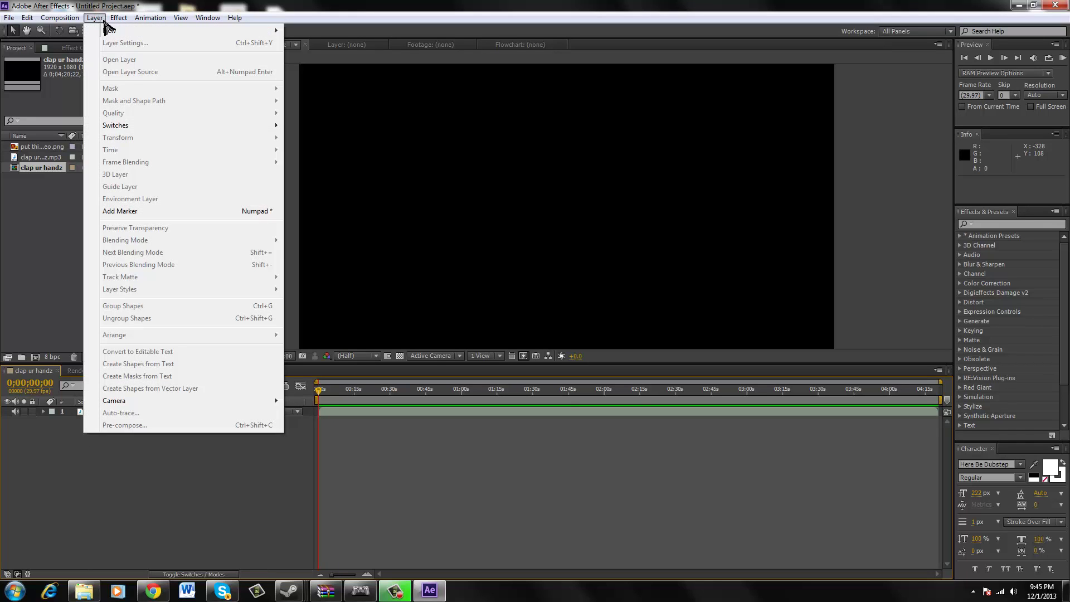
mouse_move(106, 30)
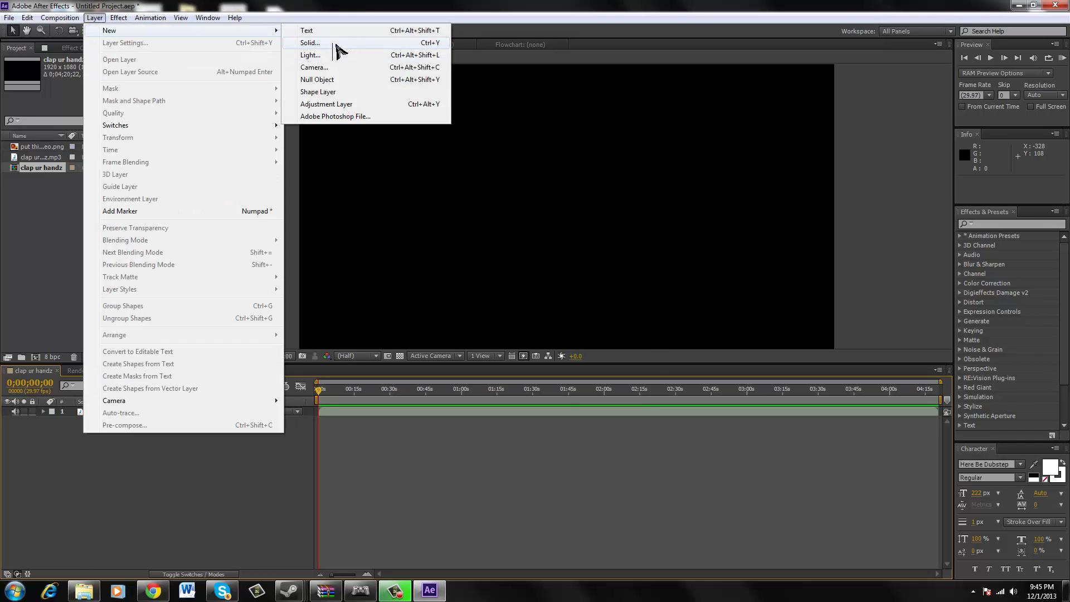
left_click(341, 44)
left_click(527, 326)
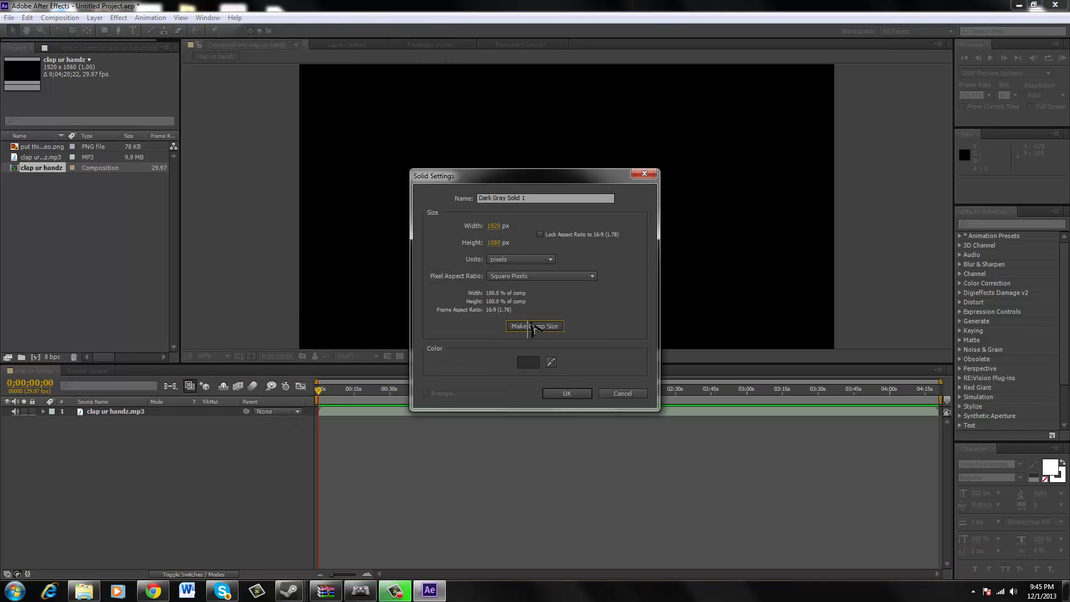
left_click(578, 393)
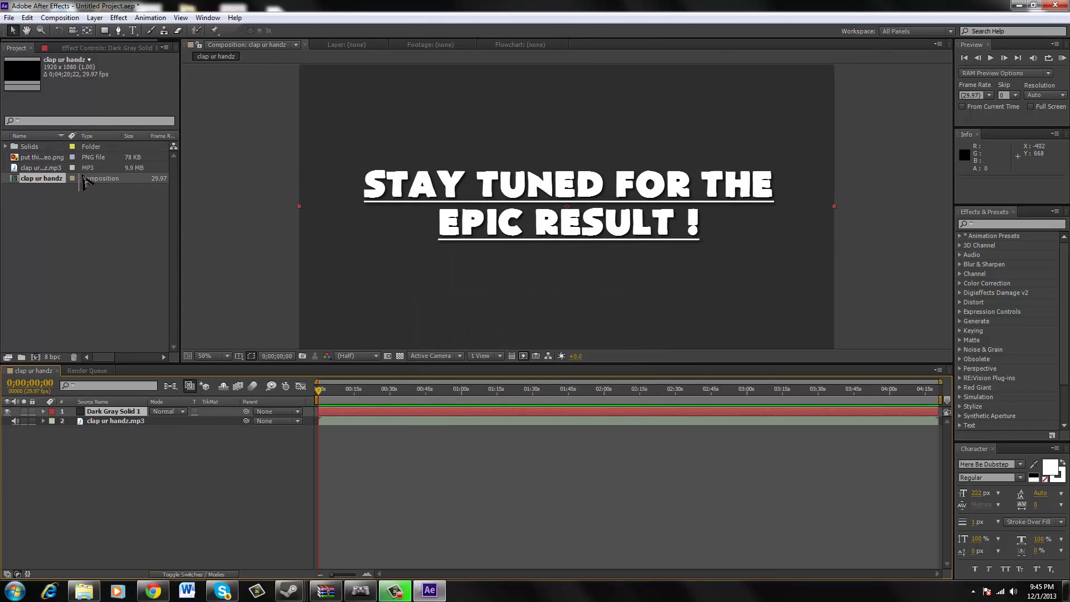
Apply the Ramp effect to the dark gray solid and set its ramp shape to Radial Ramp.
left_click(85, 48)
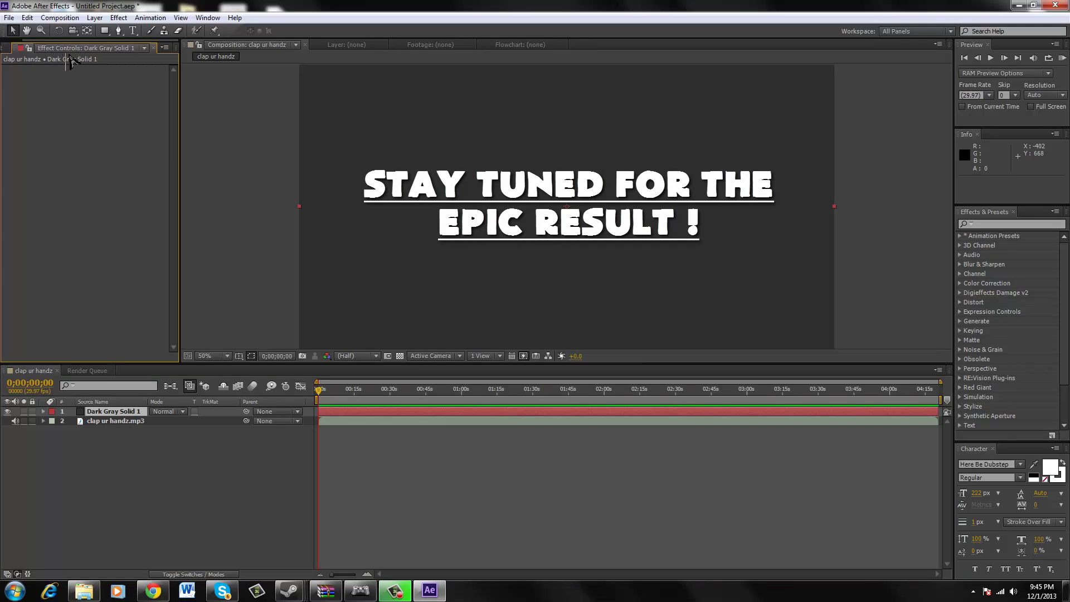
right_click(57, 118)
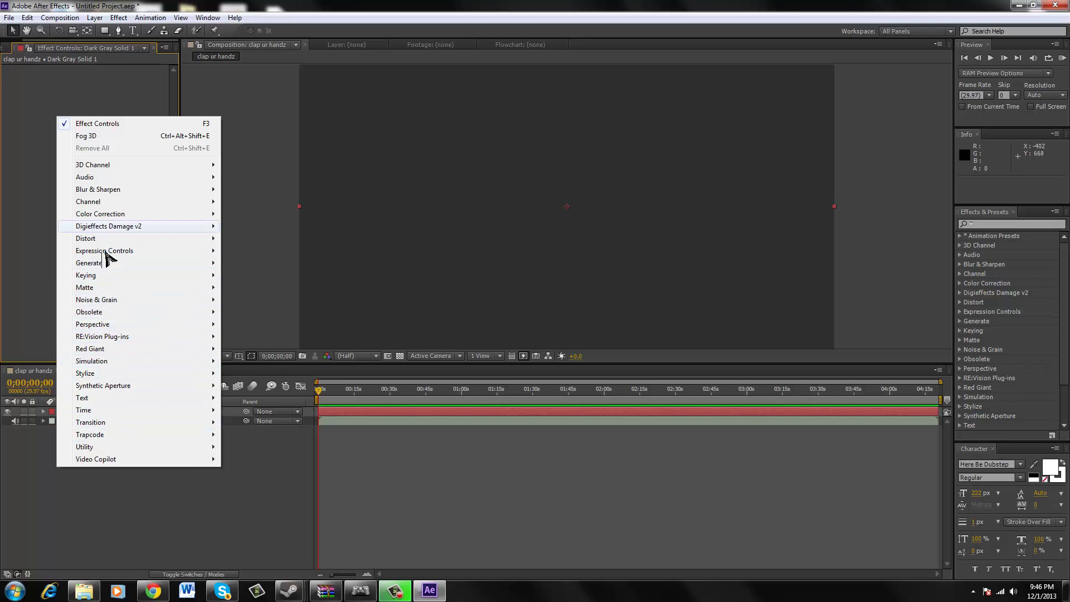
mouse_move(102, 264)
left_click(248, 520)
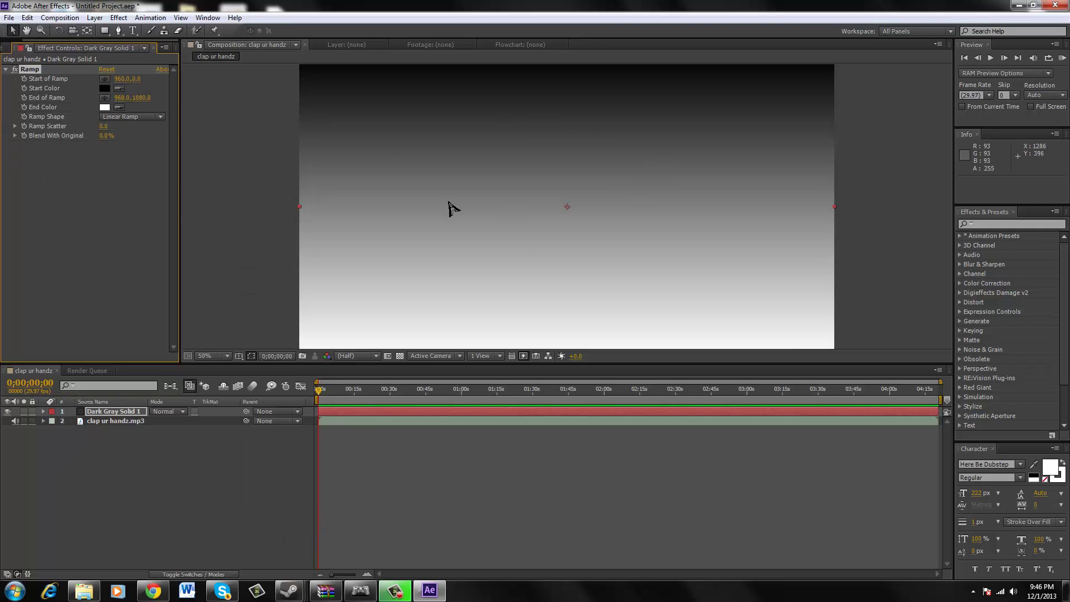
left_click(139, 117)
left_click(134, 139)
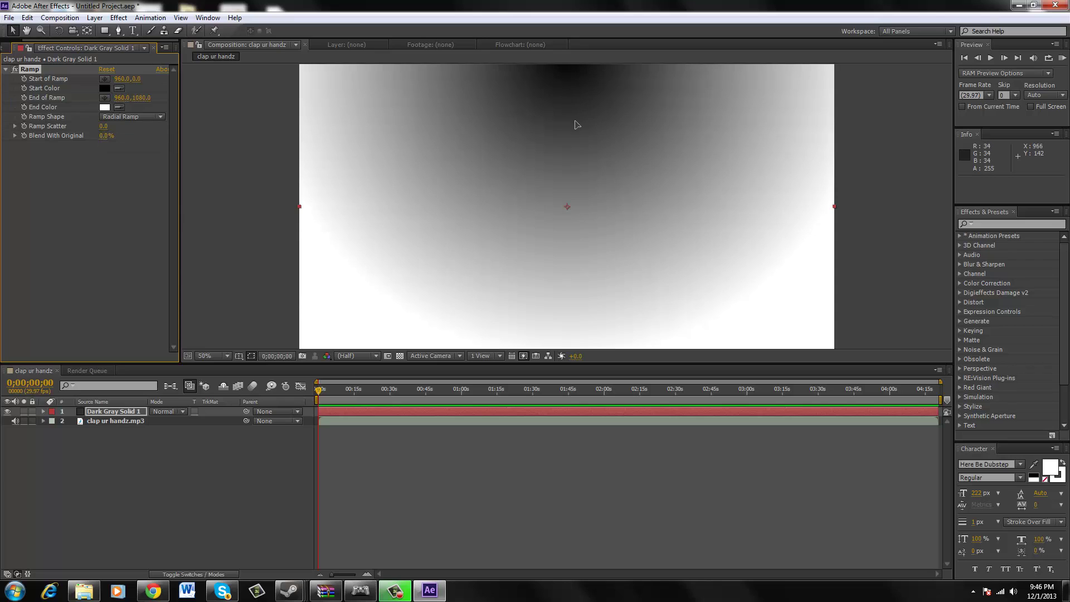
left_click_drag(576, 123, 729, 196)
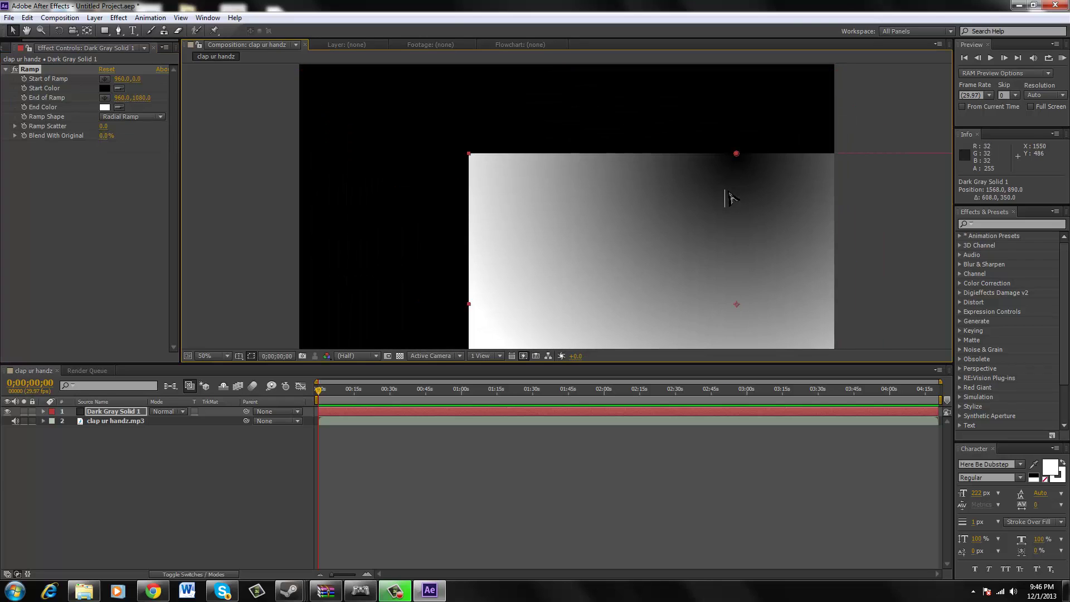
key("ctrl+z")
left_click(105, 98)
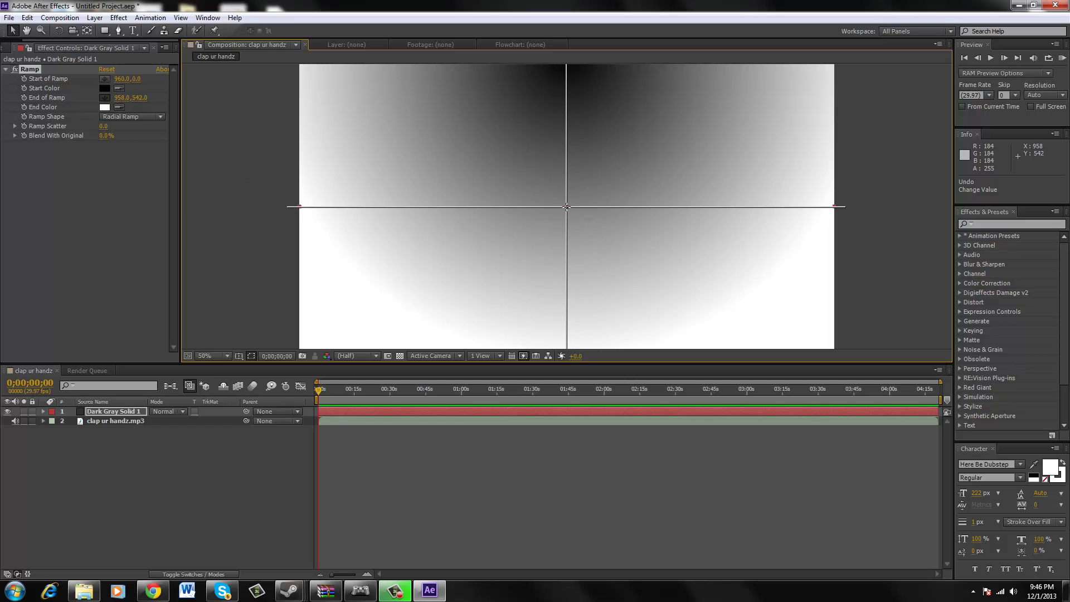
left_click(566, 206)
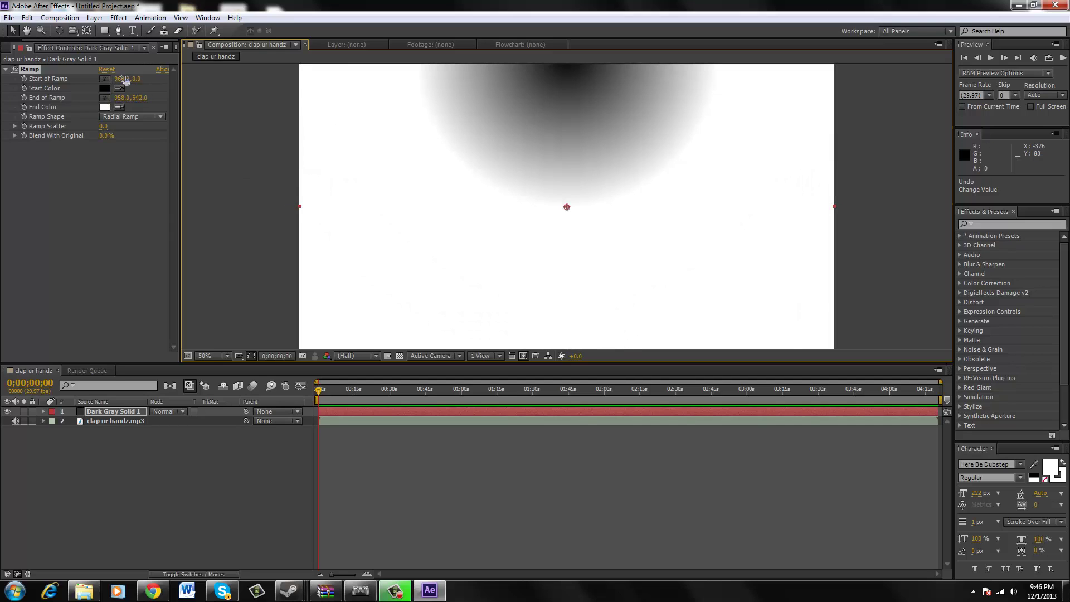
key("ctrl+z")
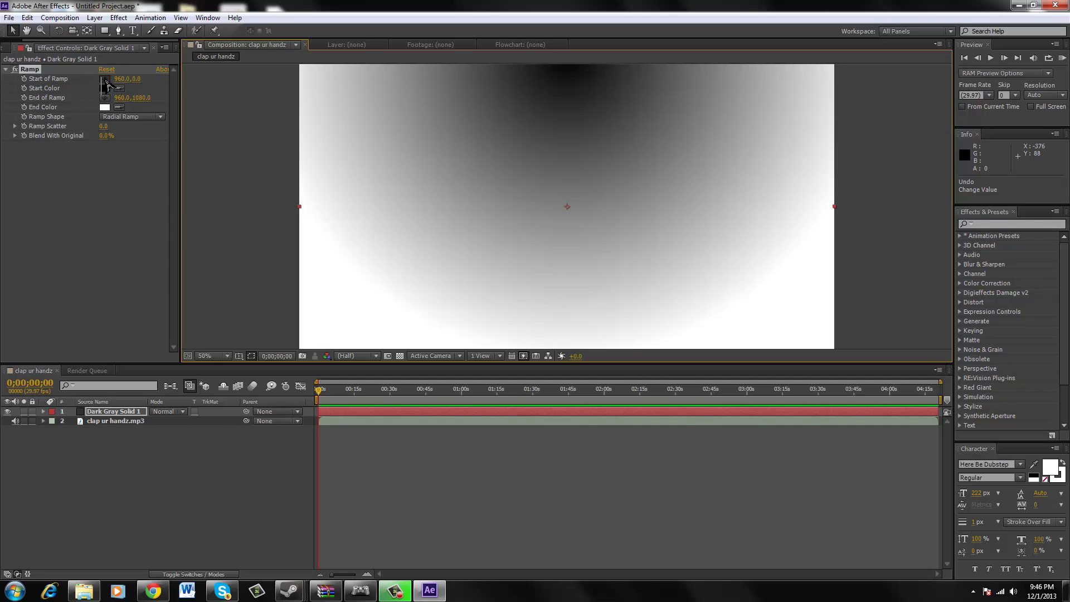
Place the start of the ramp at the composition's centre (960, 540) and set the start color to white, FFFFFF.
left_click(105, 80)
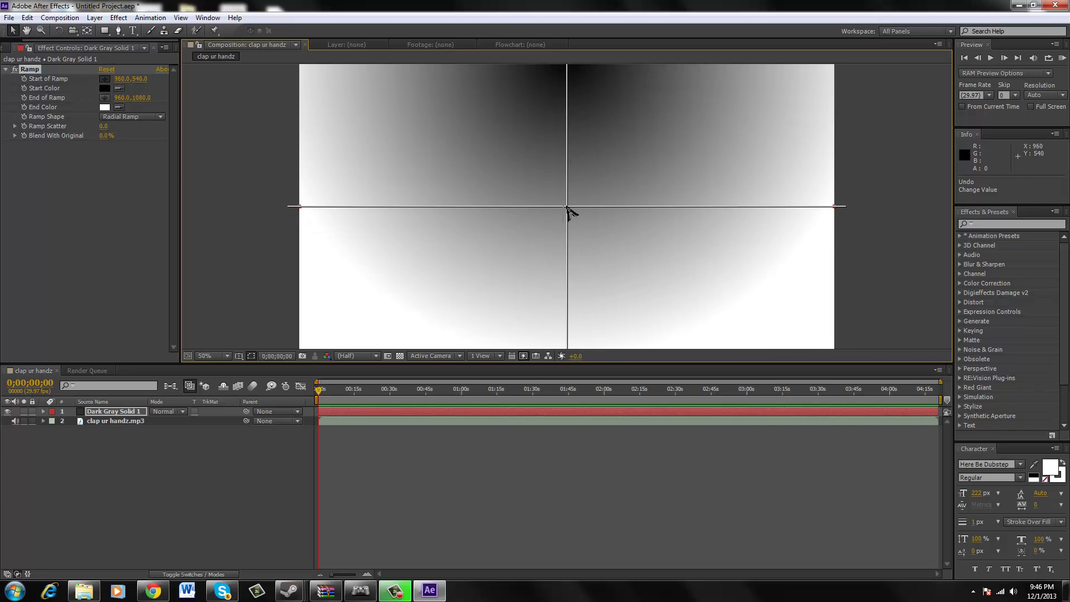
left_click(567, 207)
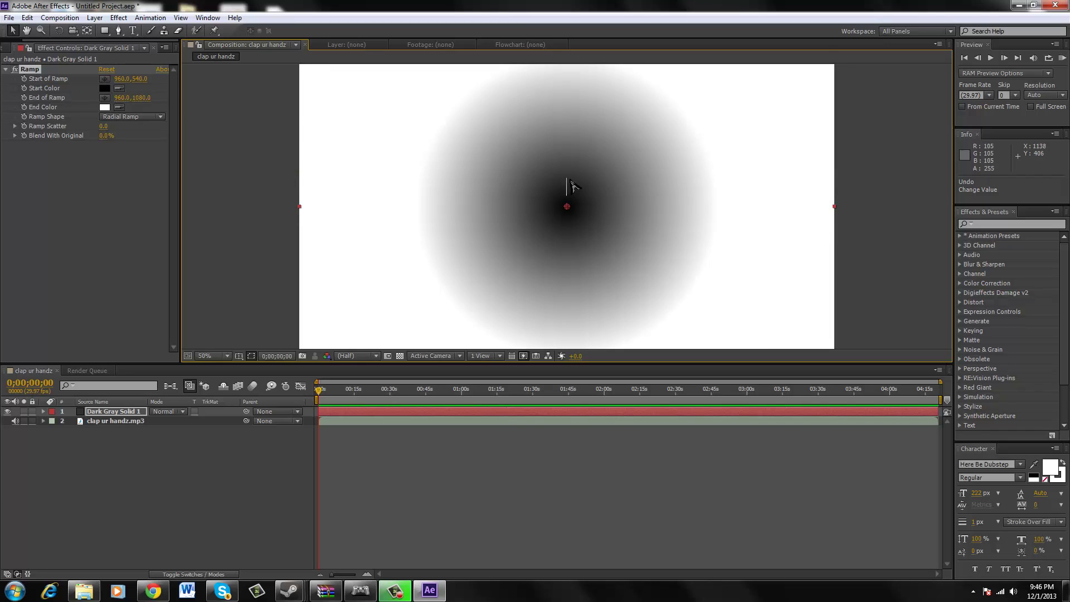
left_click(104, 88)
left_click(319, 391)
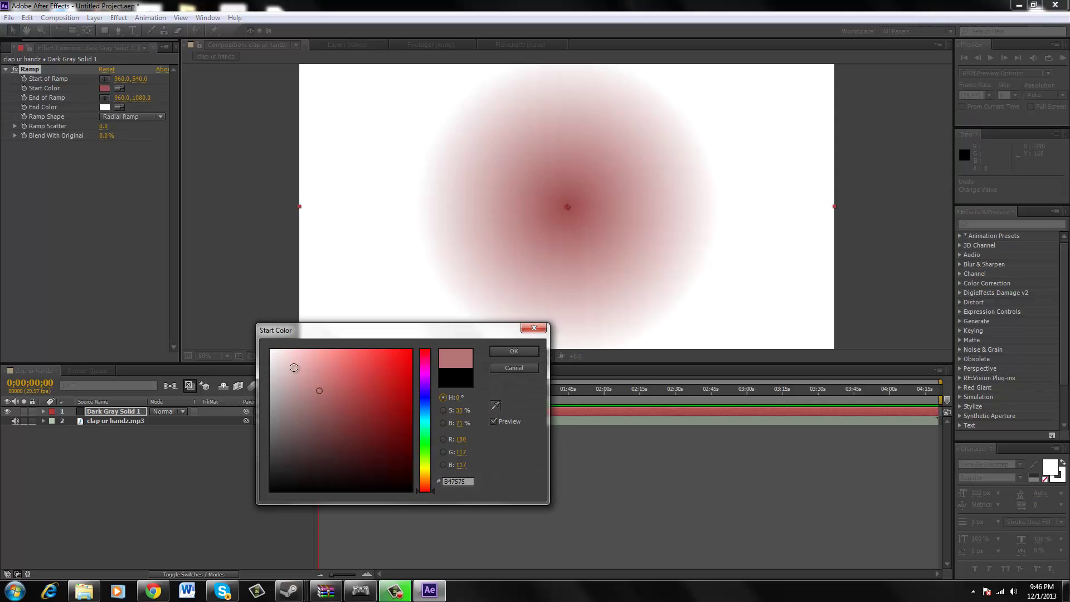
left_click_drag(294, 368, 144, 298)
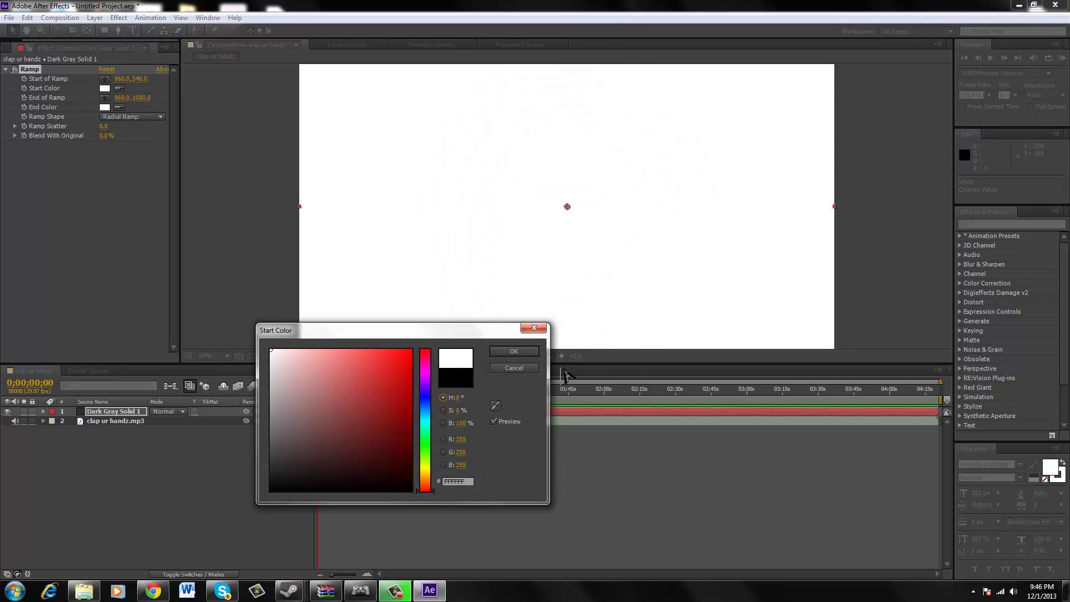
left_click(527, 352)
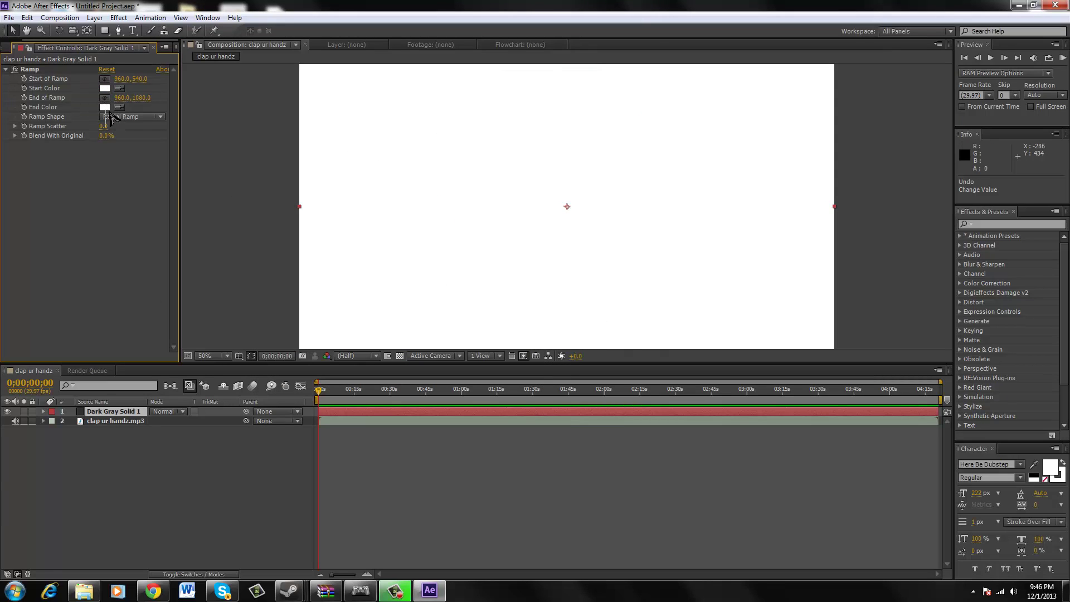
Set the ramp's end color to black, 000000.
left_click(105, 107)
left_click(271, 489)
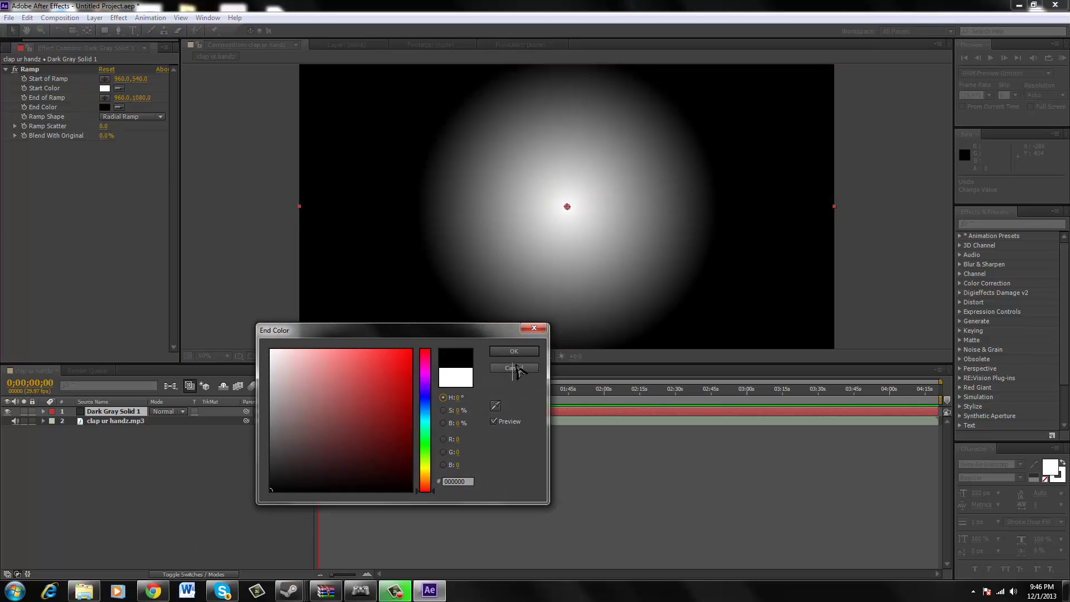
left_click(518, 352)
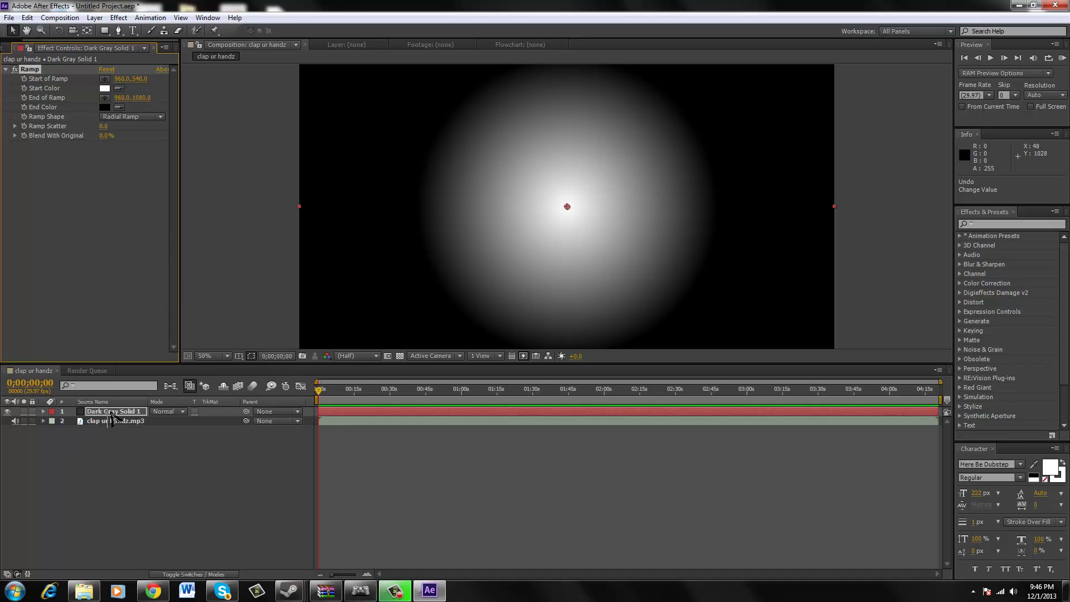
left_click(127, 422)
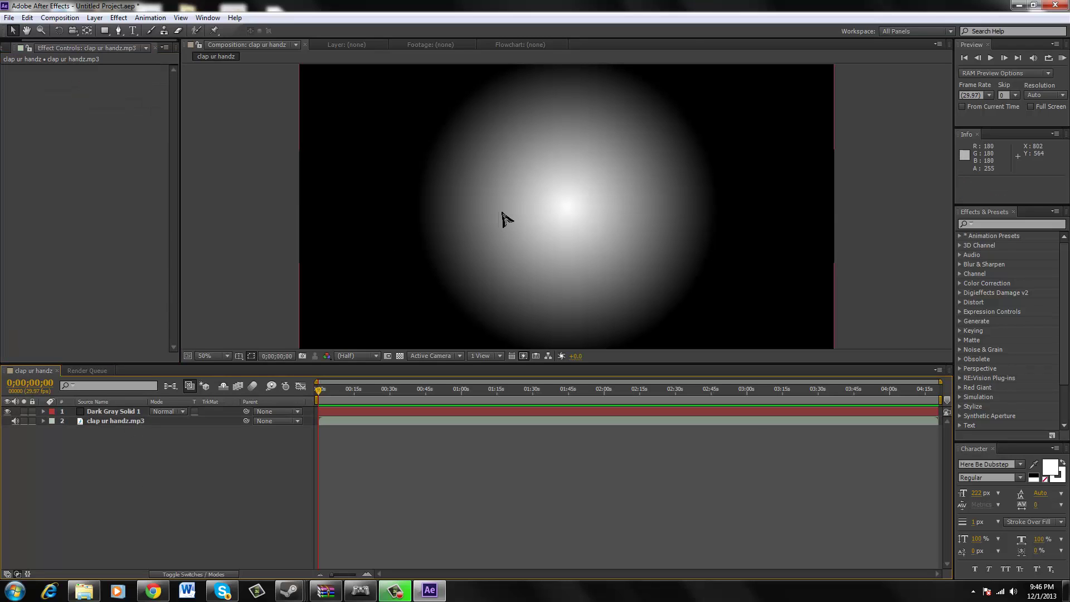
left_click(87, 370)
left_click(34, 370)
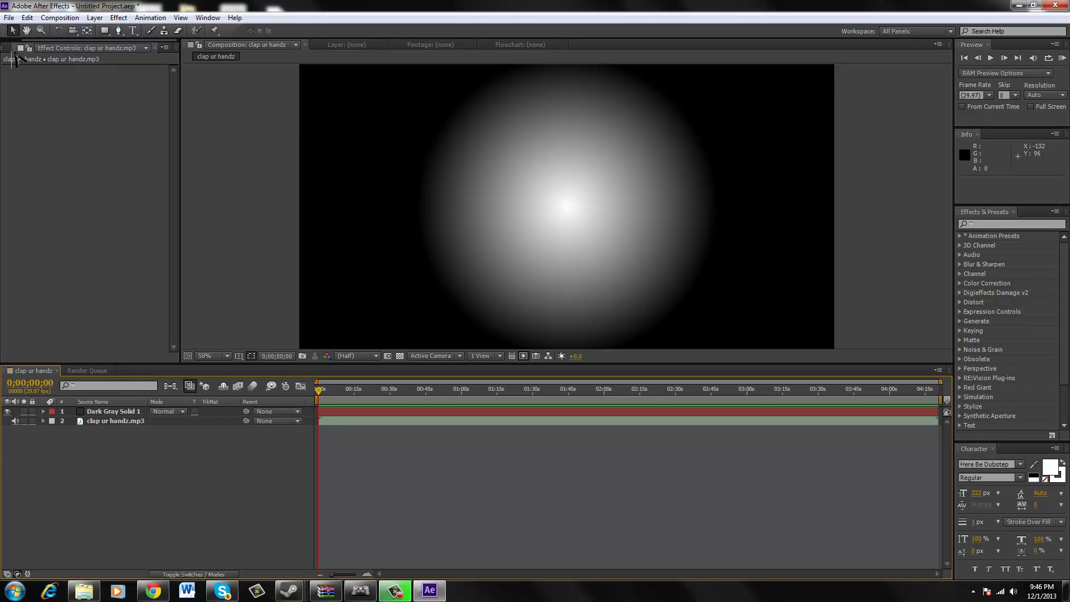
Add the logo PNG from the project to the composition and place it as the topmost layer above the solid.
left_click(3, 48)
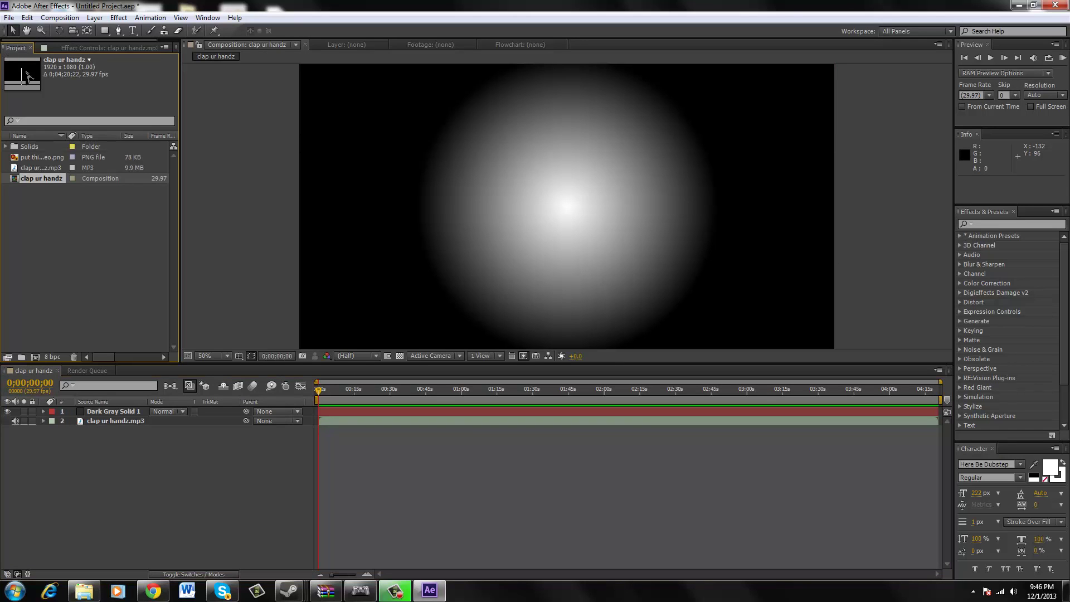
left_click(34, 158)
left_click_drag(31, 161, 148, 496)
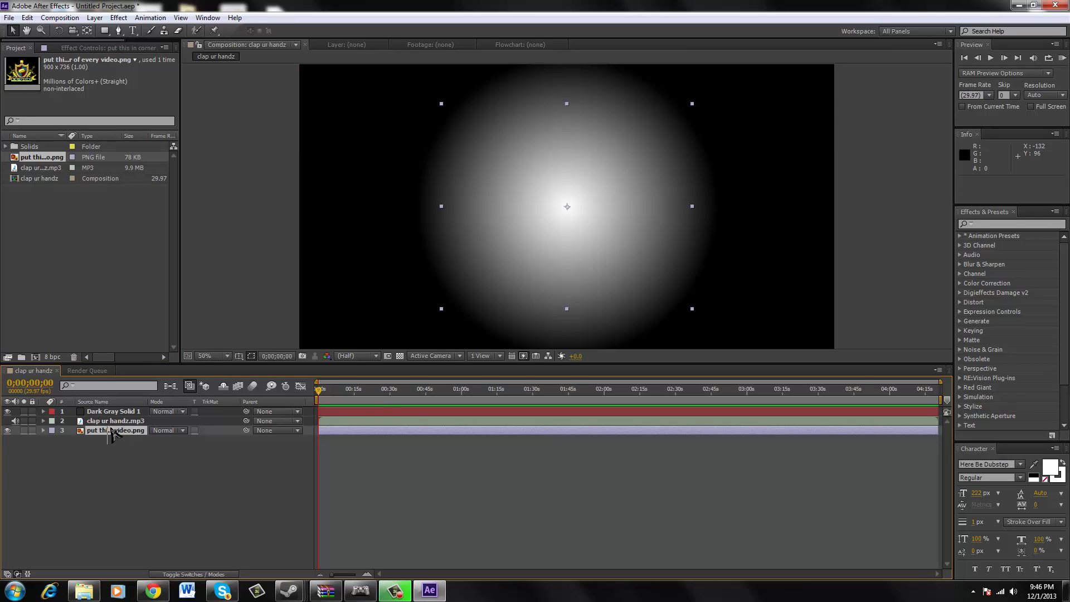
left_click_drag(103, 430, 86, 413)
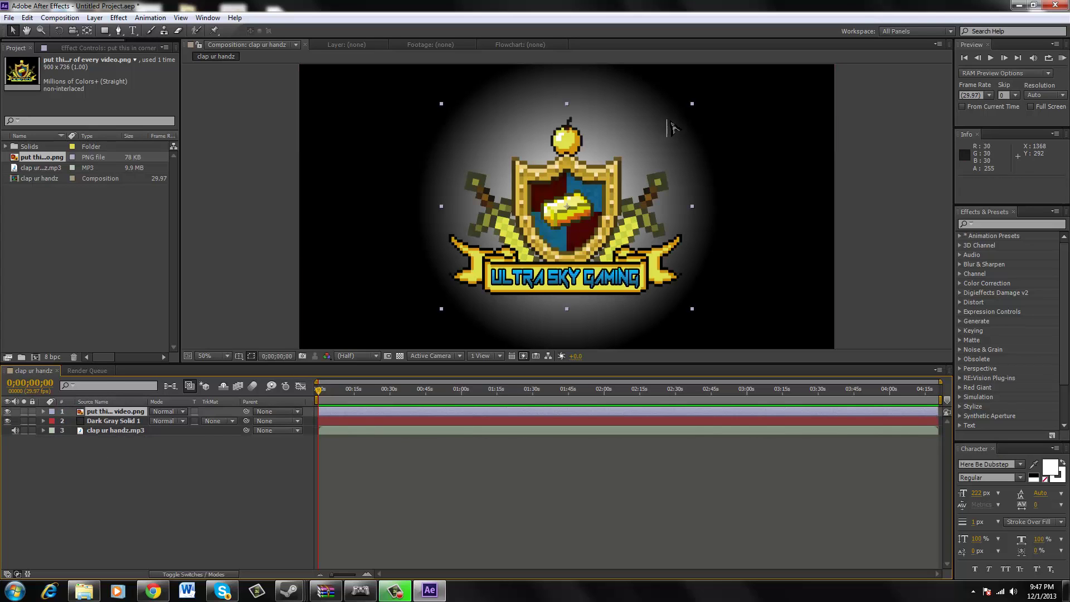
left_click_drag(691, 105, 768, 208)
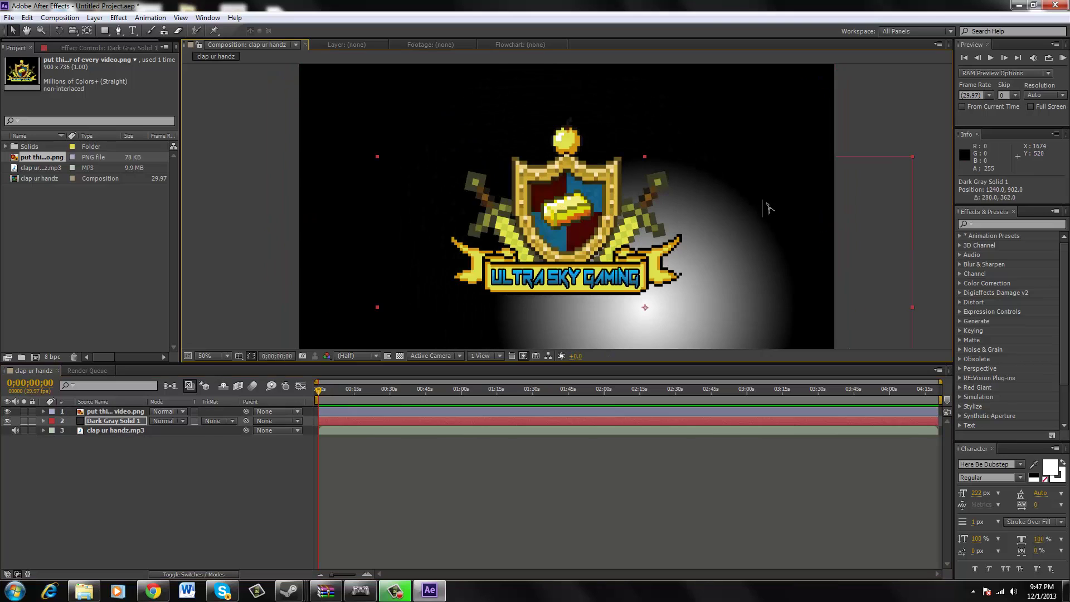
key("ctrl+z")
left_click_drag(583, 208, 579, 207)
Scale the logo layer down to a smaller size and position it slightly below the composition's centre, at about (962, 606).
left_click(115, 411)
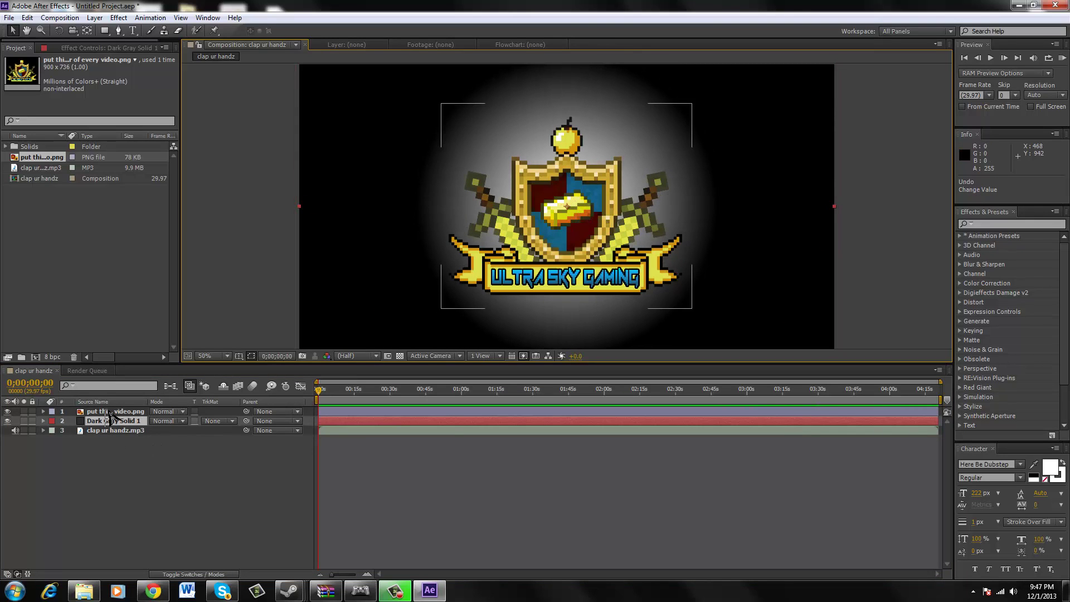
left_click_drag(692, 104, 645, 139)
left_click_drag(568, 240, 570, 236)
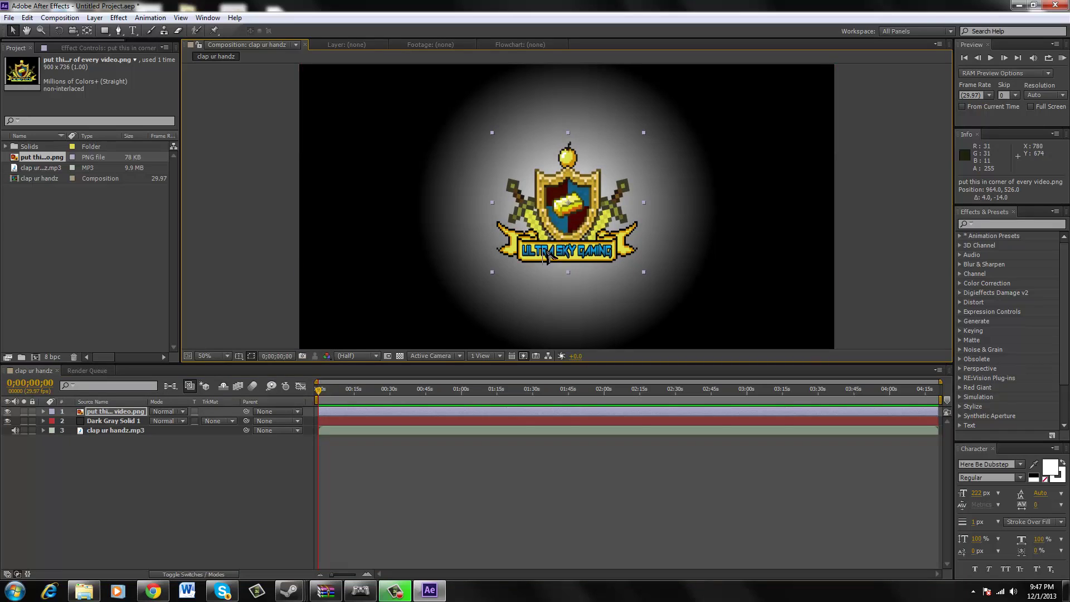
left_click_drag(554, 251, 555, 271)
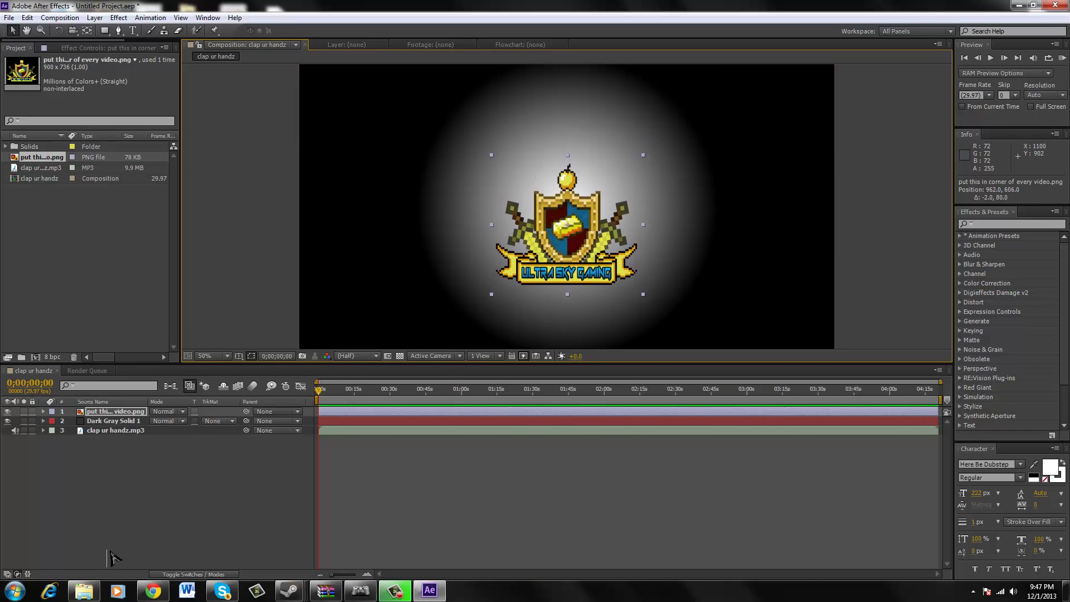
left_click(151, 536)
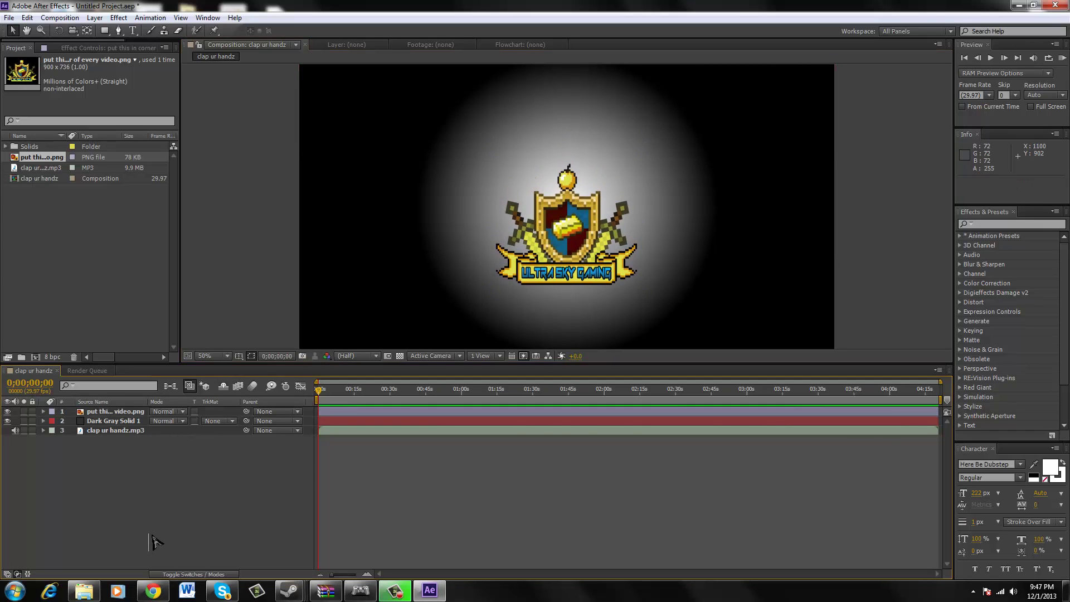
Start a new text layer with its insertion point in the upper part of the composition, above the logo.
right_click(133, 473)
left_click(90, 493)
left_click(132, 31)
left_click(400, 115)
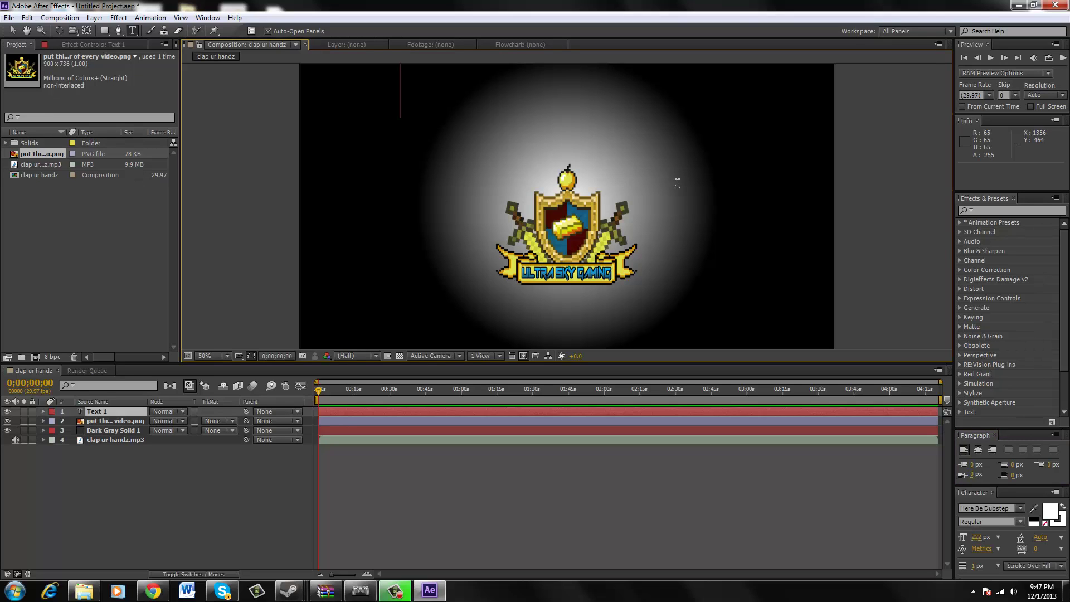
Try sample text in the Here Be Dubstep font and erase it.
type("fdssdf")
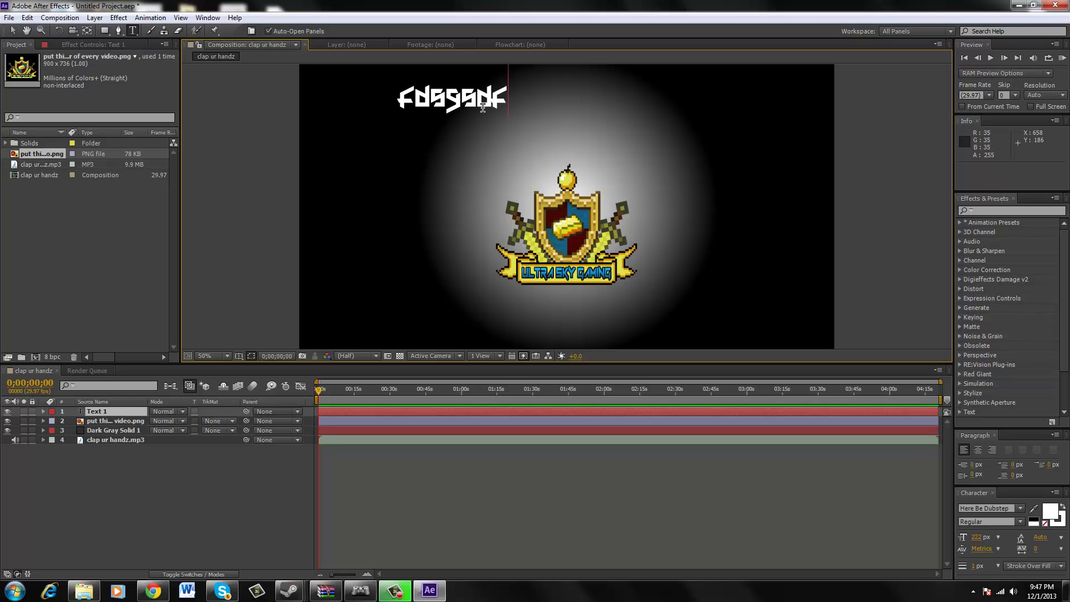
key("BackSpace")
key("BackSpace")
key("BackSpace")
key("BackSpace")
key("BackSpace")
key("BackSpace")
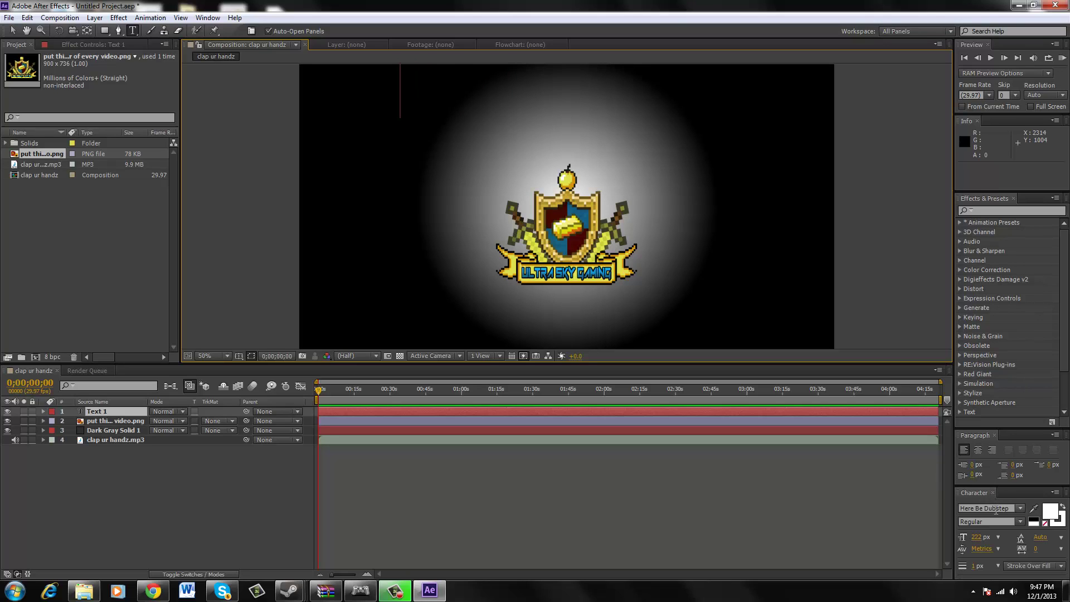
Try the Felix Titling font on the text layer with the sample letters FFF and erase them.
left_click(1009, 509)
left_click(1019, 508)
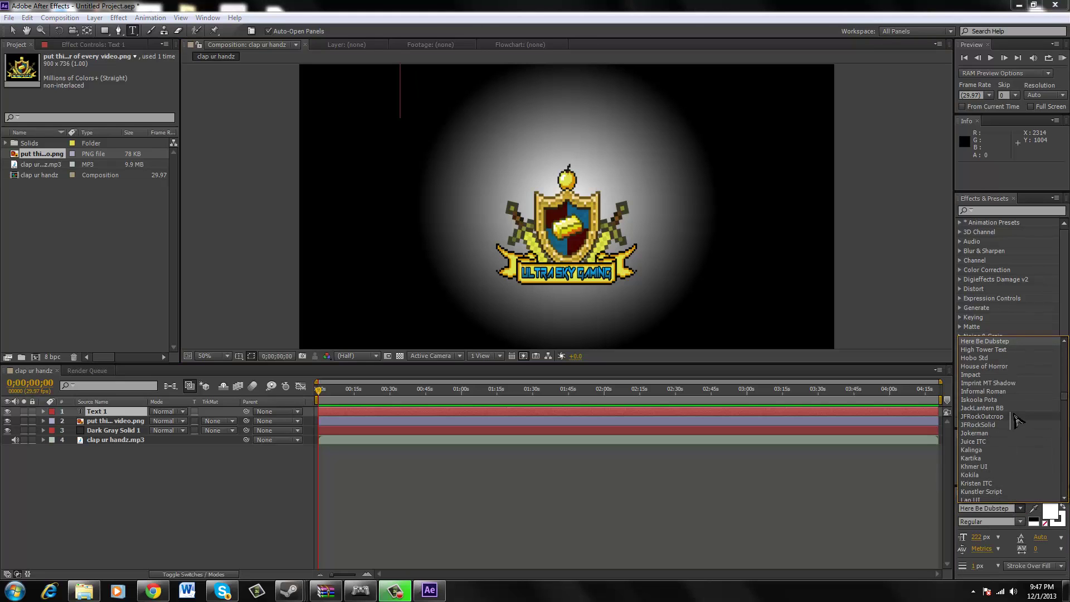
scroll(1013, 419, "up", 5)
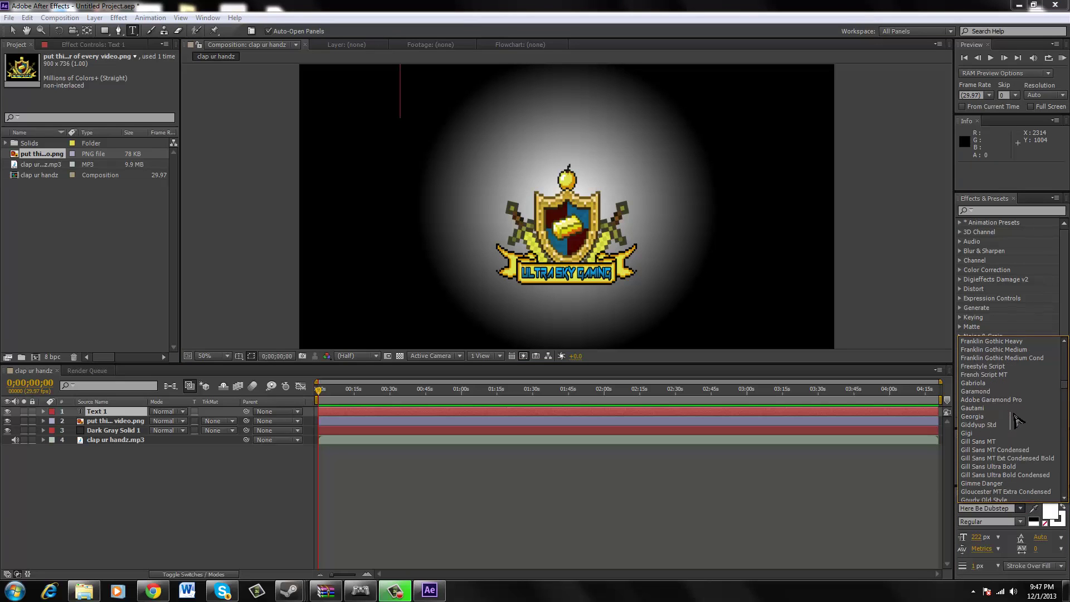
scroll(972, 379, "up", 4)
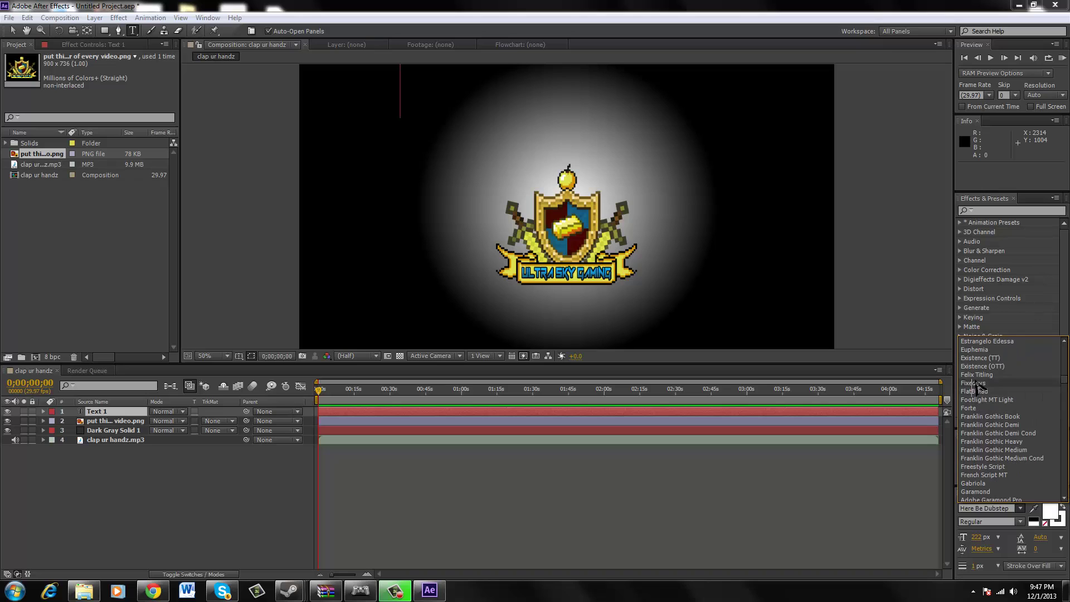
left_click(976, 374)
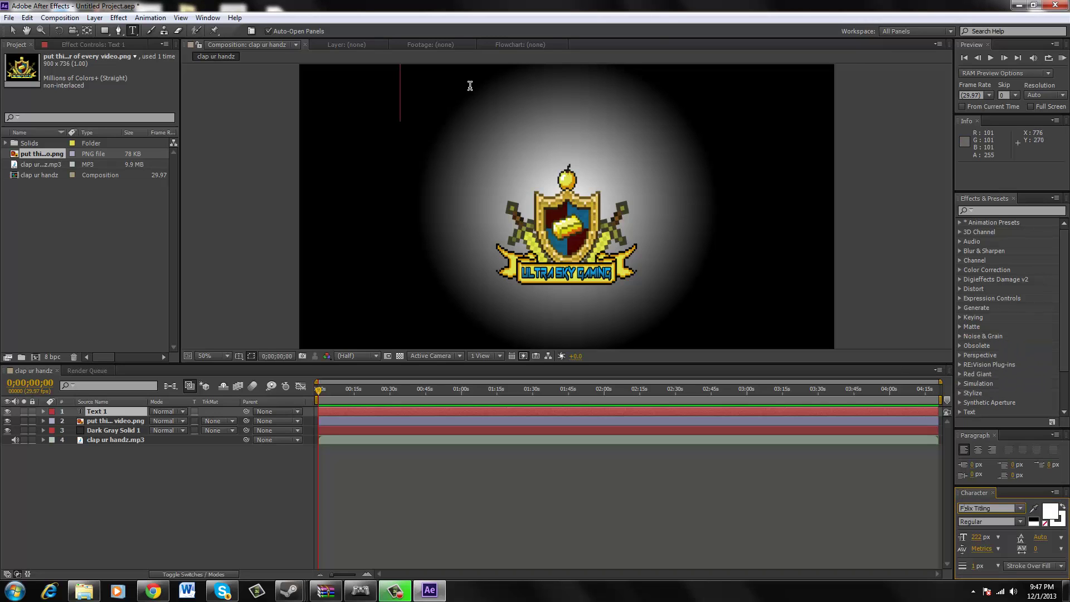
type("FFF")
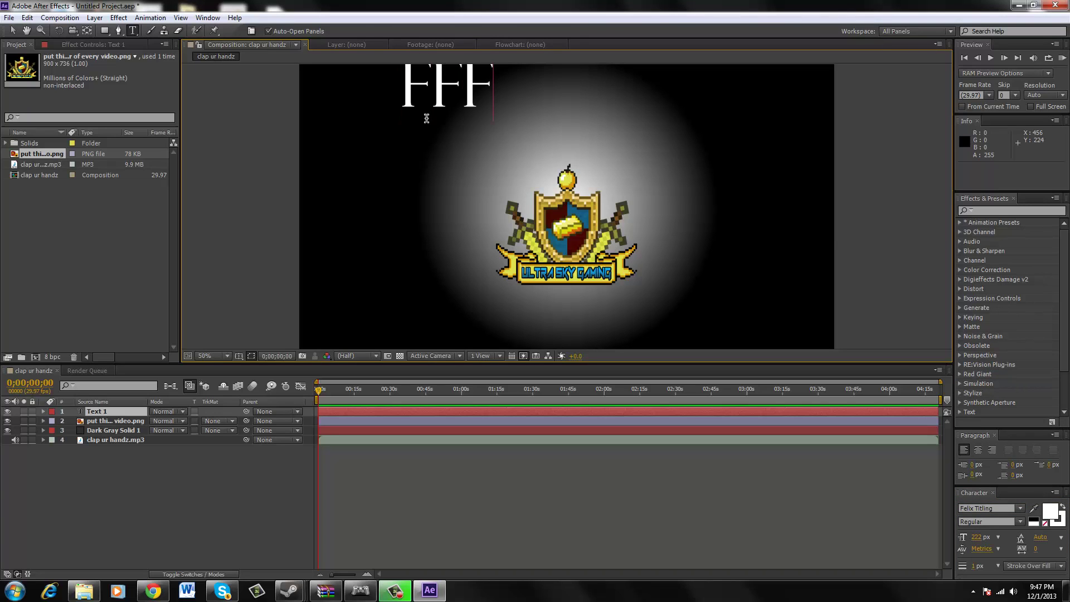
key("BackSpace")
key("BackSpace")
key("BackSpace")
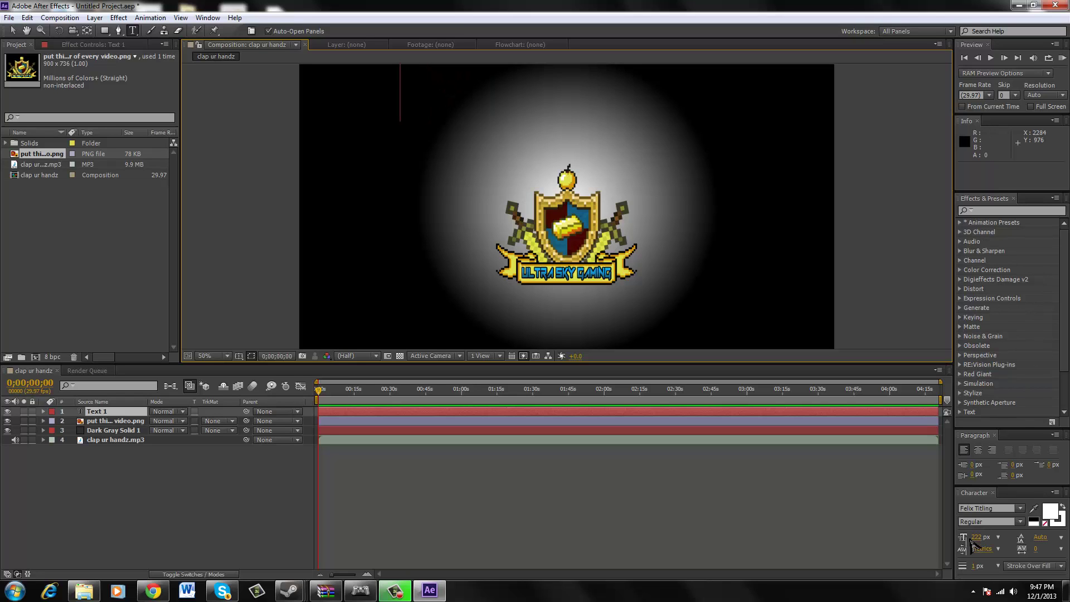
Try another font on the text layer with the sample letters DD and erase them.
left_click(1018, 508)
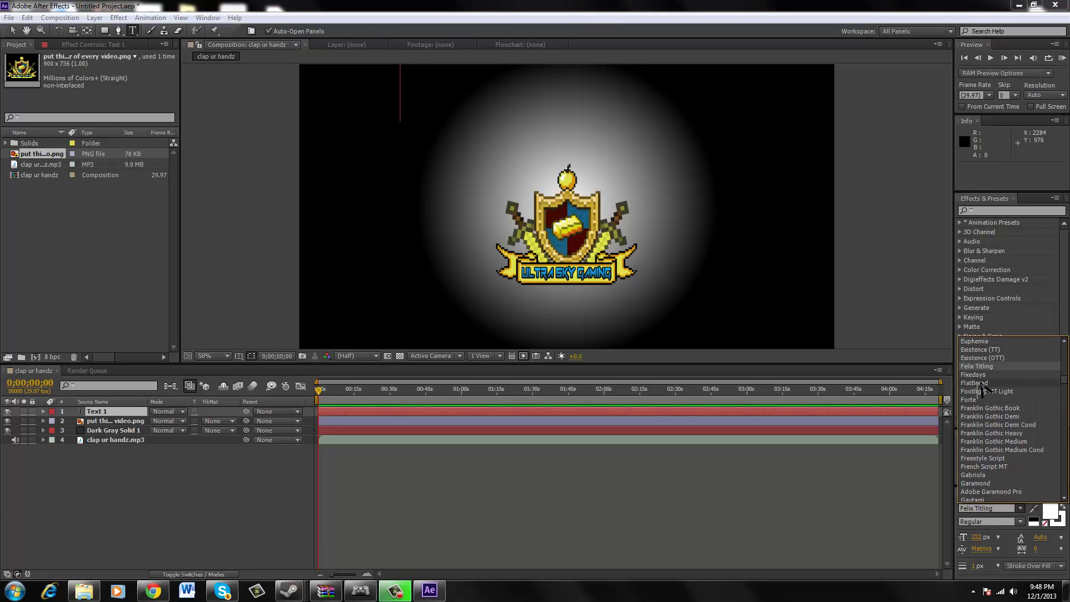
left_click(982, 383)
type("F")
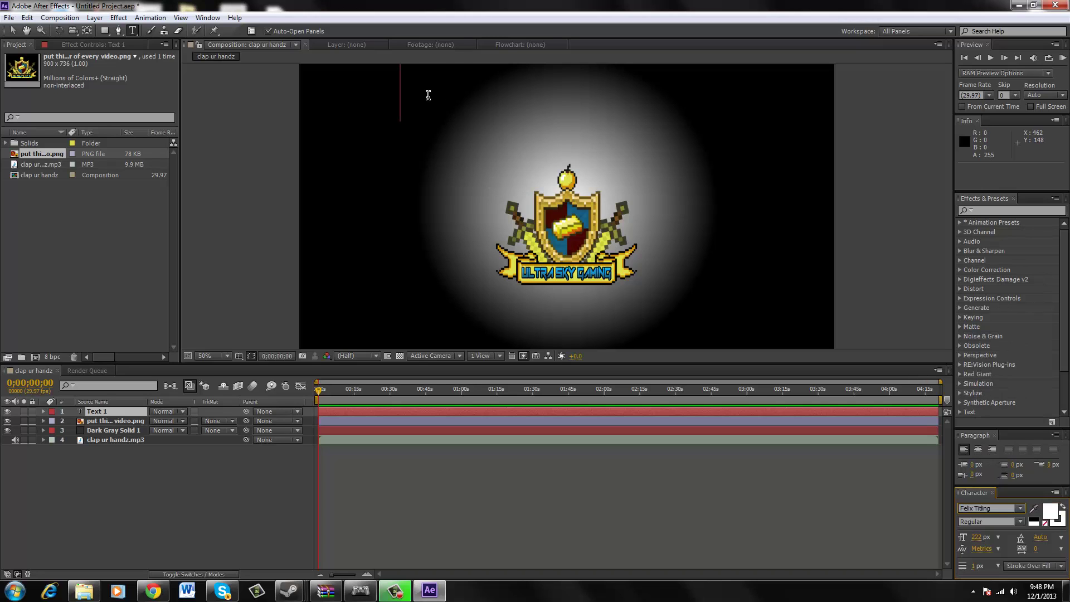
type("DD")
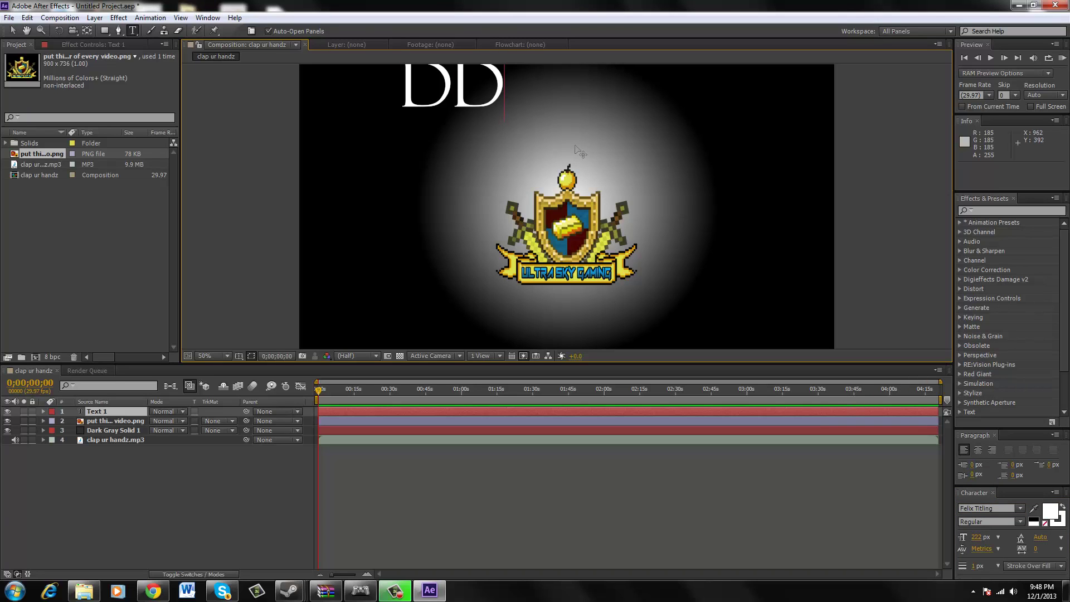
key("BackSpace")
key("BackSpace")
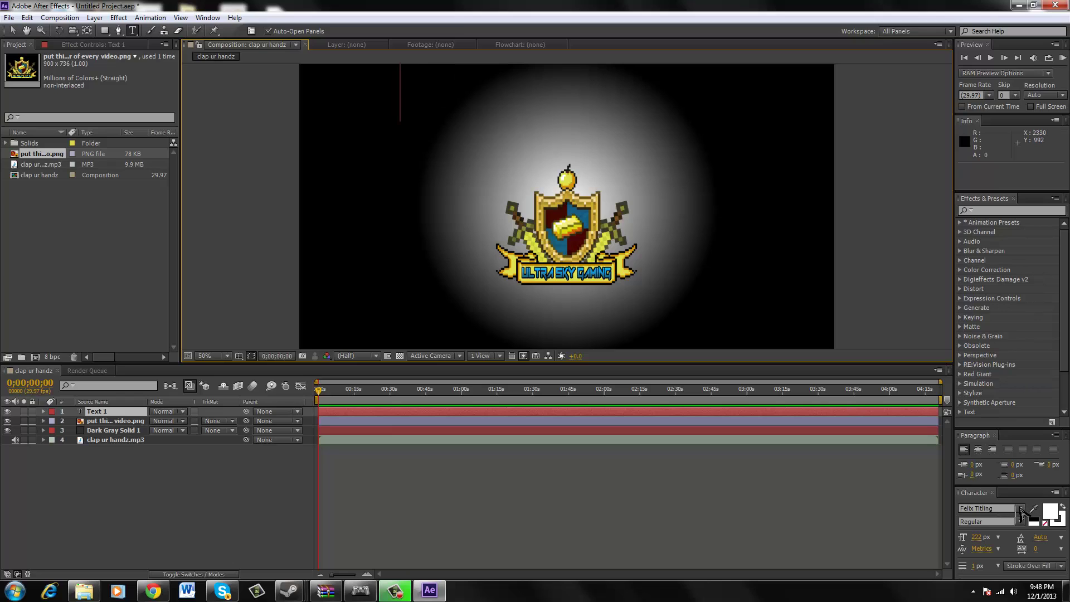
Try the FlatBread and Fixedsys fonts for the empty text layer.
left_click(1021, 510)
left_click(970, 373)
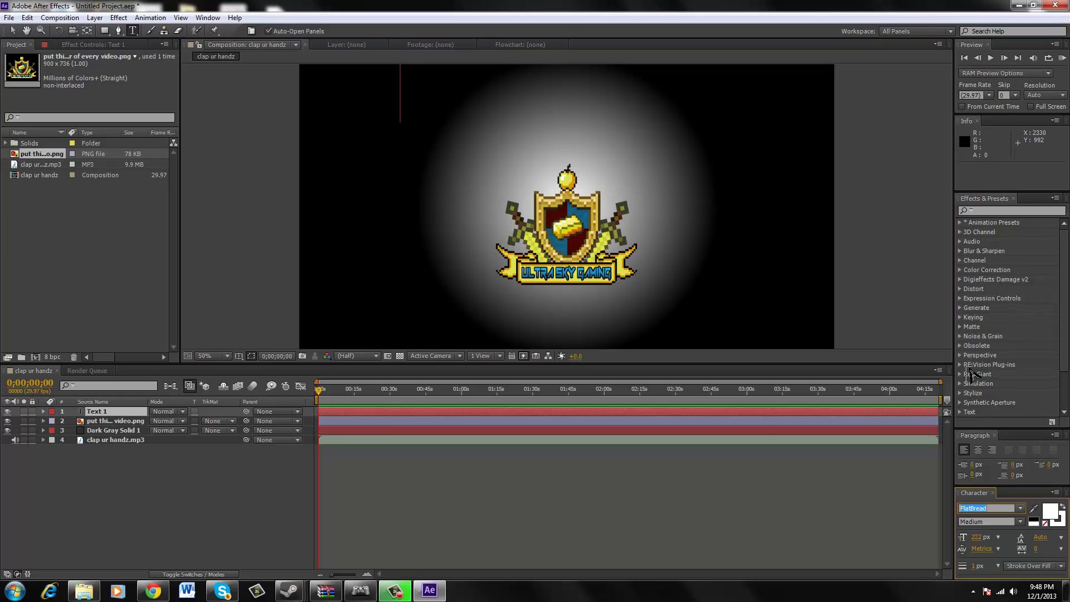
type("j")
key("BackSpace")
left_click(1020, 509)
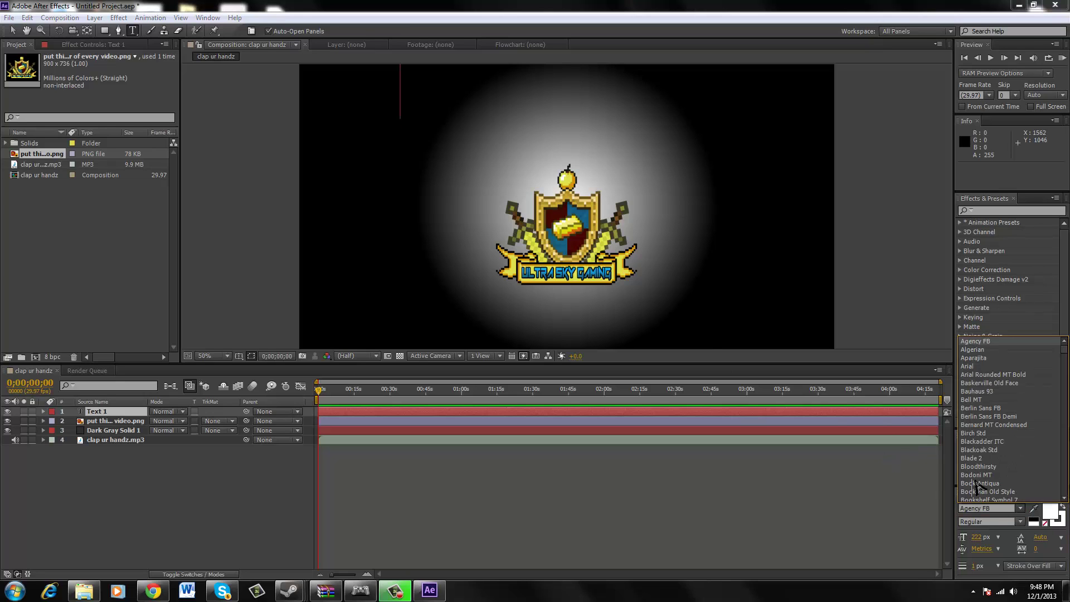
scroll(981, 417, "down", 3)
scroll(975, 422, "down", 20)
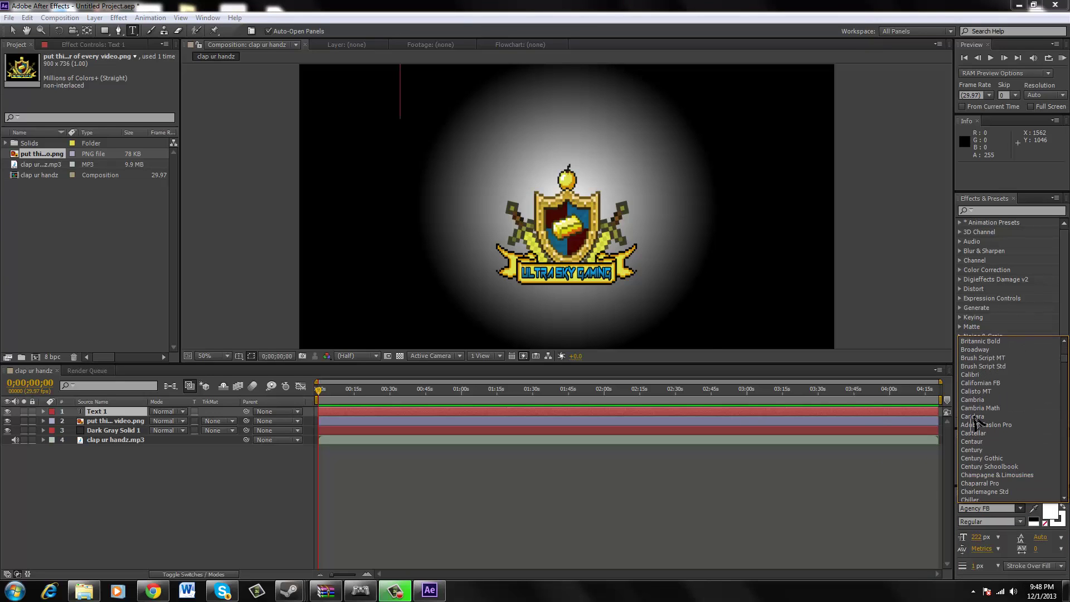
scroll(973, 422, "up", 3)
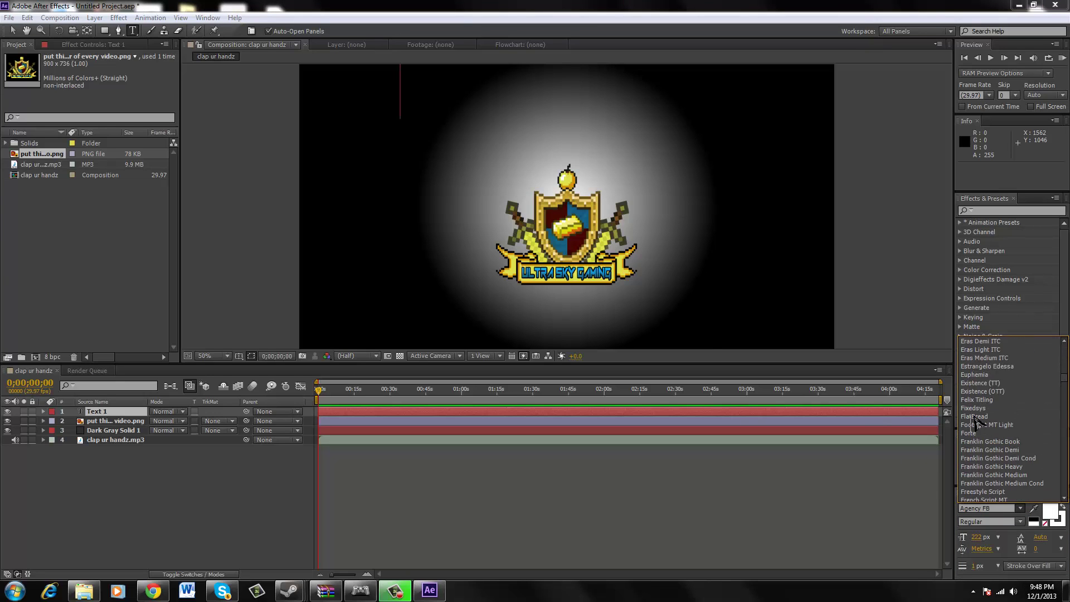
left_click(972, 408)
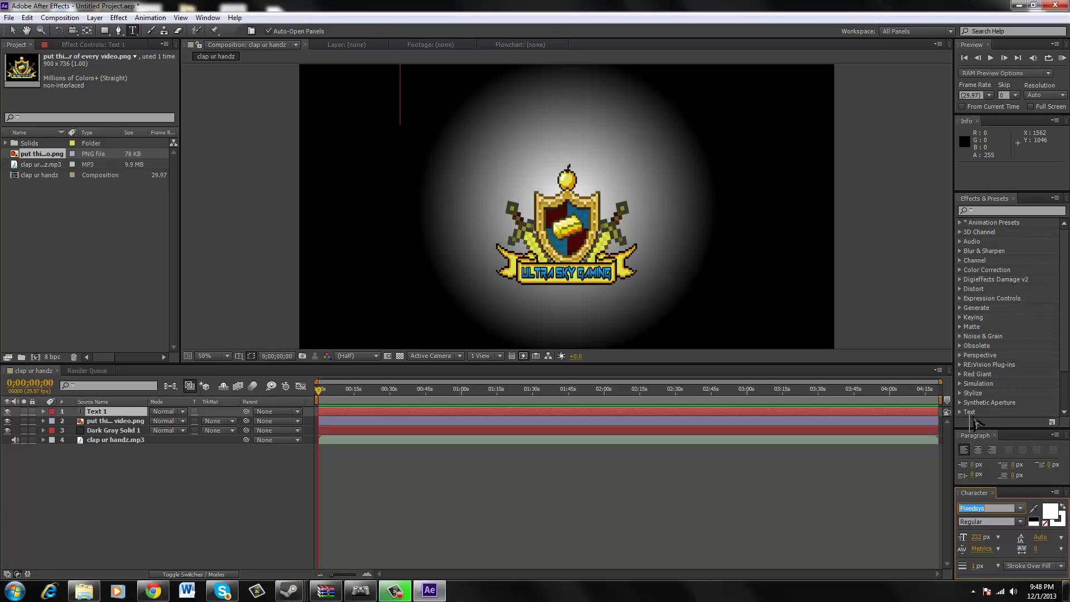
Set the text font to FlatBread and enter TEST as the text.
left_click(1020, 509)
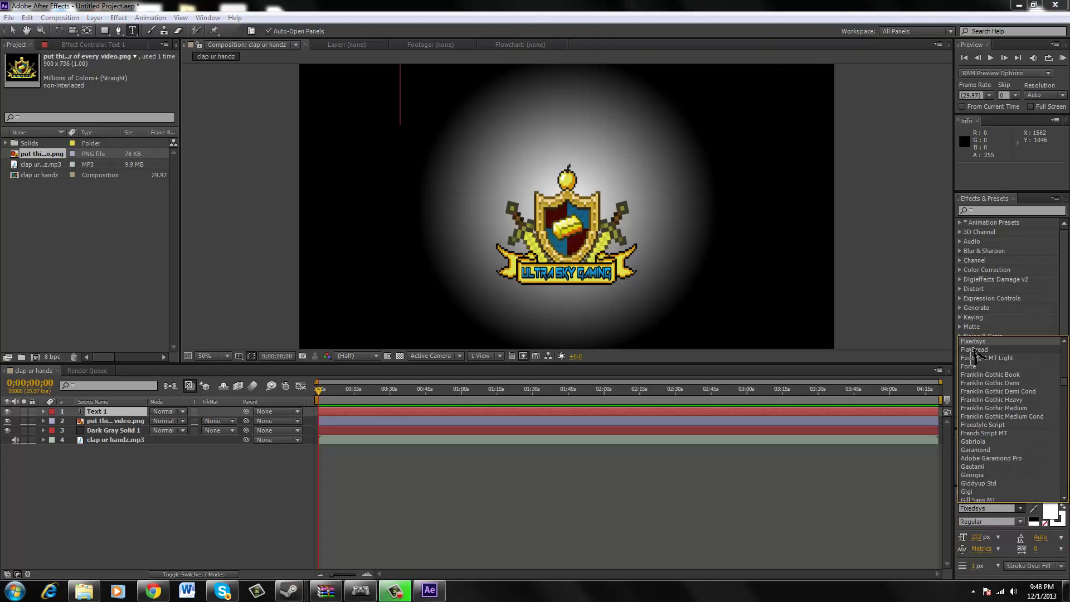
left_click(976, 350)
type("D")
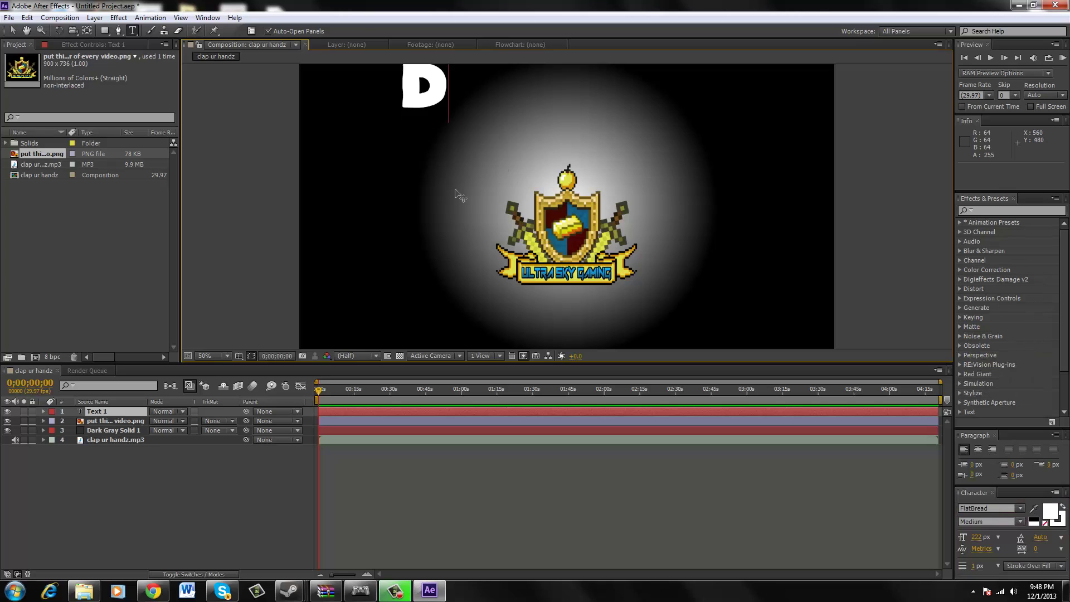
key("BackSpace")
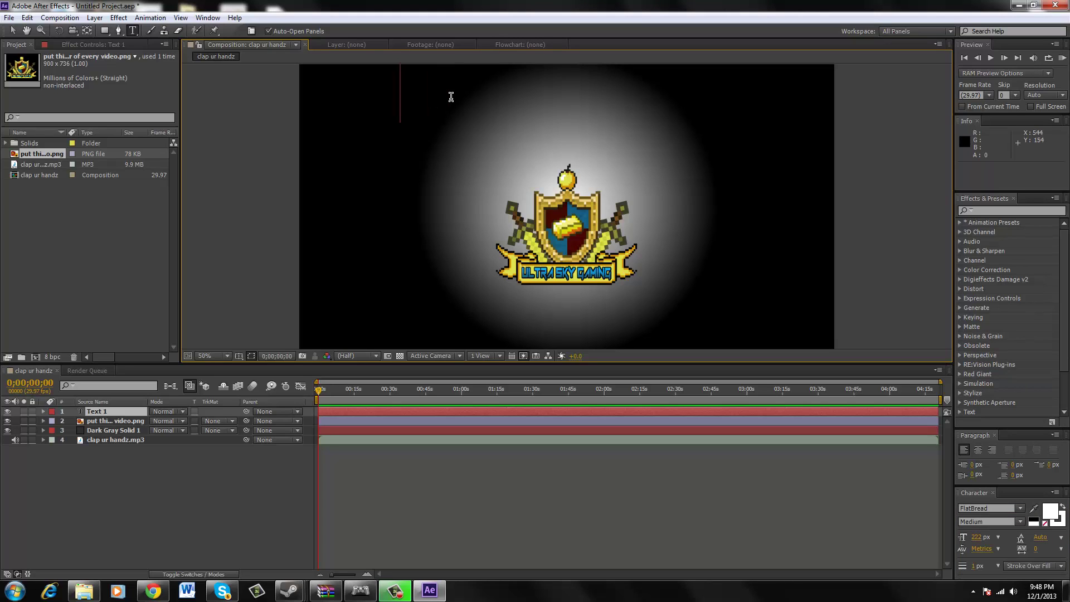
type("TEST")
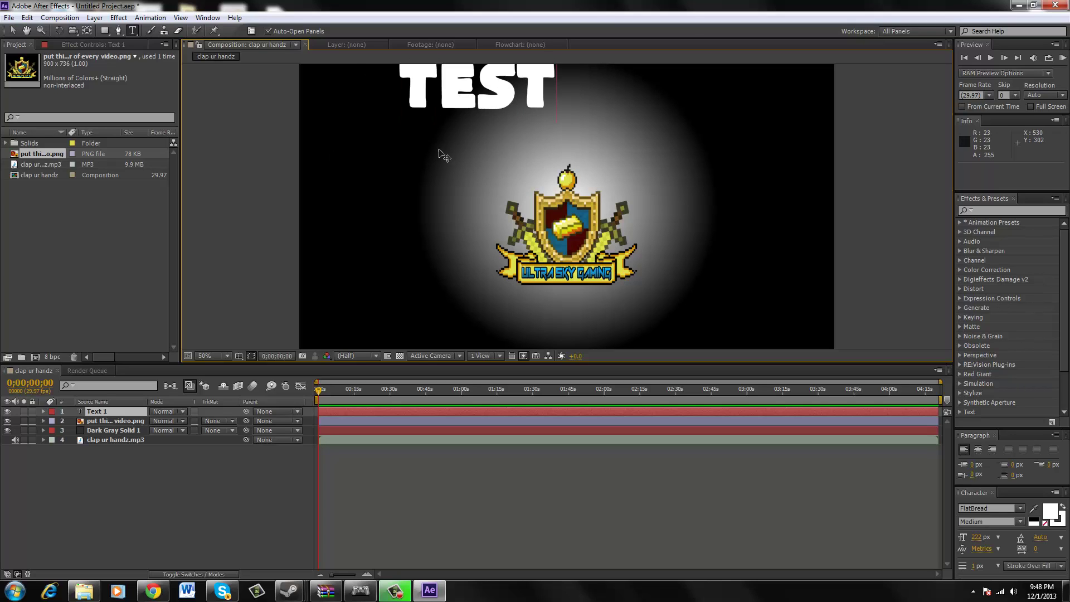
Move the TEST text so it sits horizontally centred above the logo, at about (686, 302).
left_click_drag(440, 153, 523, 166)
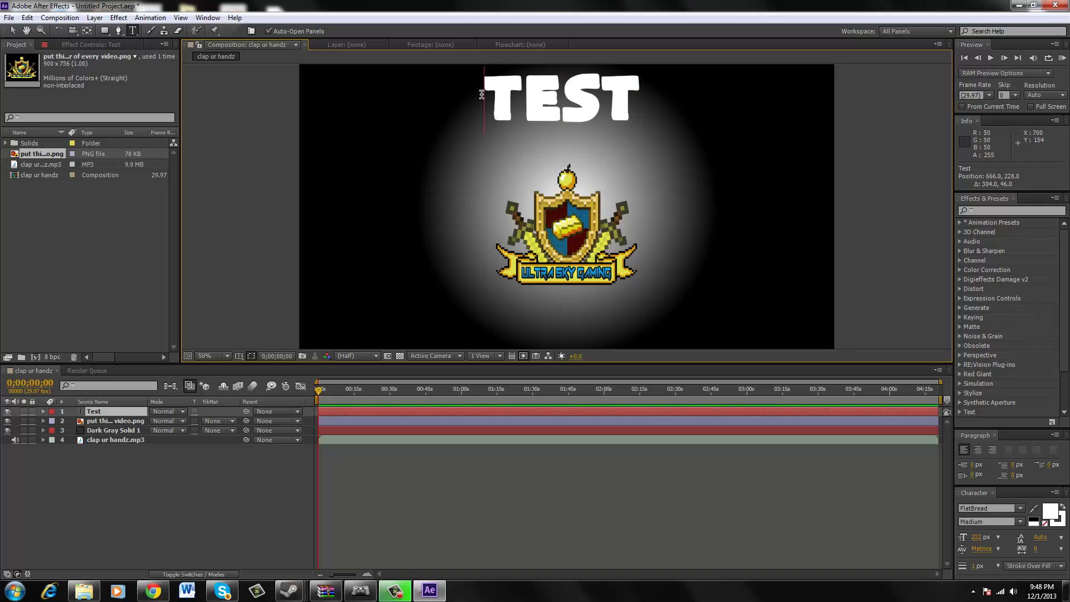
left_click_drag(484, 96, 691, 98)
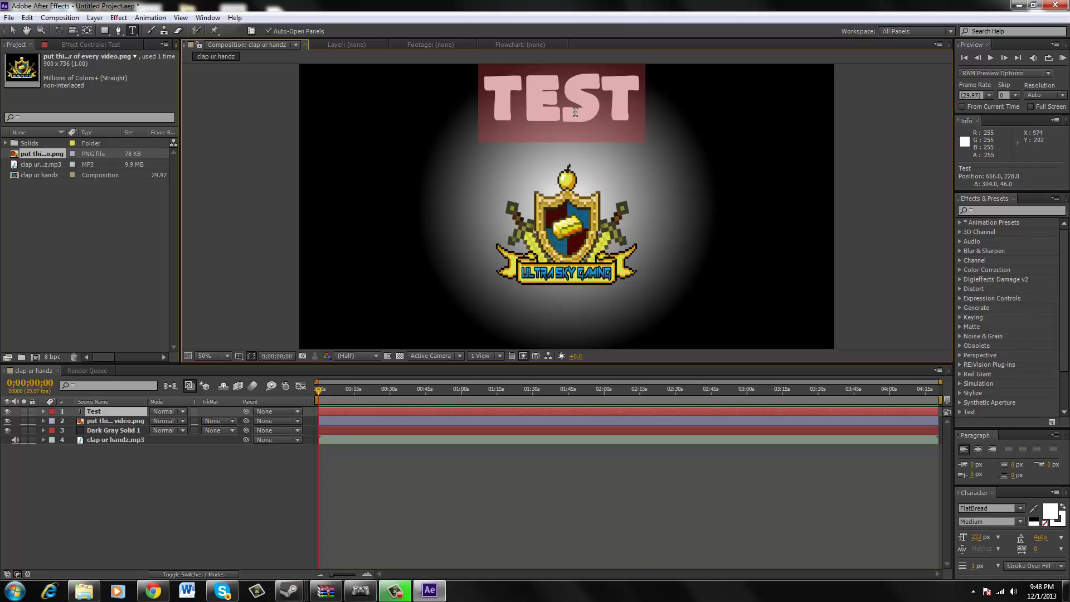
left_click(470, 110)
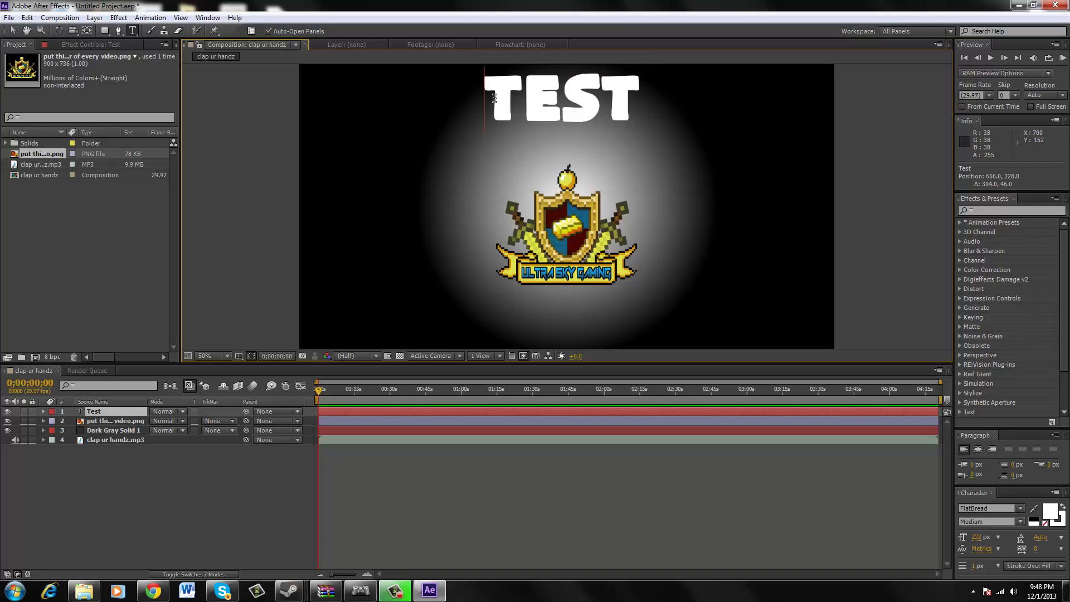
left_click_drag(494, 98, 661, 245)
left_click_drag(489, 99, 558, 111)
left_click_drag(567, 156, 574, 178)
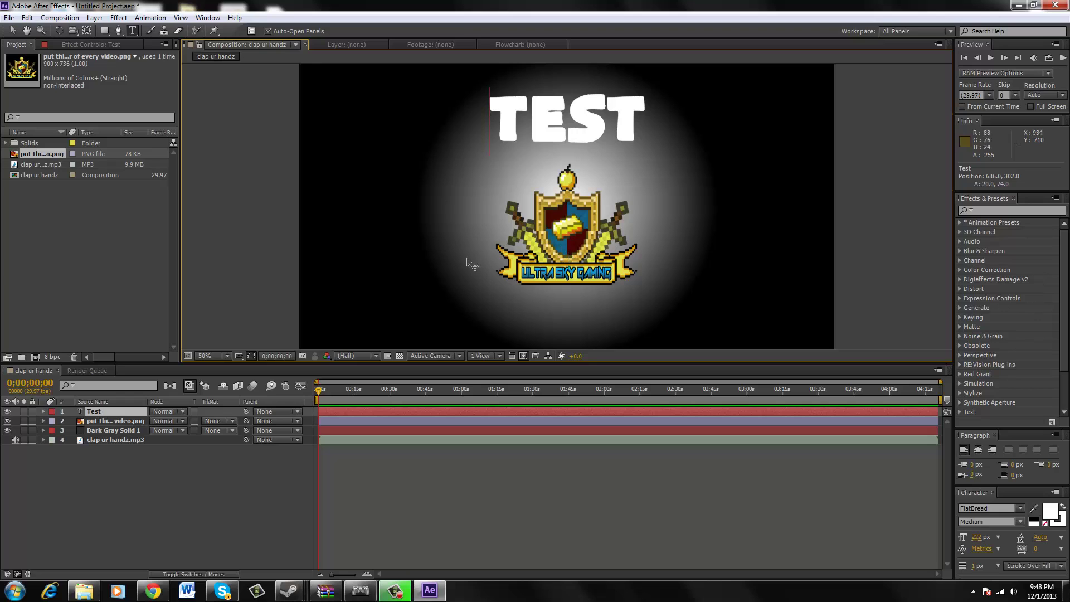
left_click_drag(491, 131, 681, 146)
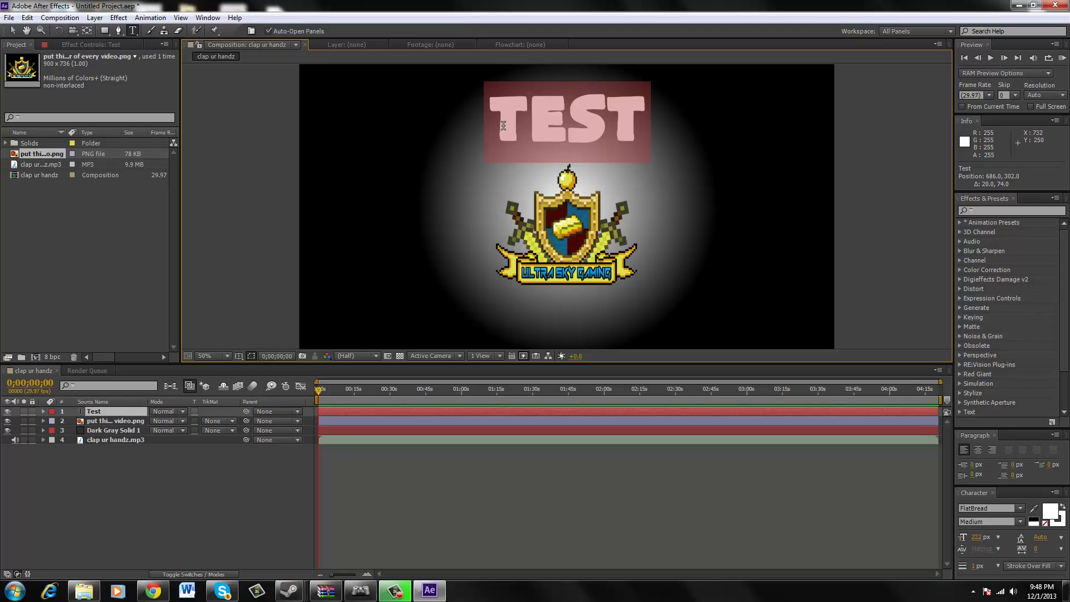
Duplicate the Test text layer three times and delete the topmost copy, Test 4.
right_click(100, 415)
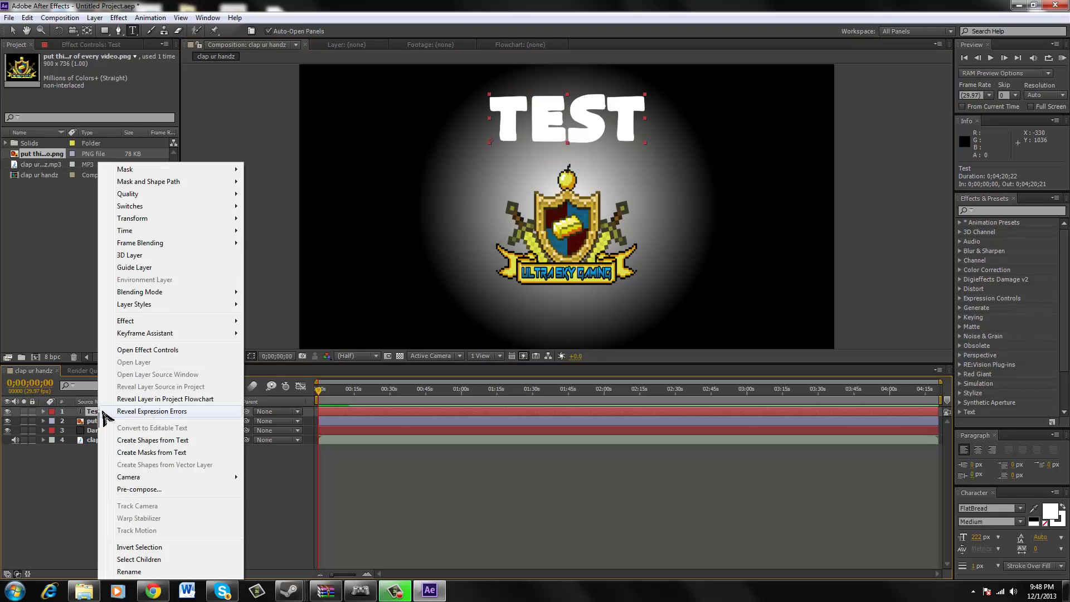
left_click(62, 563)
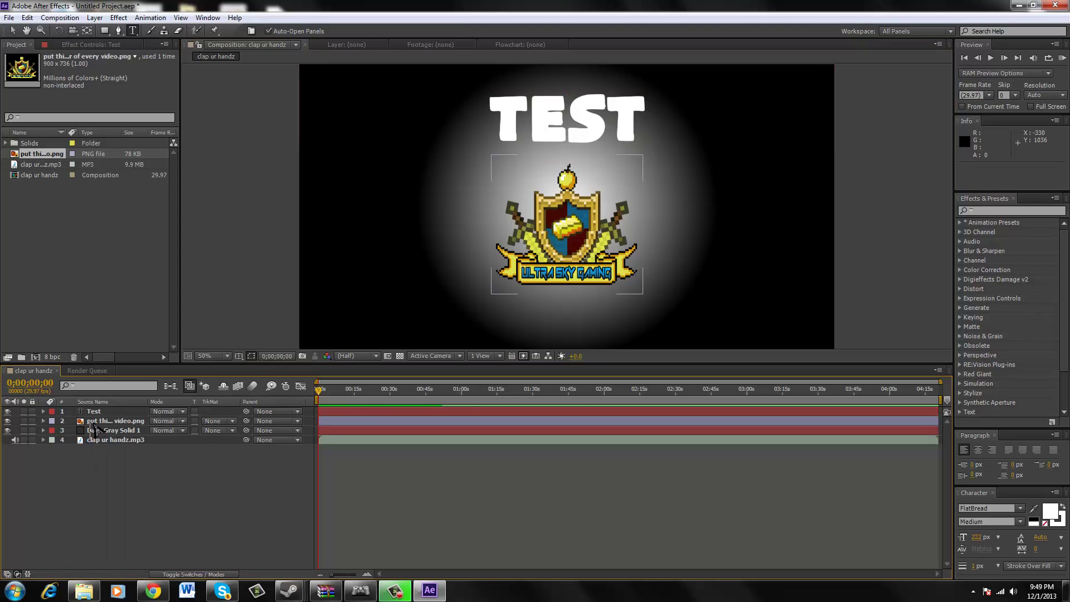
left_click(103, 412)
key("ctrl+d")
key("ctrl+d")
key("ctrl+d")
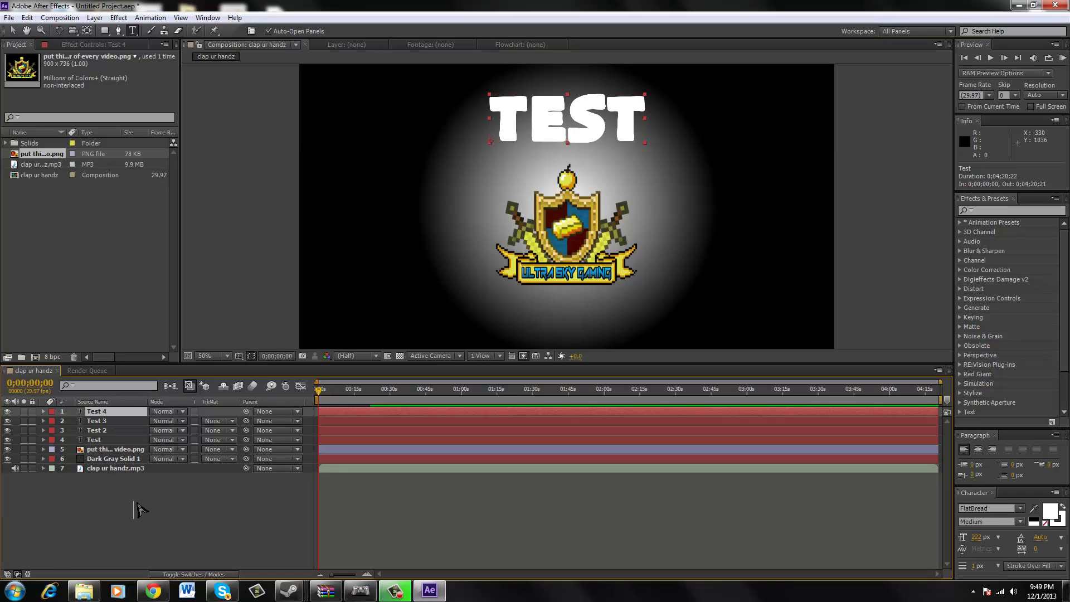
key("Delete")
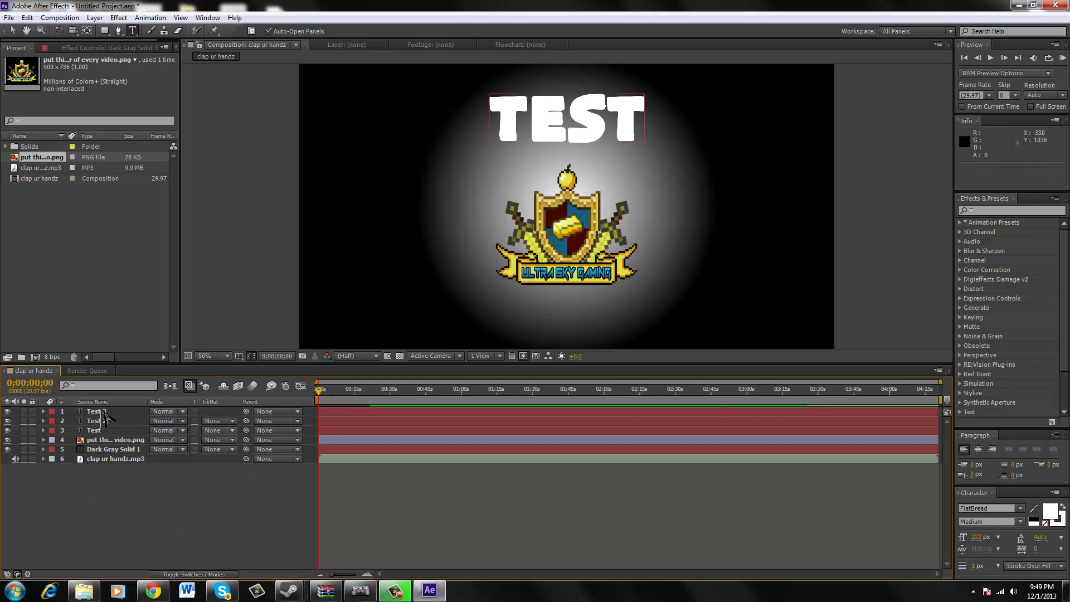
Rename the lowest of the three text layers to Drop Shadow and select the Test 3 layer.
left_click(104, 421)
left_click(104, 430)
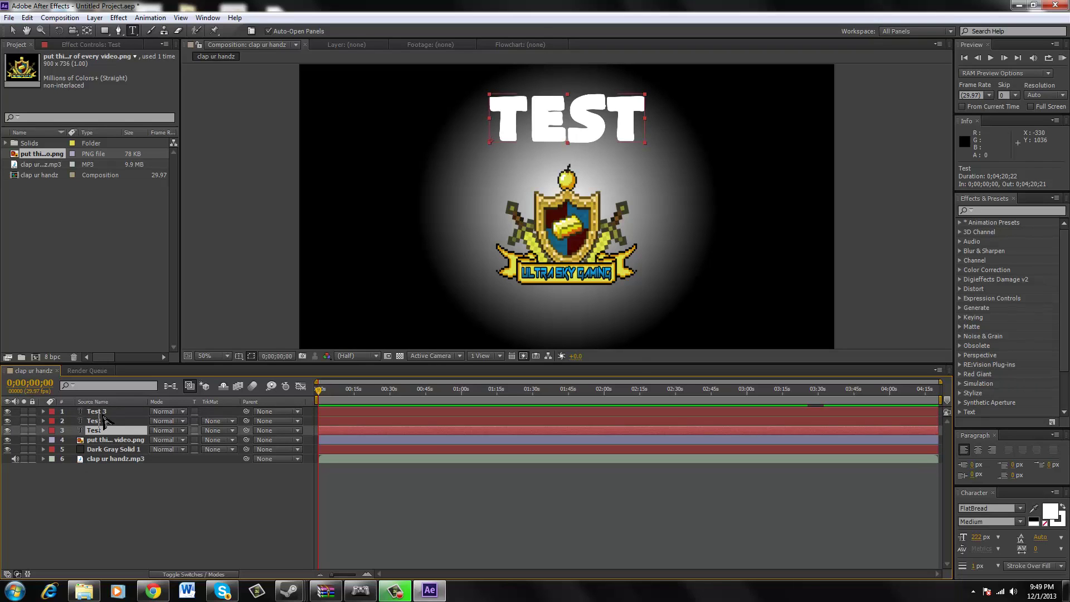
left_click(104, 412)
left_click(104, 430)
double_click(94, 430)
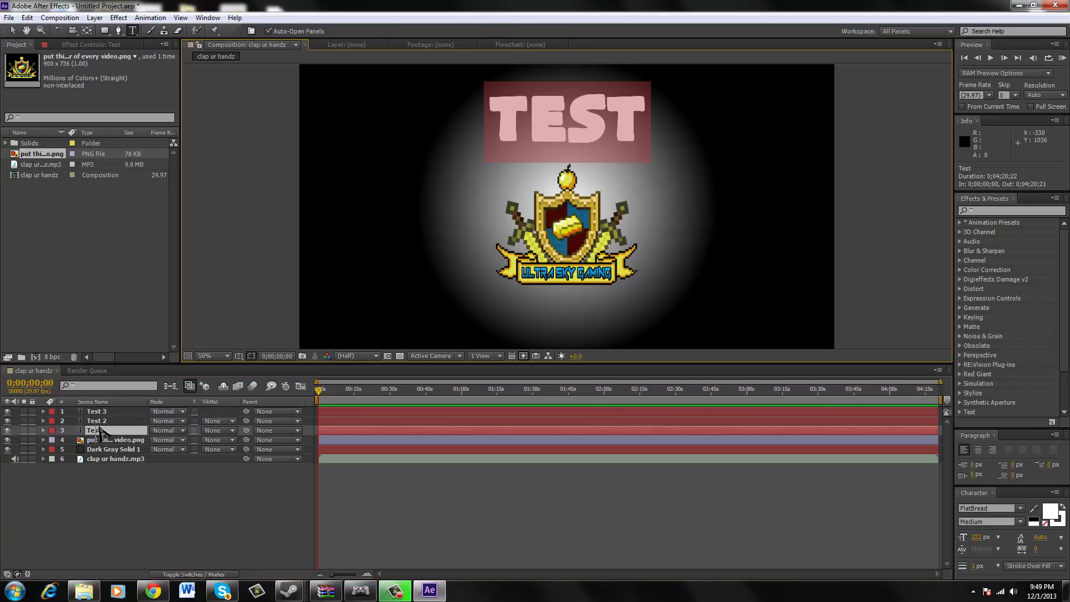
right_click(101, 432)
left_click(121, 422)
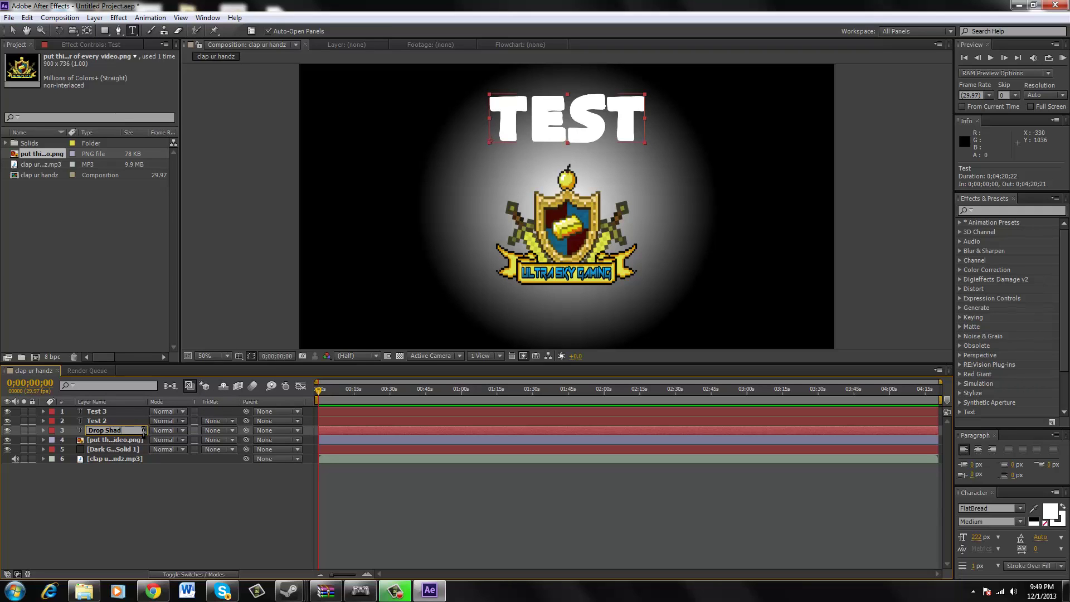
left_click(120, 480)
left_click(93, 412)
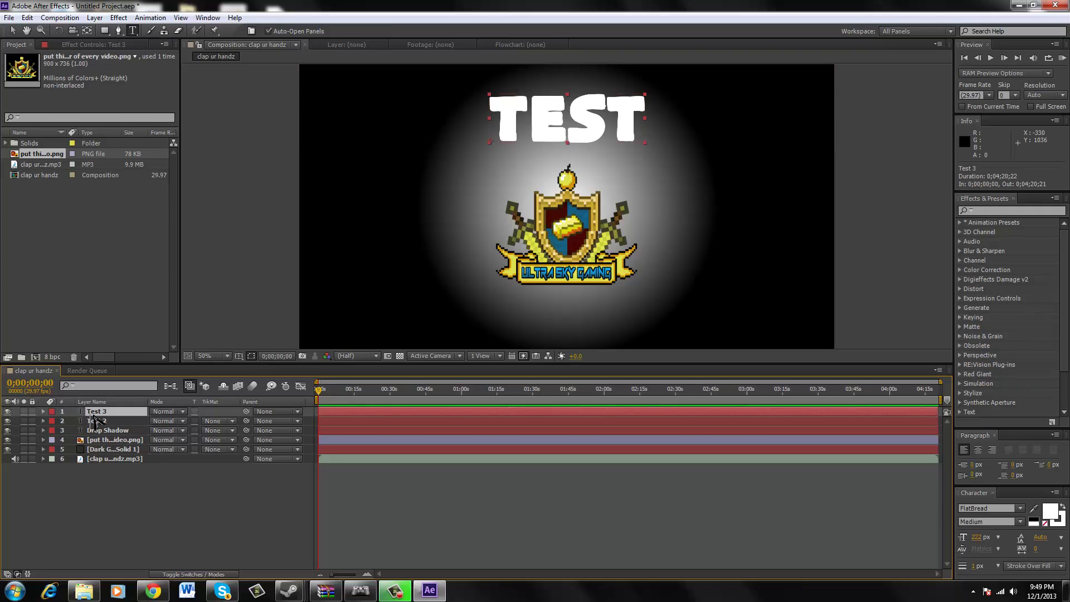
Rename the Test 2 text layer to Apha Matte.
left_click(95, 422)
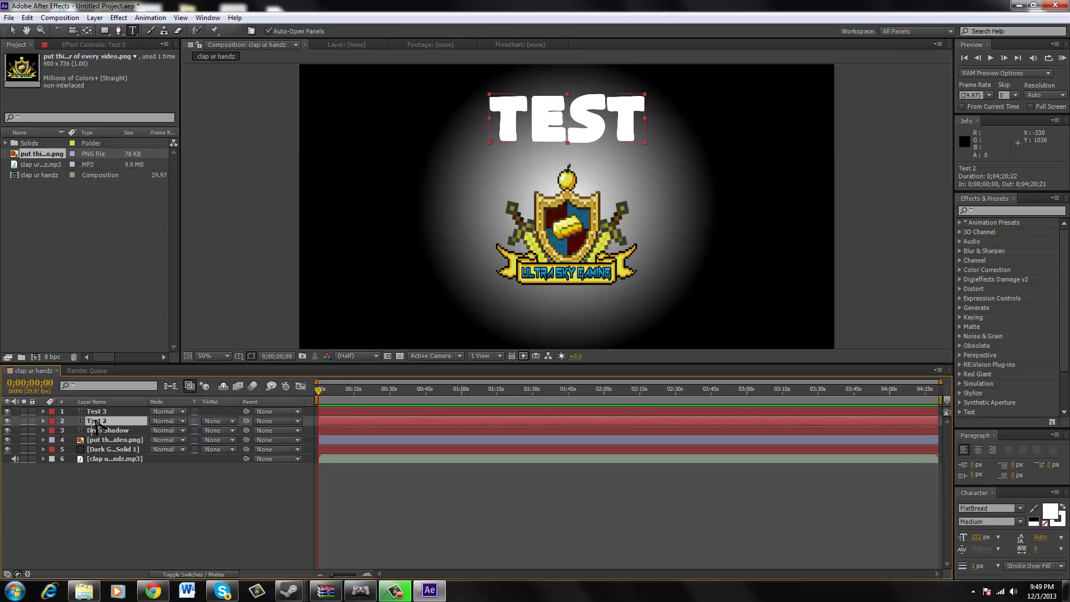
left_click(227, 421)
left_click(117, 462)
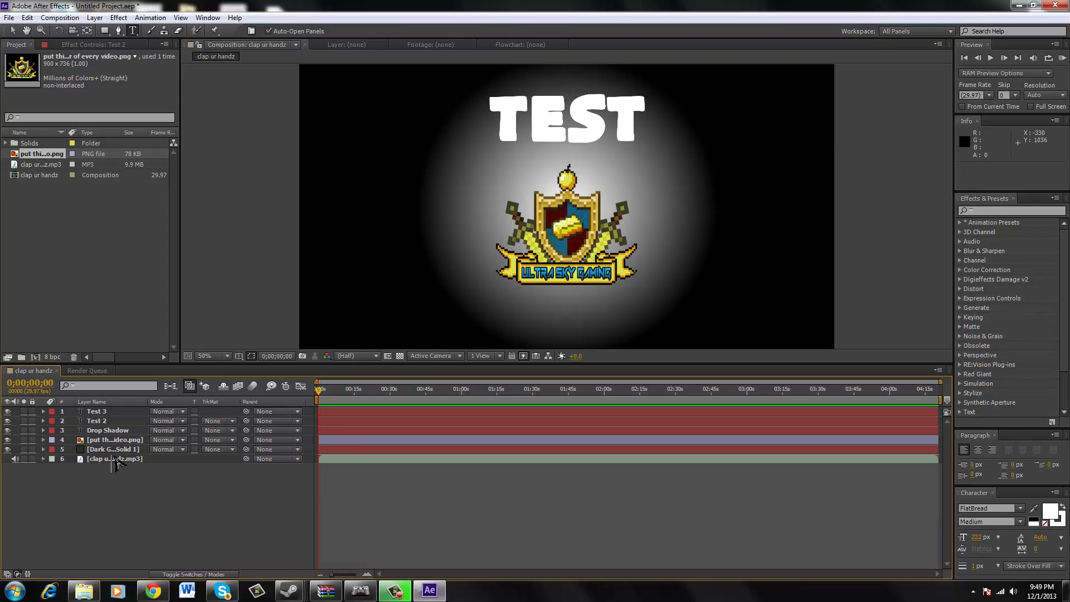
left_click(96, 422)
left_click_drag(95, 425, 112, 428)
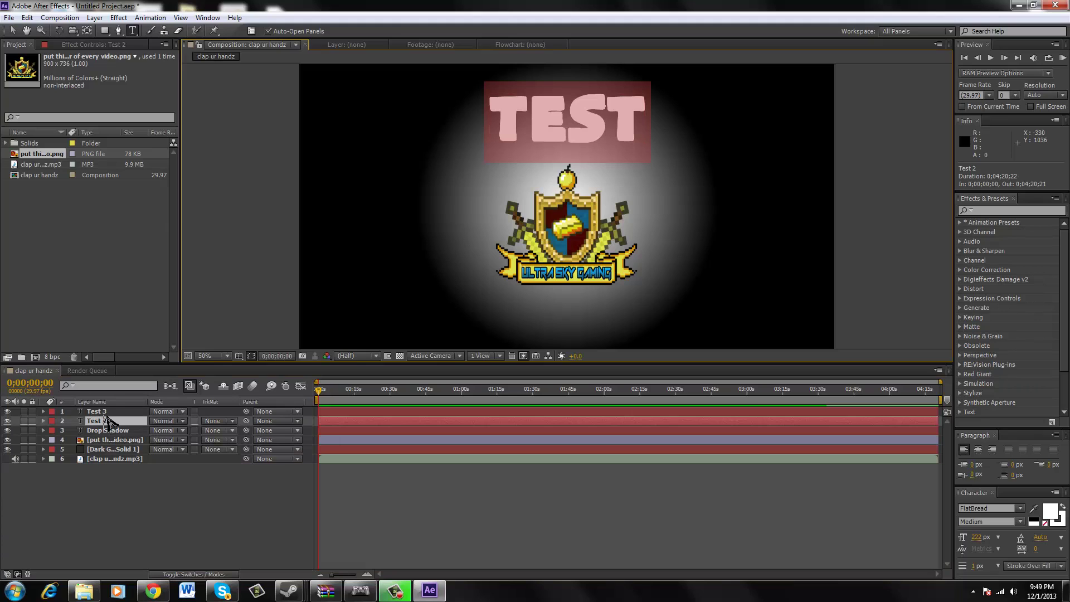
right_click(100, 424)
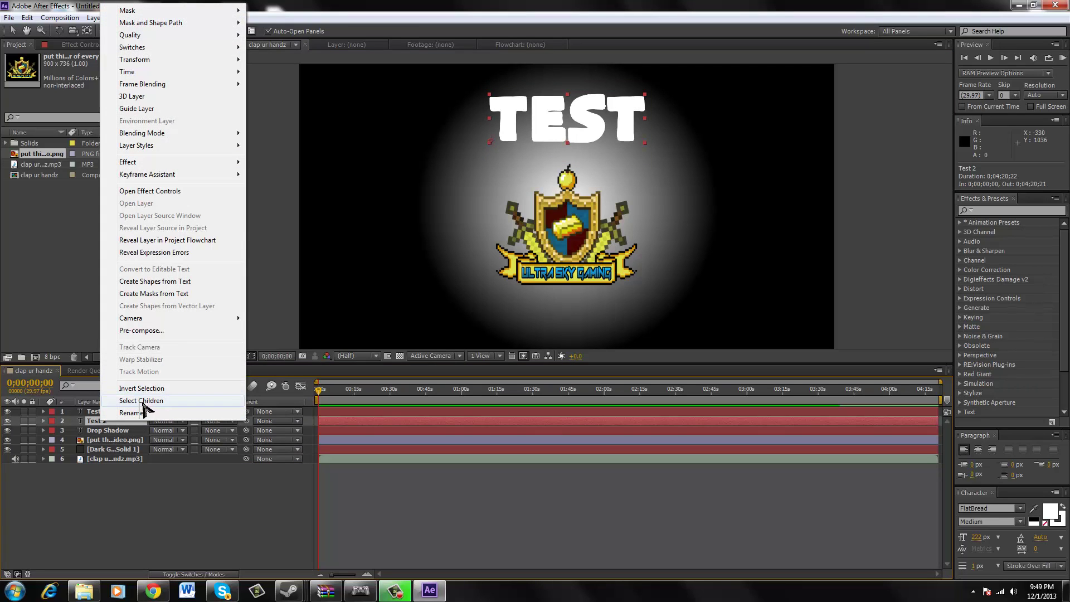
left_click(131, 413)
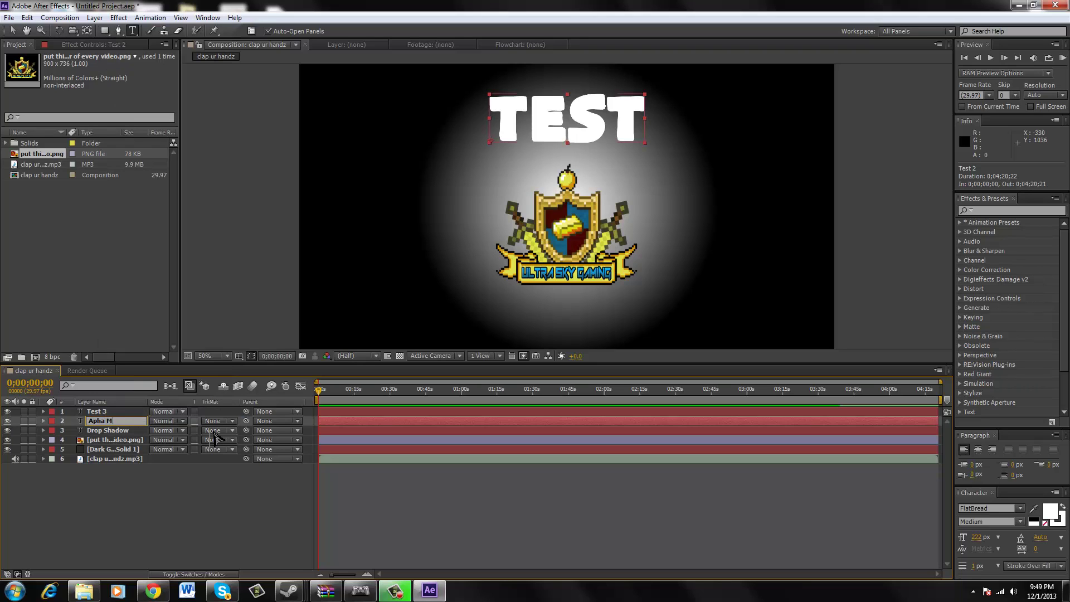
left_click(95, 471)
Rename the Test 3 text layer to Outline.
left_click(95, 413)
right_click(94, 414)
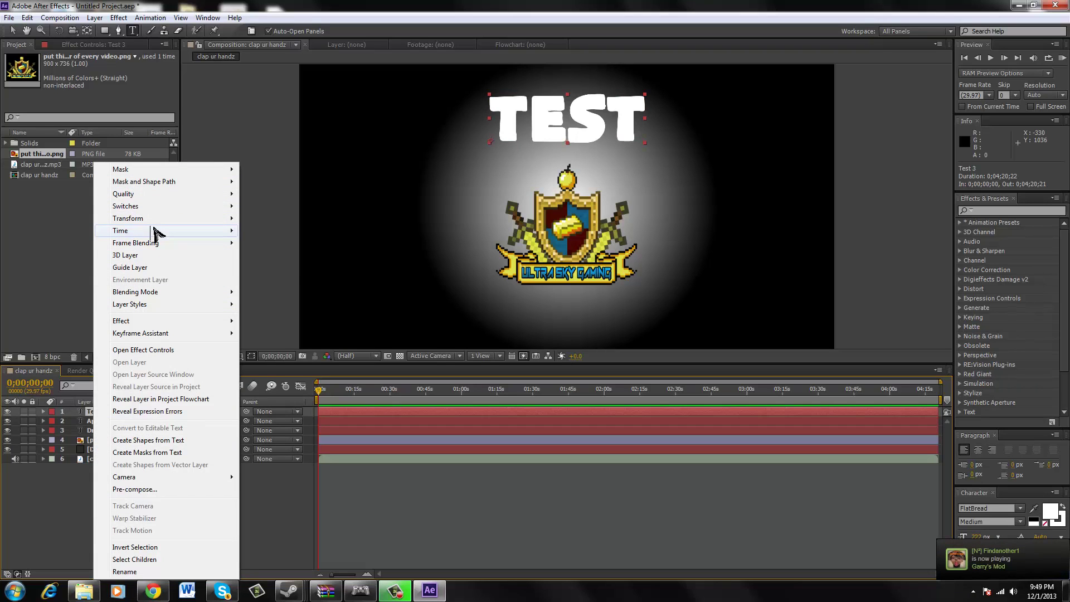
left_click(125, 571)
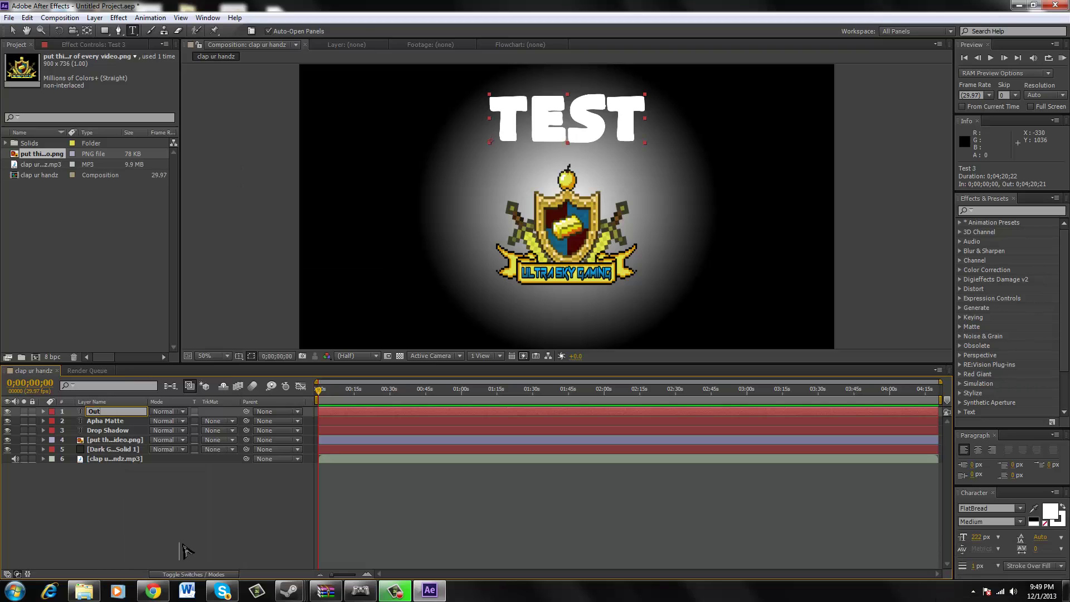
left_click(129, 521)
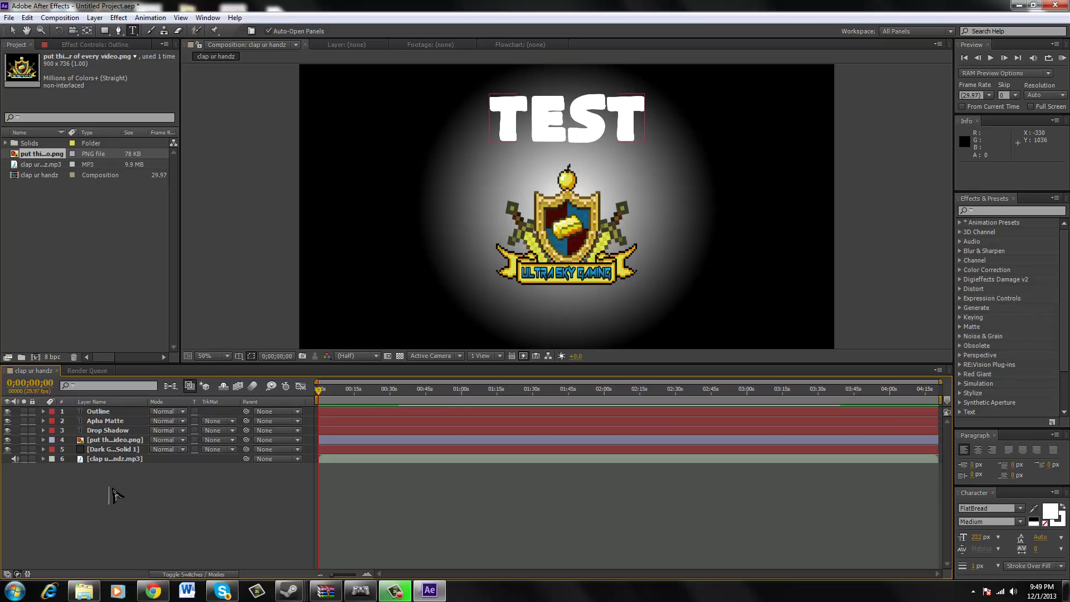
left_click_drag(128, 533, 115, 480)
Remove the fill colour from the Drop Shadow, Apha Matte and Outline text layers, leaving only their strokes.
left_click(106, 430)
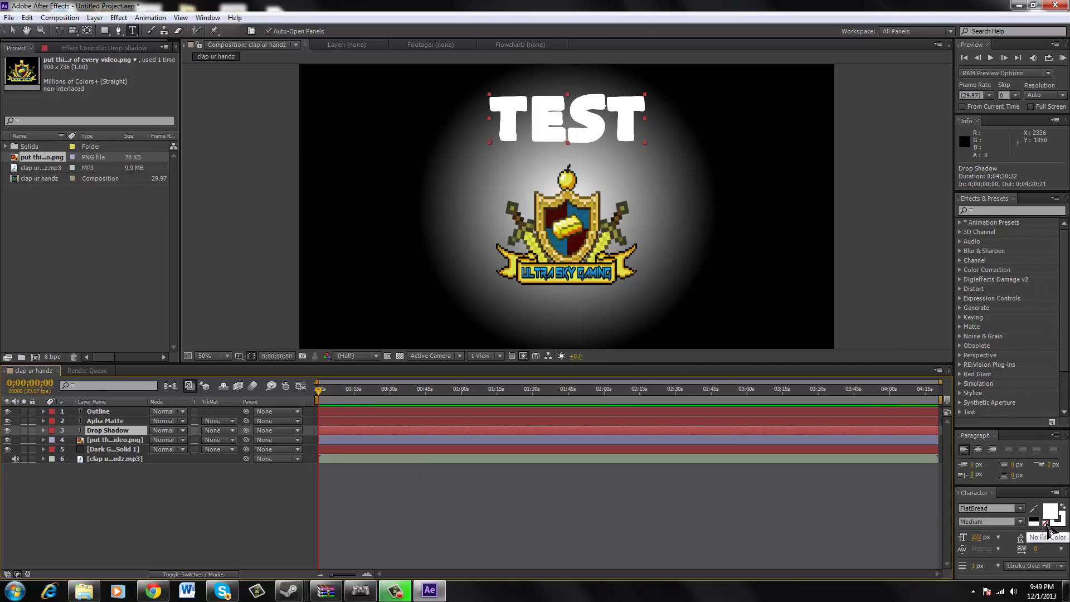
left_click(1045, 525)
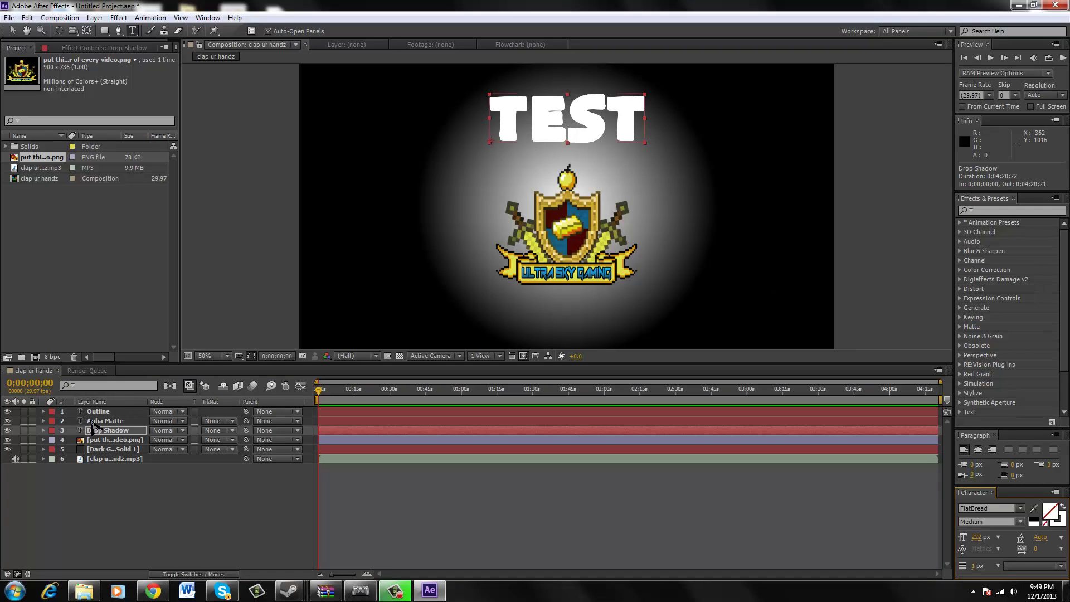
left_click(95, 422)
left_click(1045, 525)
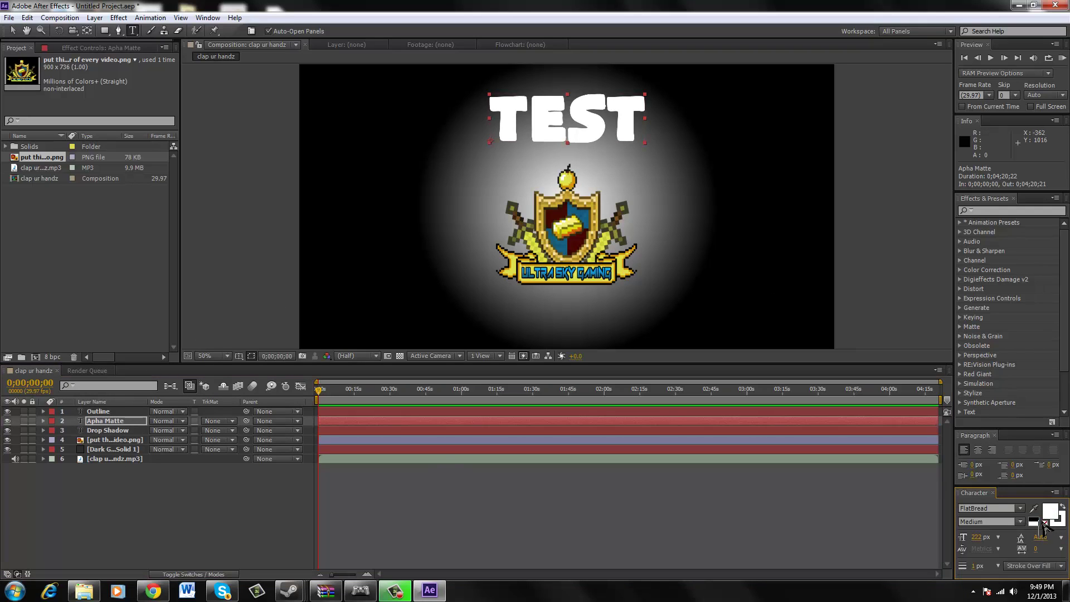
left_click(114, 411)
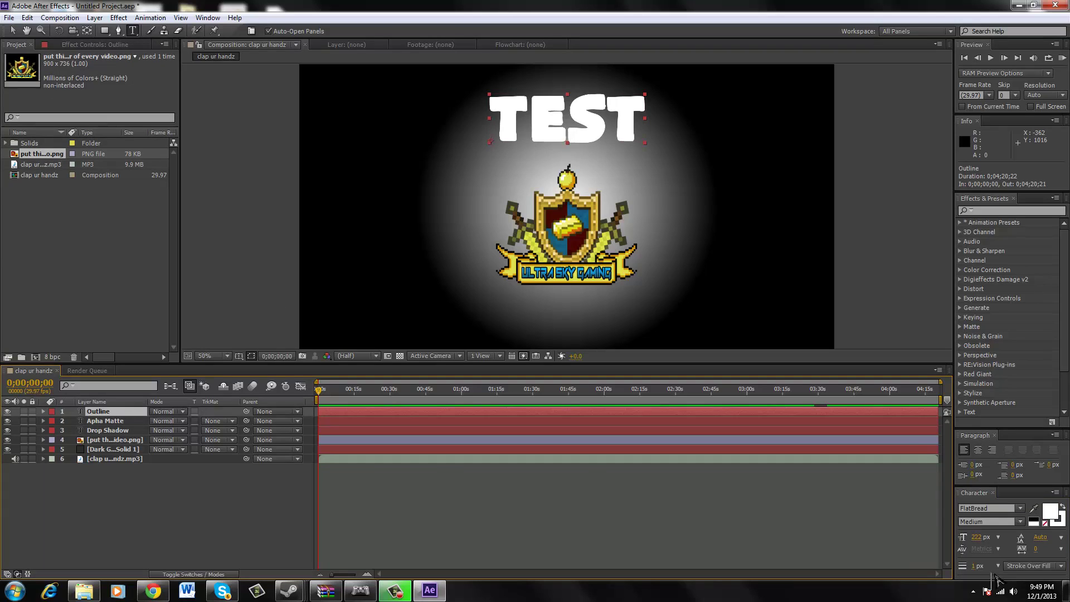
left_click(1043, 527)
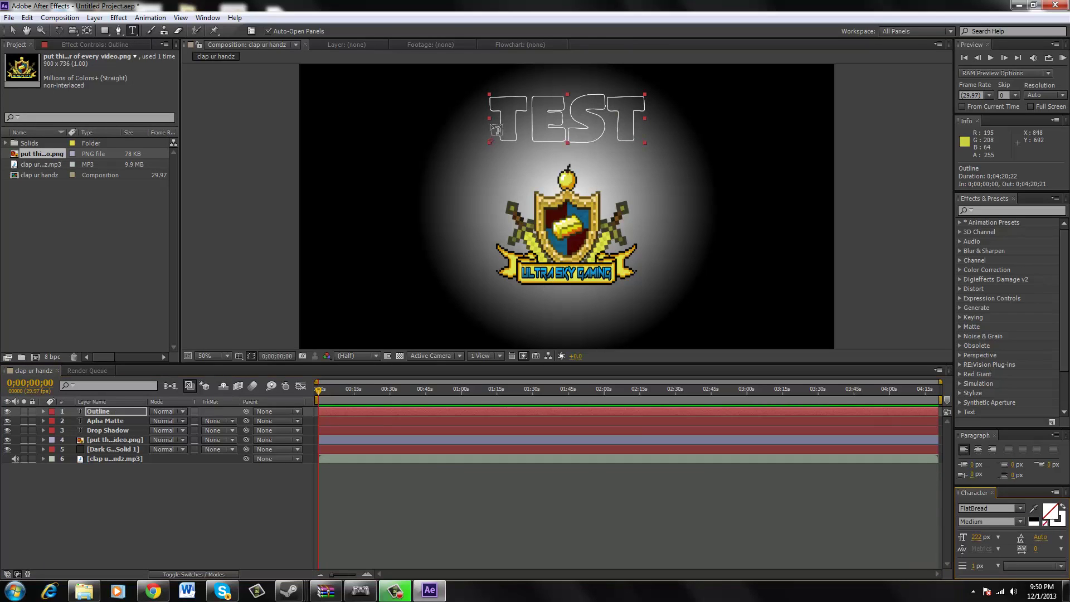
left_click_drag(496, 117, 597, 113)
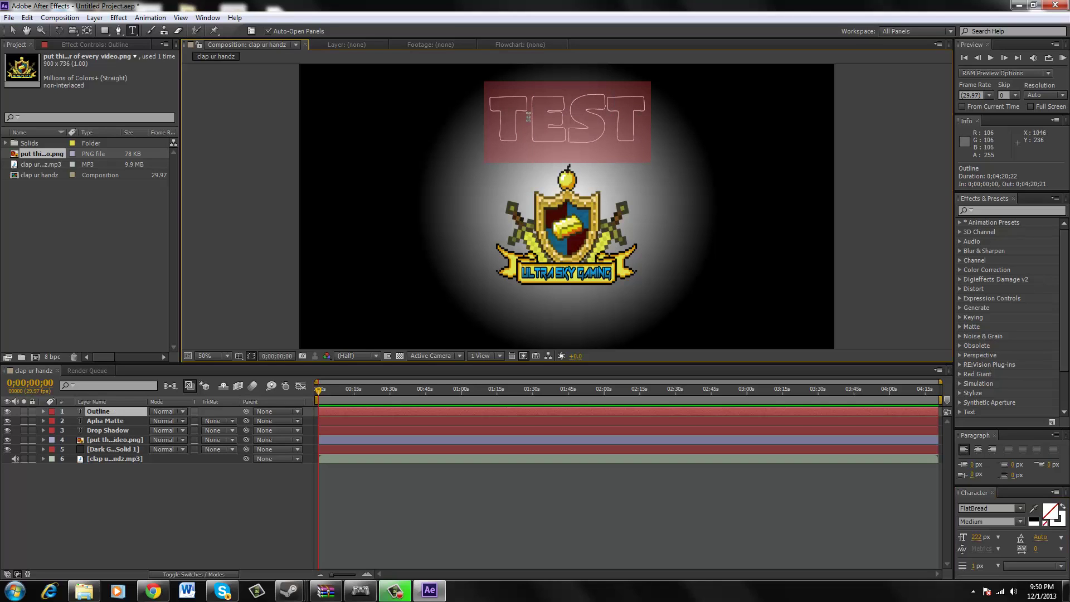
left_click(500, 123)
mouse_move(500, 123)
left_mouse_down()
mouse_move(668, 127)
mouse_move(485, 124)
left_mouse_up()
Apply the Drop Shadow effect to the Drop Shadow text layer.
left_click(101, 422)
right_click(100, 431)
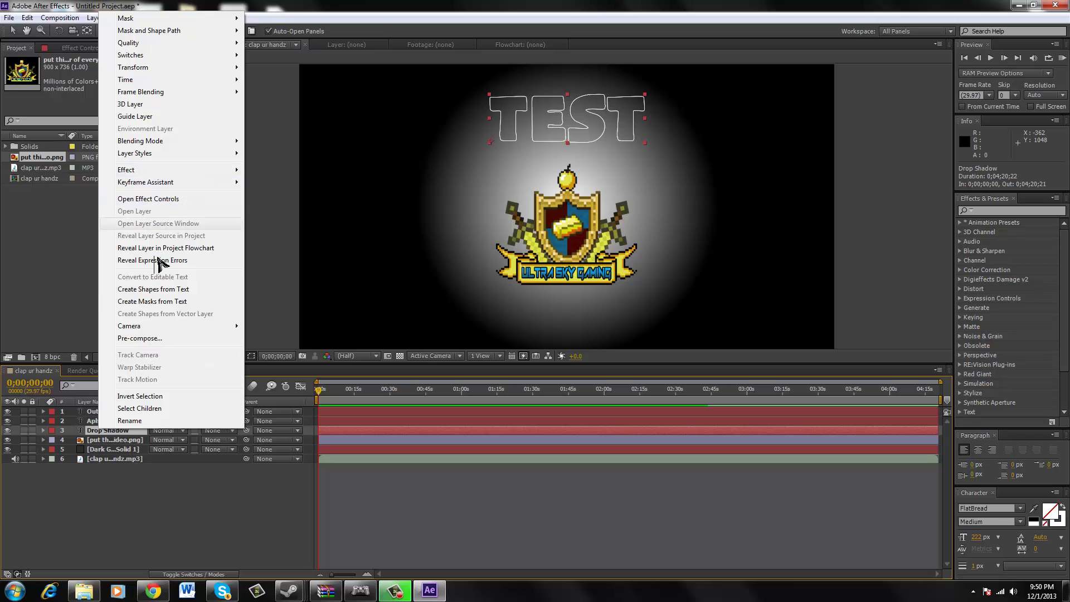
mouse_move(139, 170)
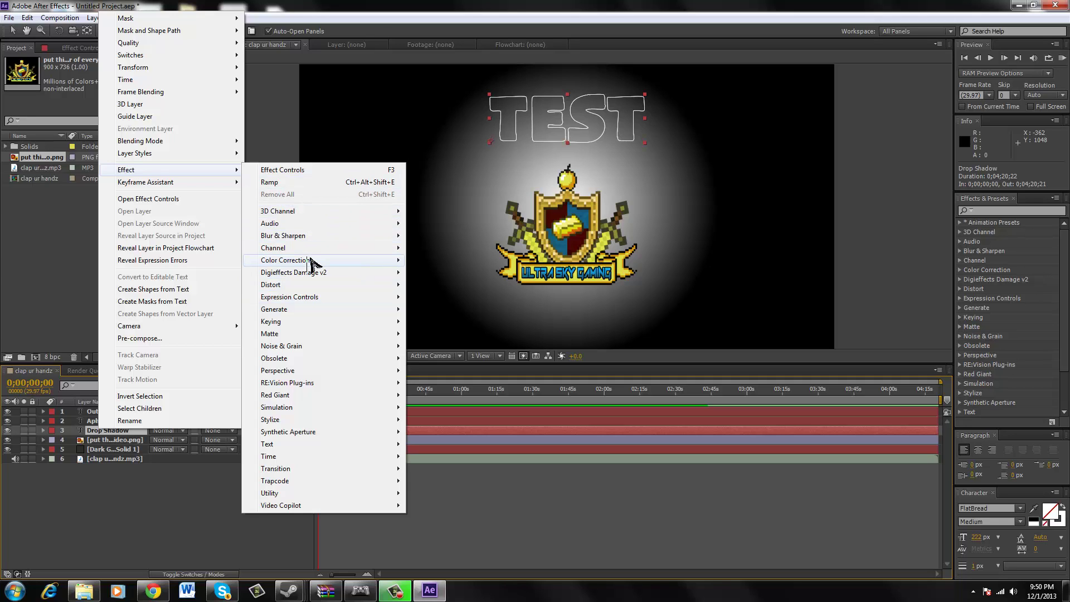
mouse_move(304, 407)
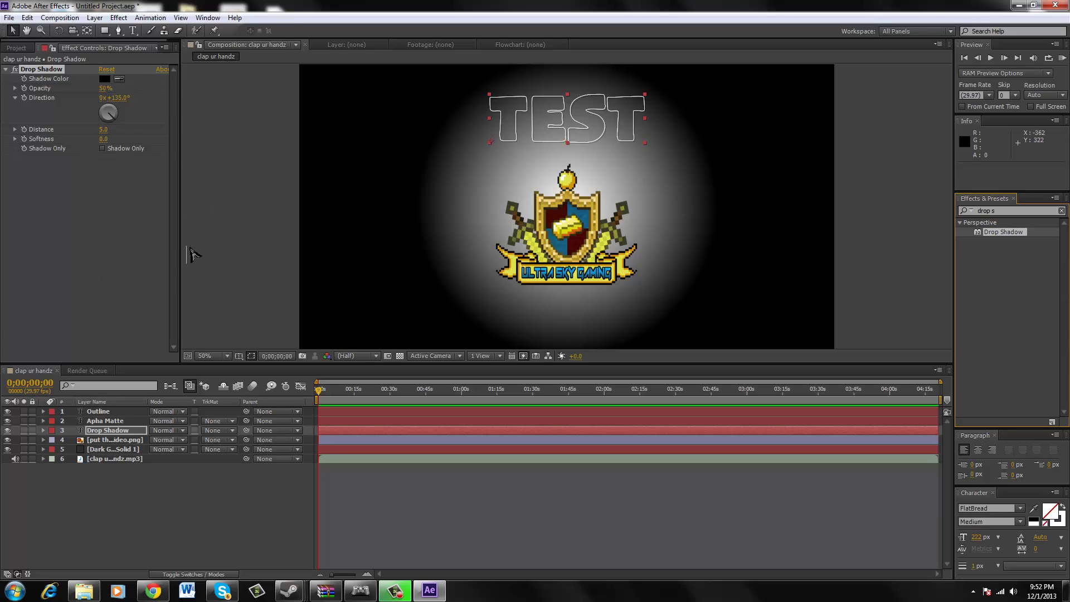
Give the Apha Matte text layer a white fill colour.
left_click(109, 422)
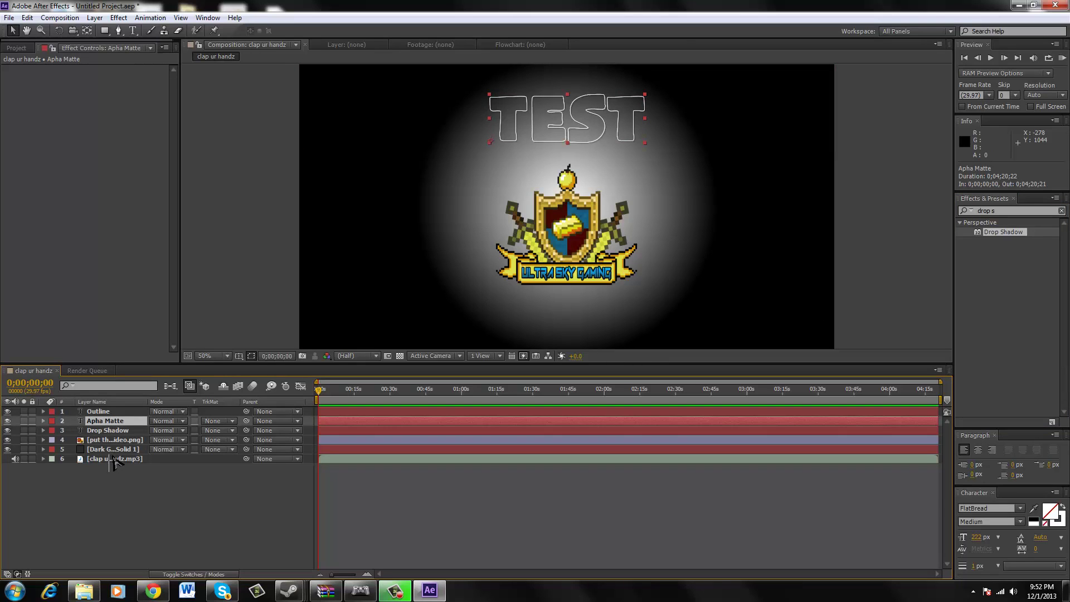
left_click(98, 412)
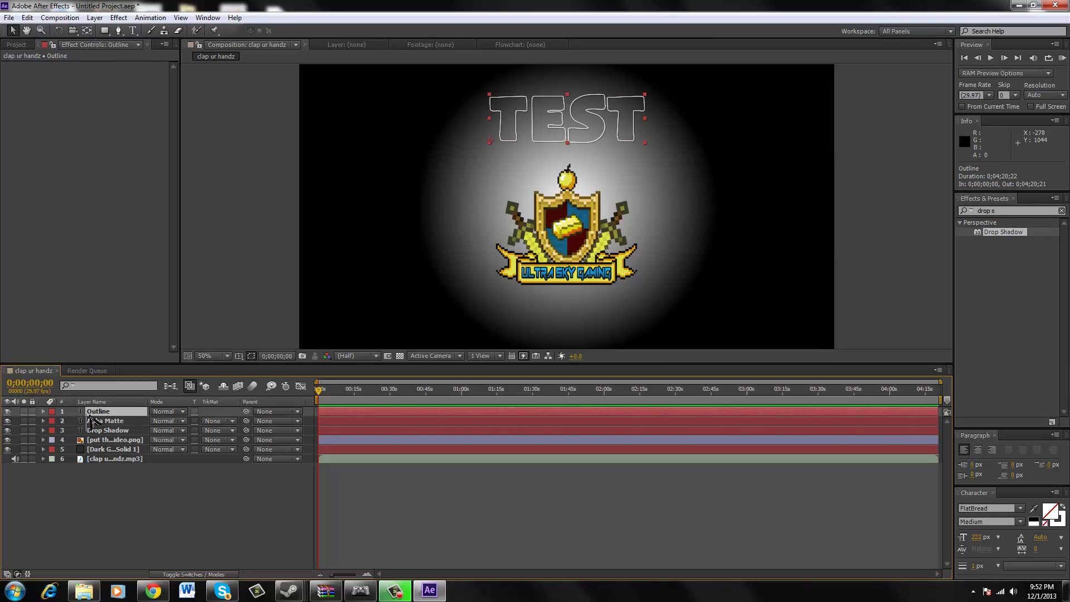
left_click(92, 422)
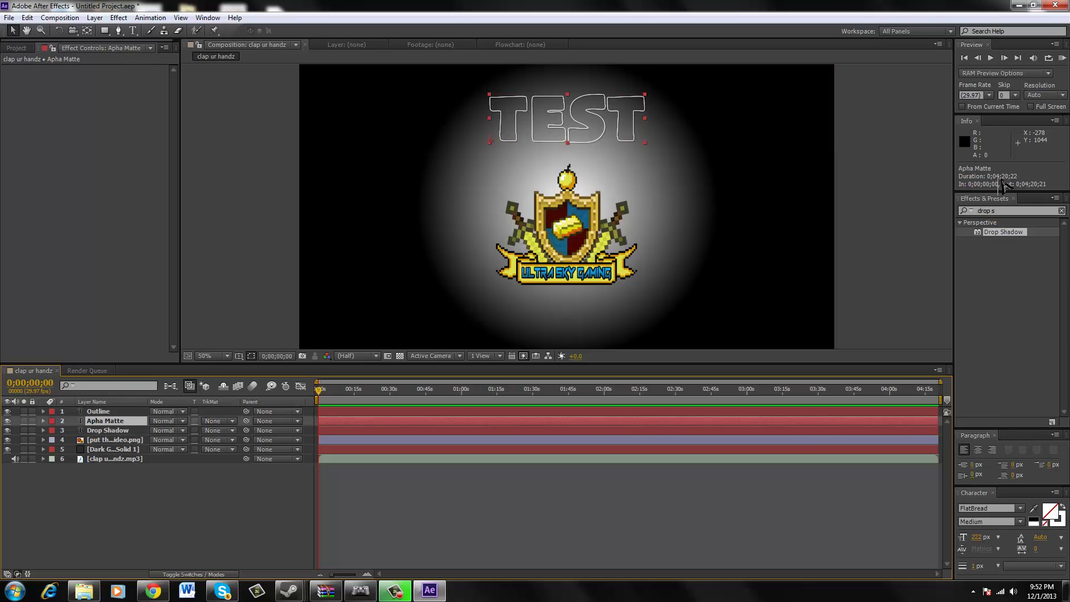
left_click(1051, 515)
left_click_drag(356, 393, 156, 301)
left_click(514, 351)
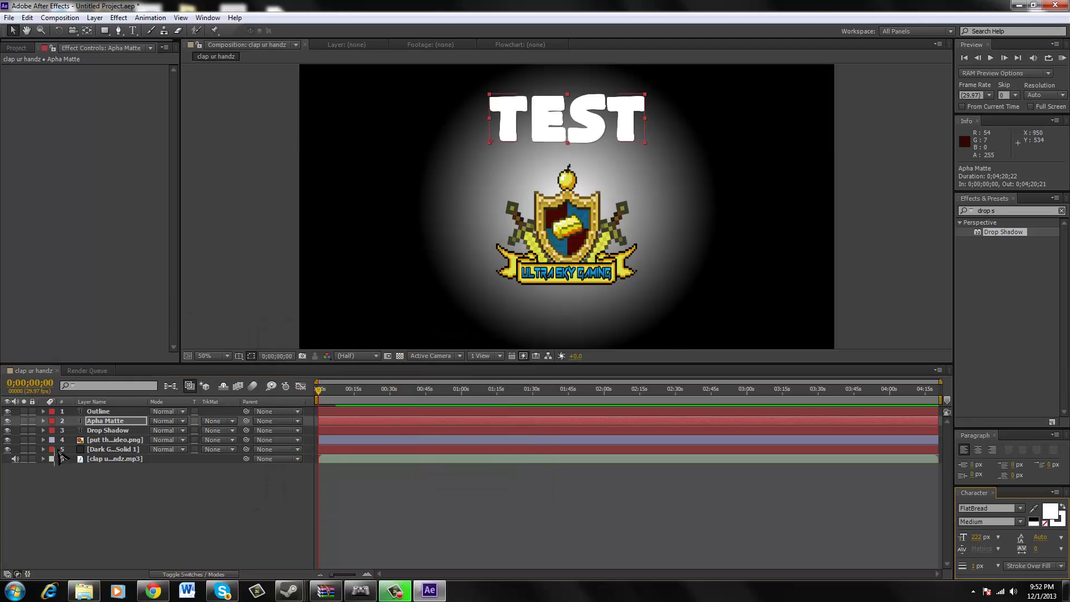
left_click(97, 411)
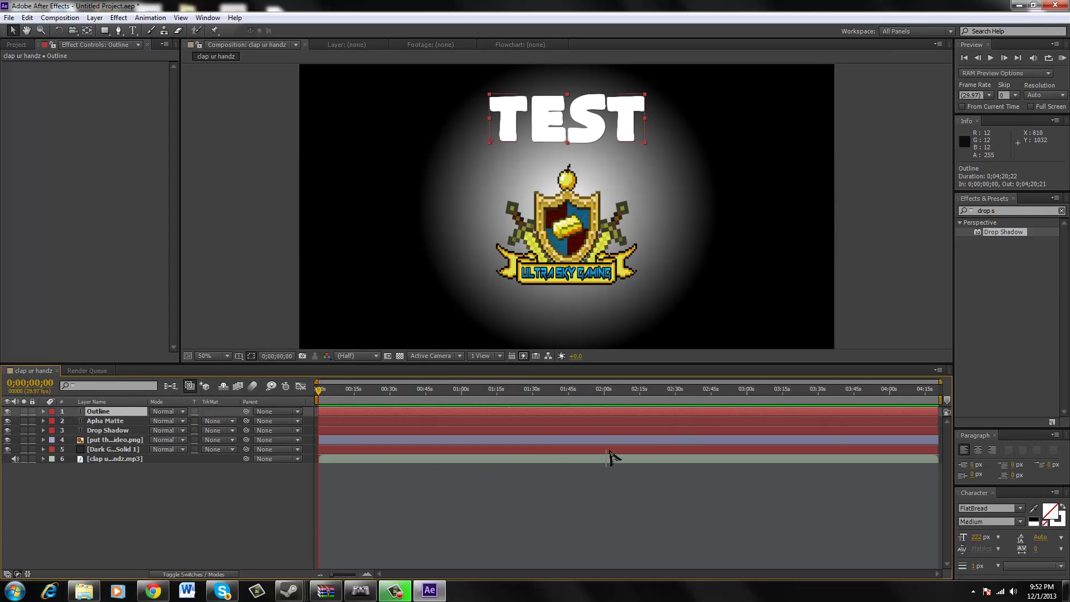
left_click(105, 431)
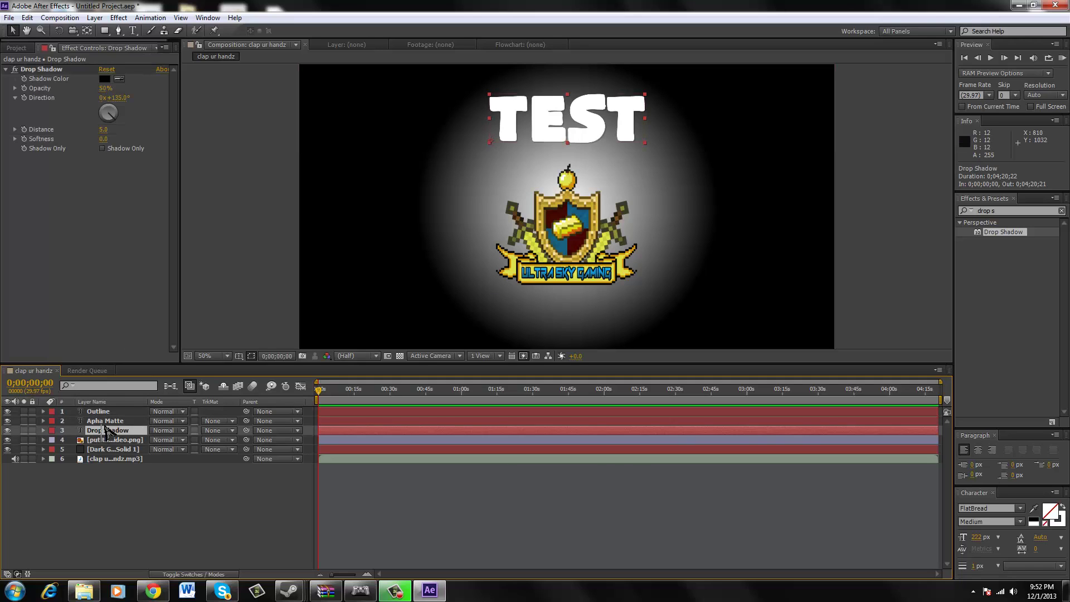
left_click(105, 421)
left_click(104, 412)
left_click(103, 421)
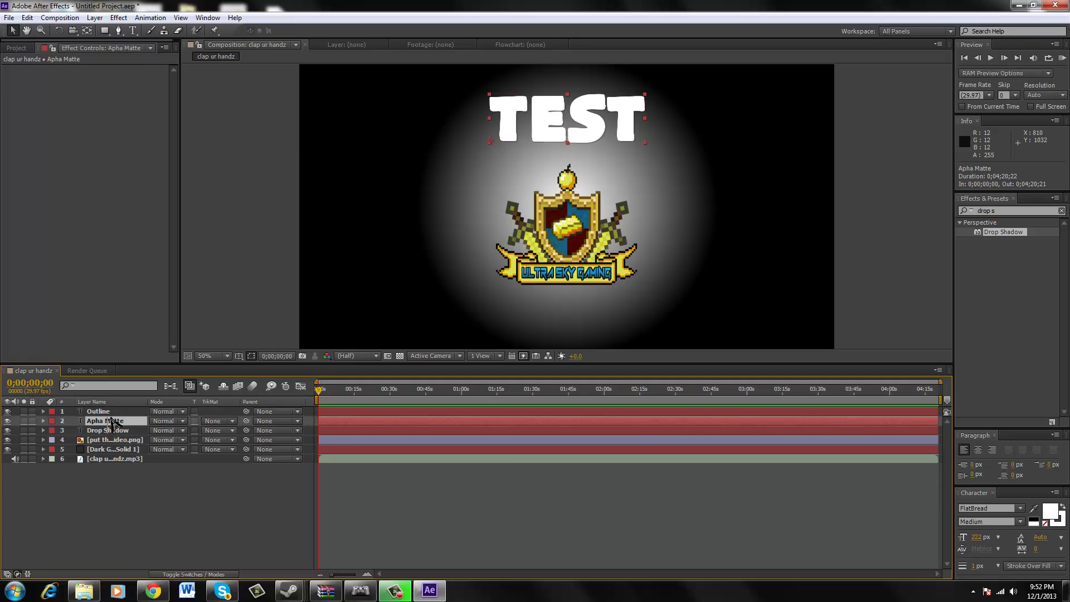
Create a new dark gray solid layer at composition size, 1920 × 1080 px.
left_click_drag(158, 534, 136, 501)
right_click(136, 502)
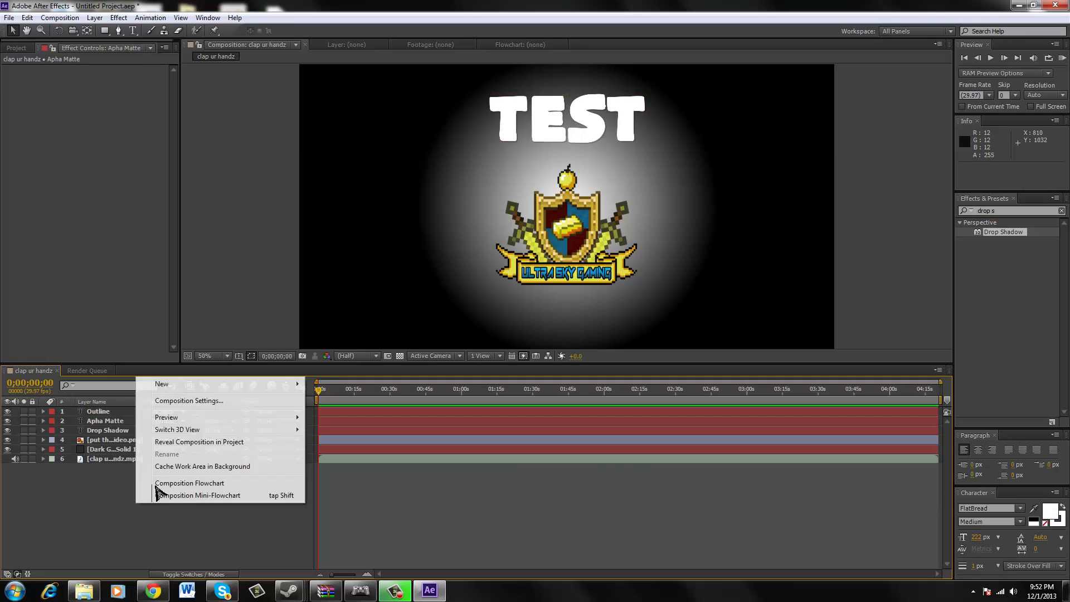
left_click(94, 17)
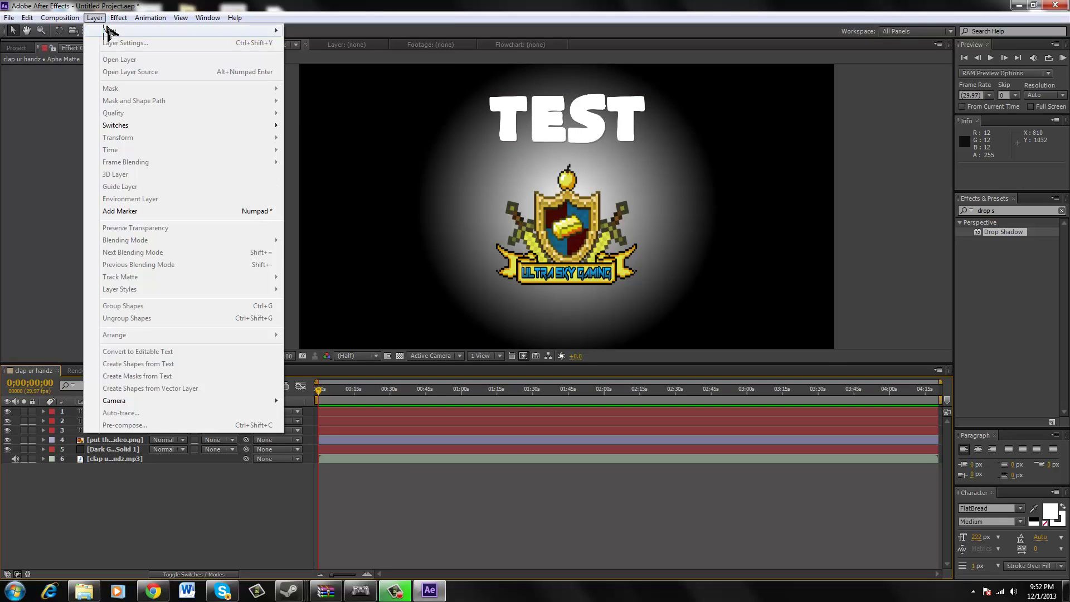
mouse_move(112, 31)
left_click(357, 48)
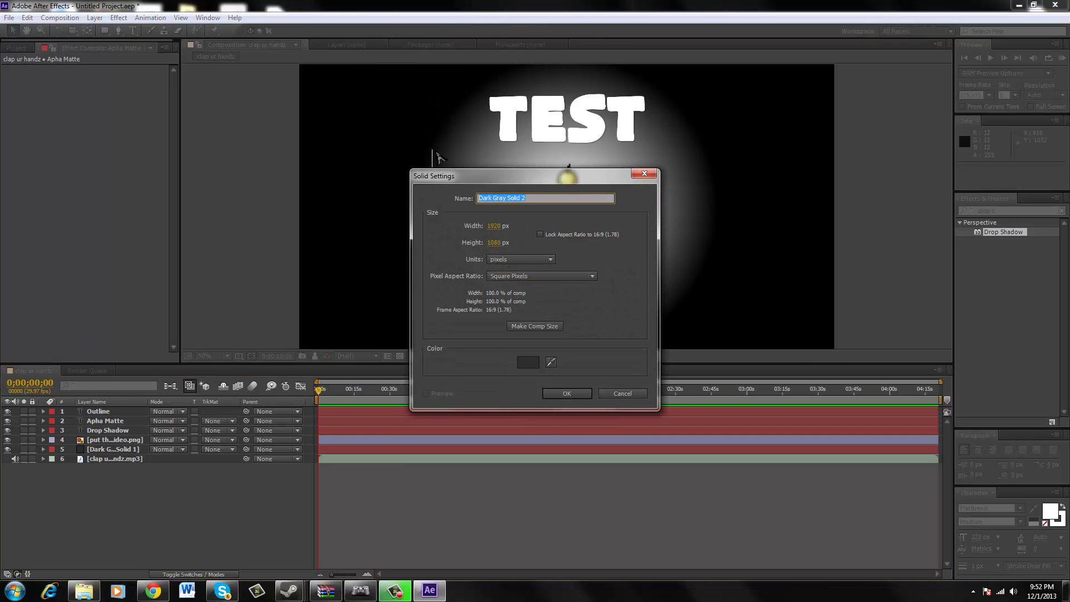
left_click(547, 327)
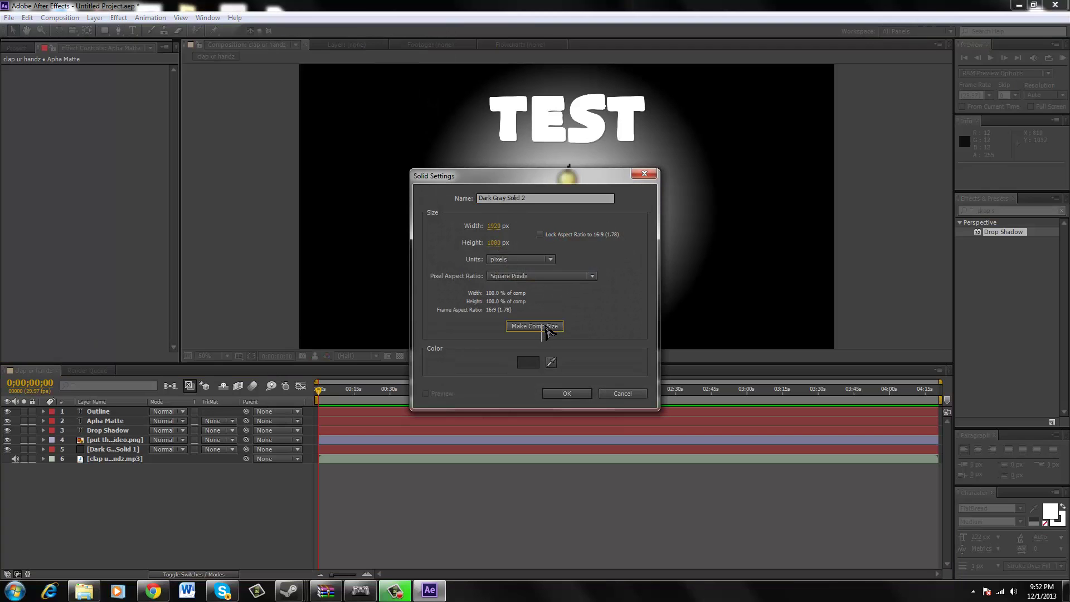
left_click(566, 393)
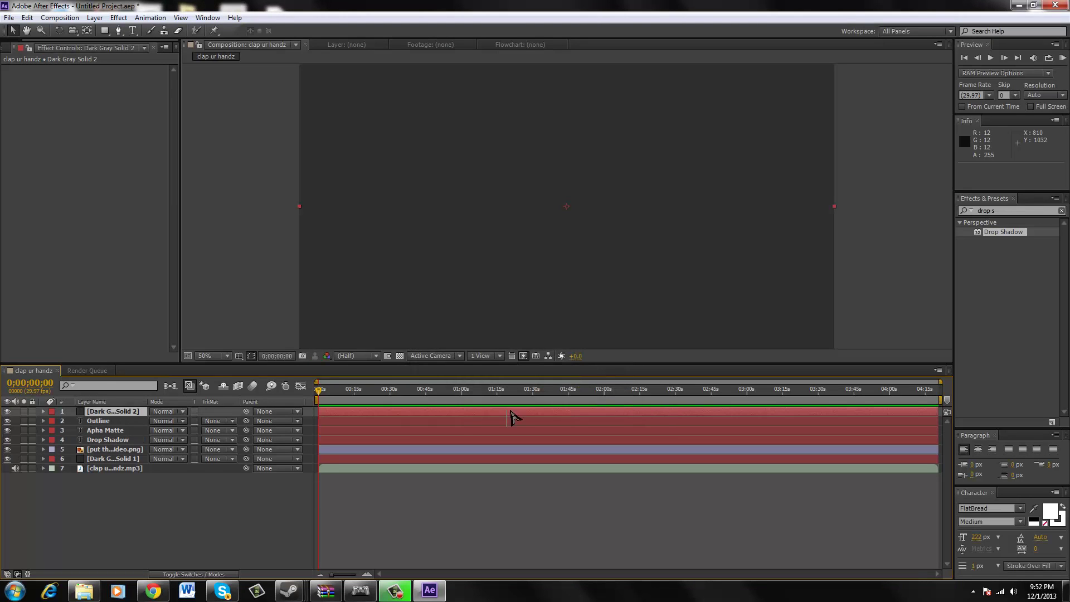
Apply the Audio Spectrum effect from the Generate category to the new dark gray solid.
left_click(119, 17)
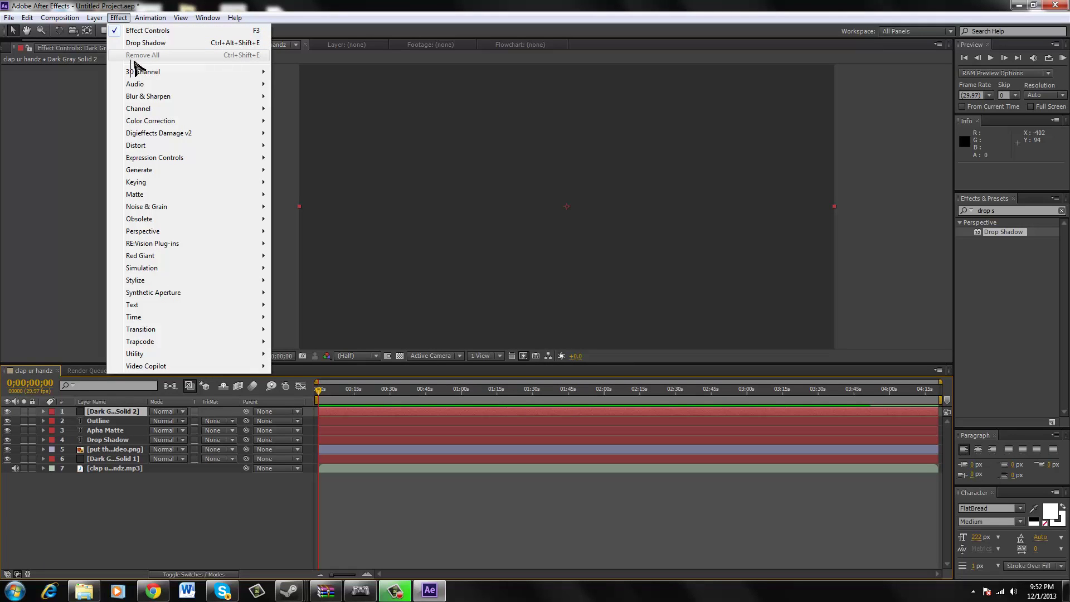
mouse_move(169, 98)
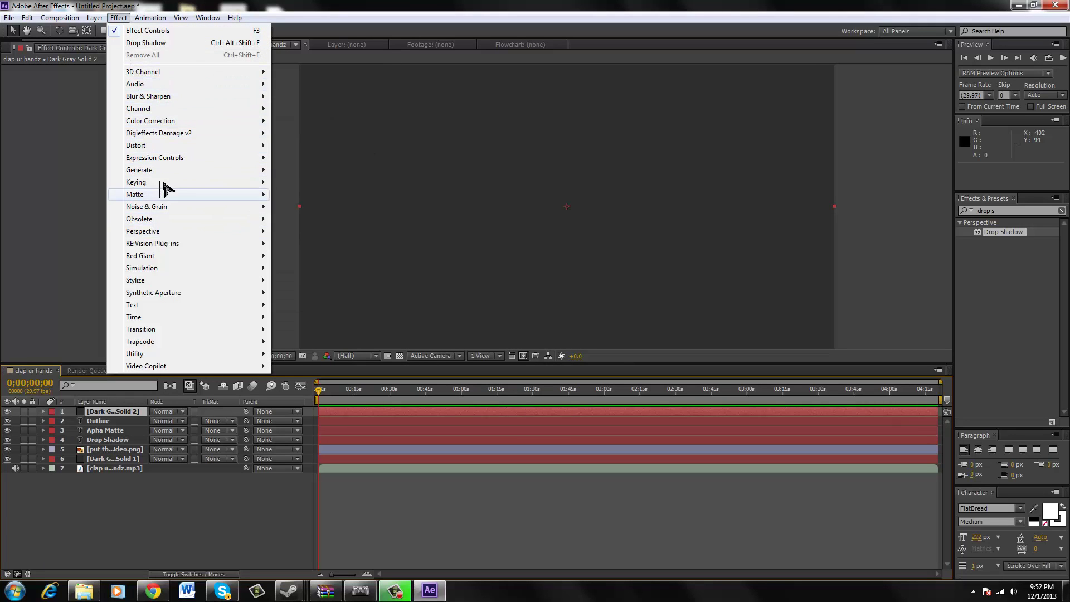
mouse_move(239, 169)
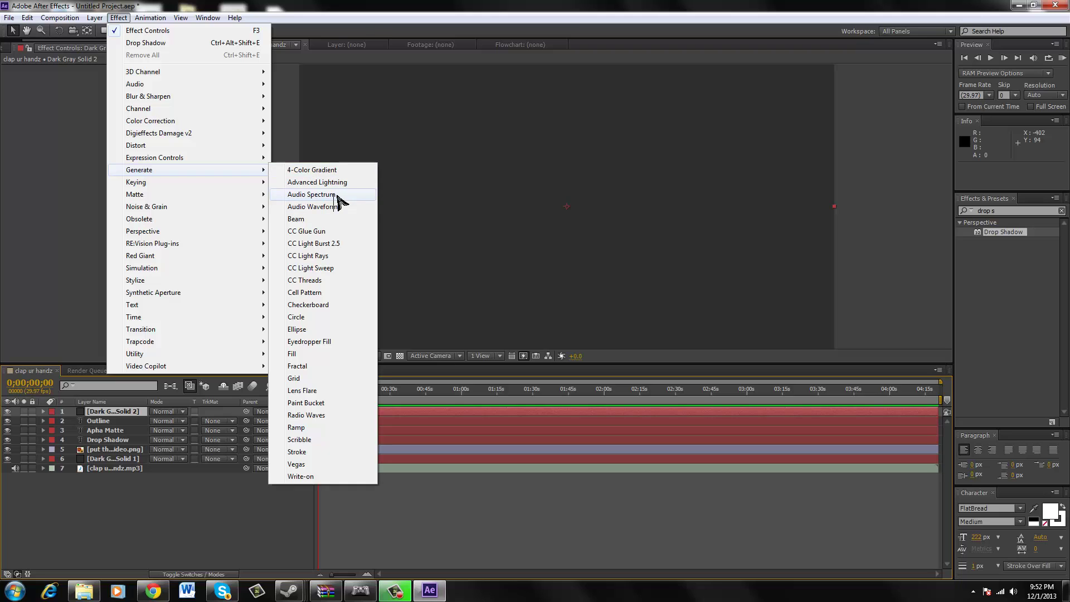
left_click(337, 197)
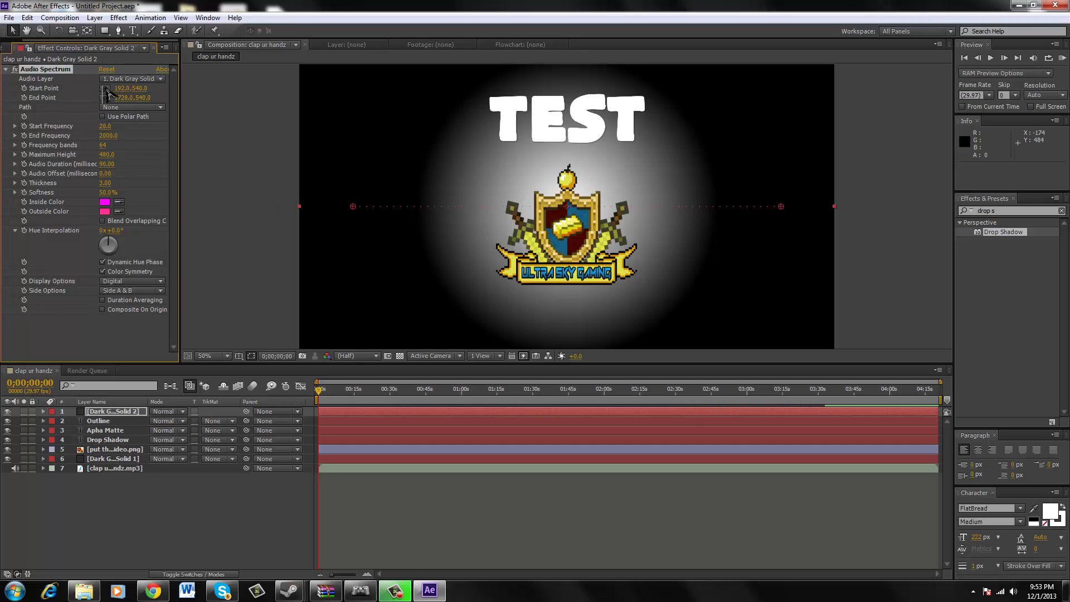
key("period")
key("period")
key("comma")
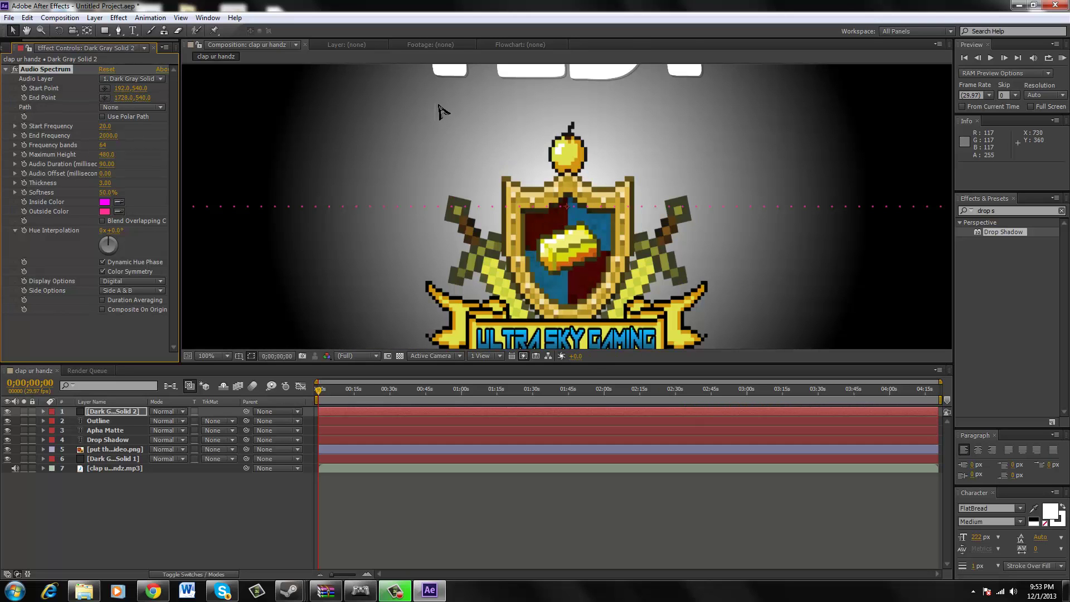
key("comma")
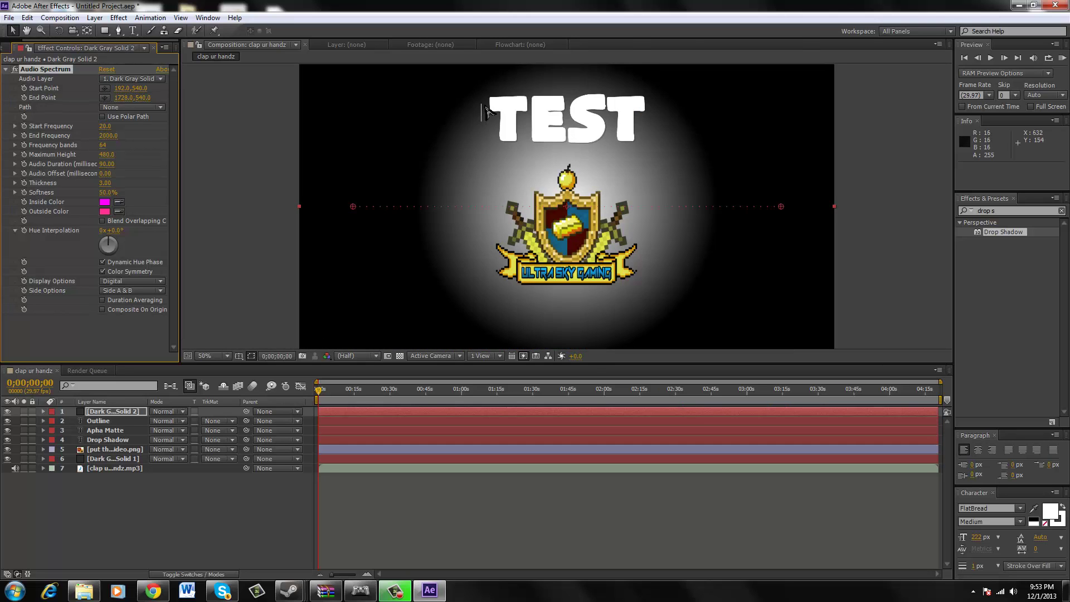
Place the Audio Spectrum's start point at the lower-left corner of the TEST title, and set its X value to 0.
left_click(104, 88)
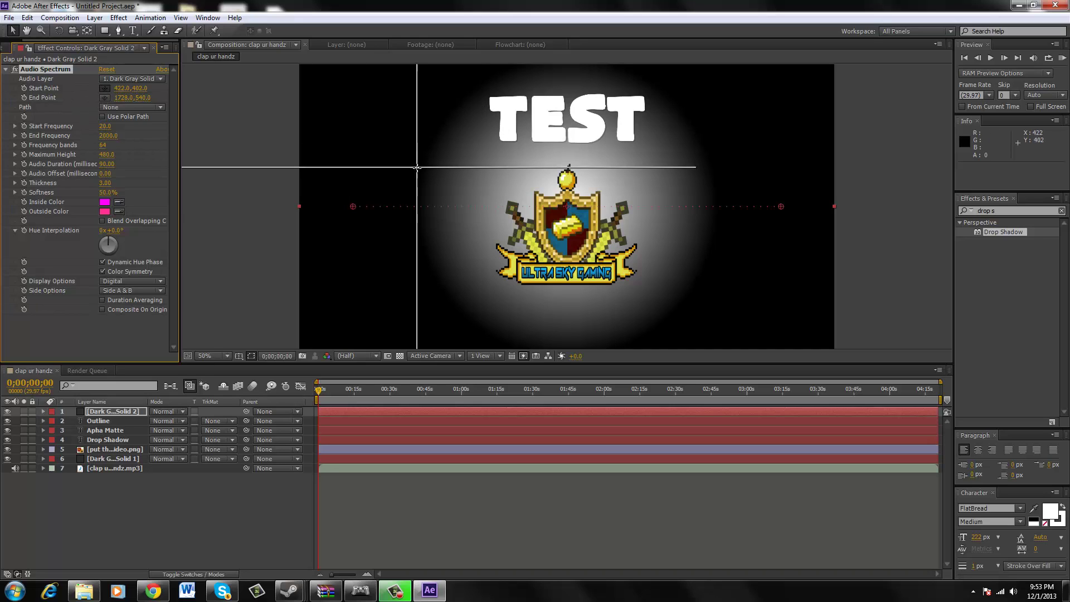
left_click(490, 139)
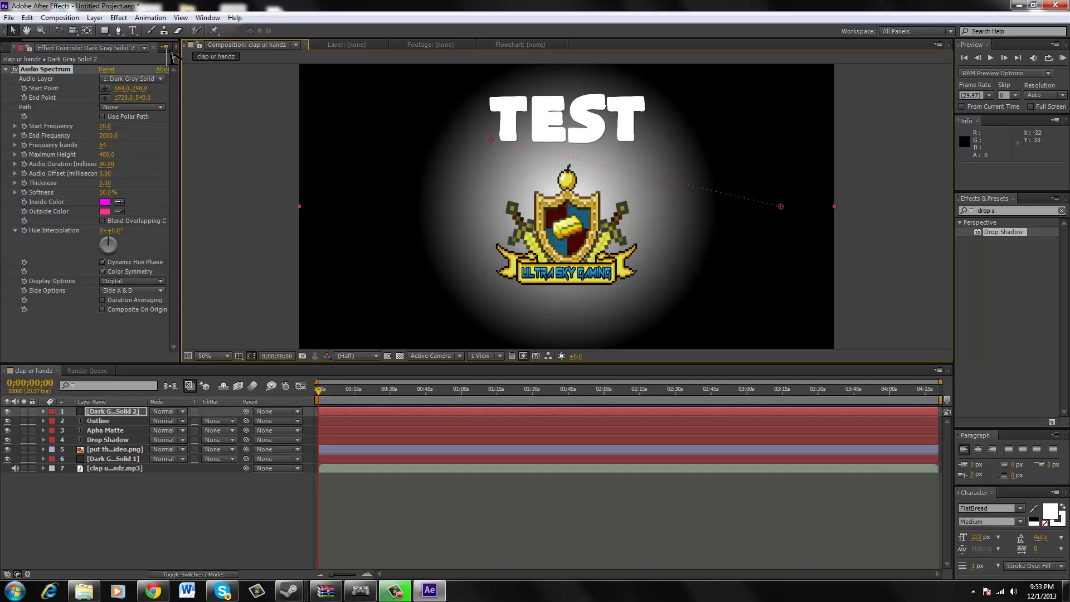
left_click(119, 89)
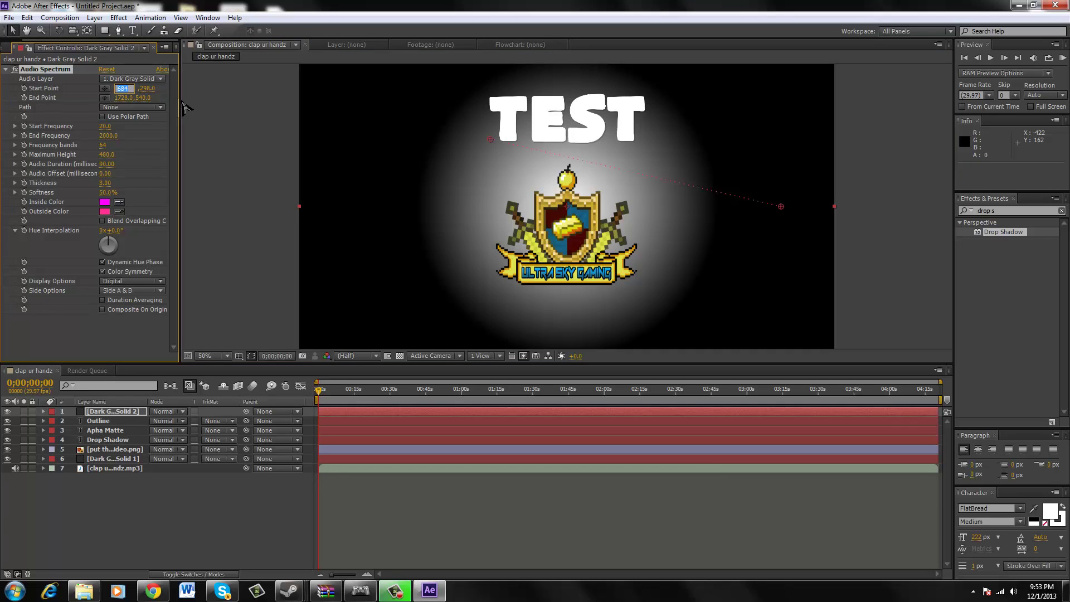
type("0")
key("Tab")
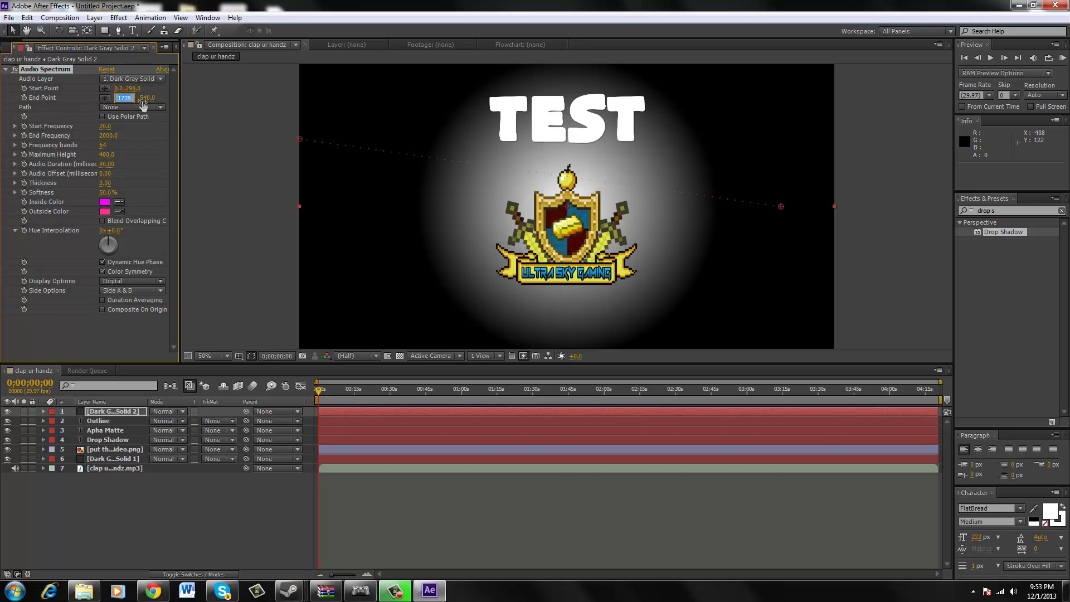
Set the Audio Spectrum's end point to 1920, 298.
type("1920")
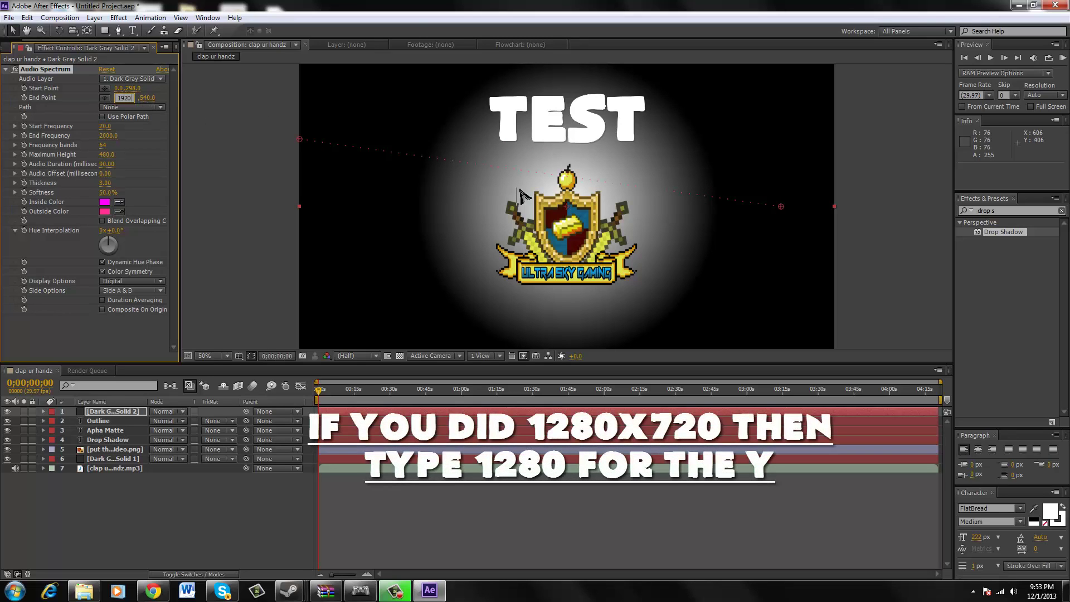
left_click(151, 96)
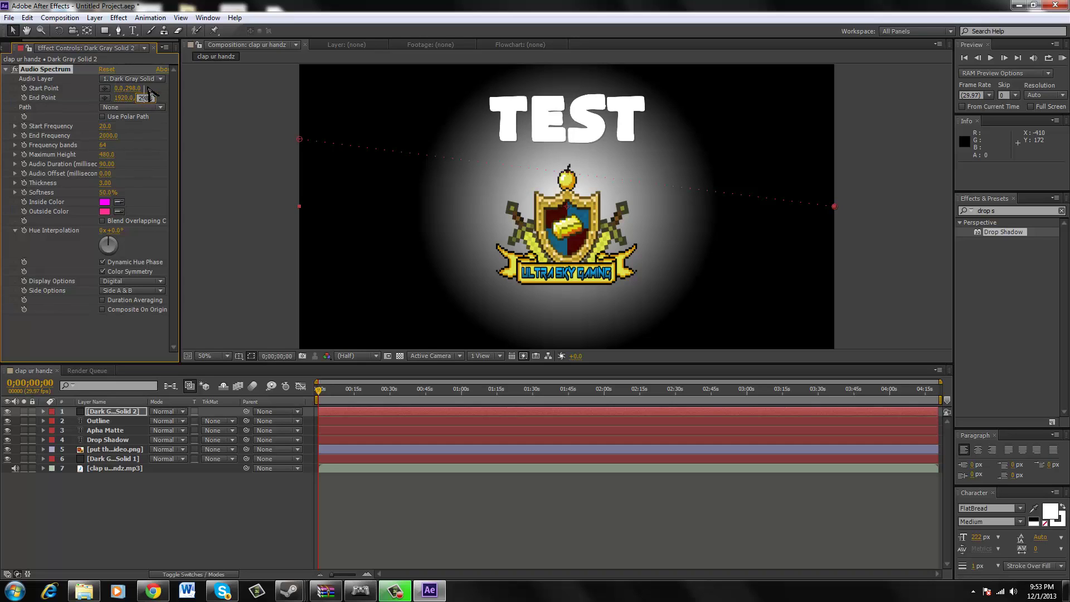
key("Return")
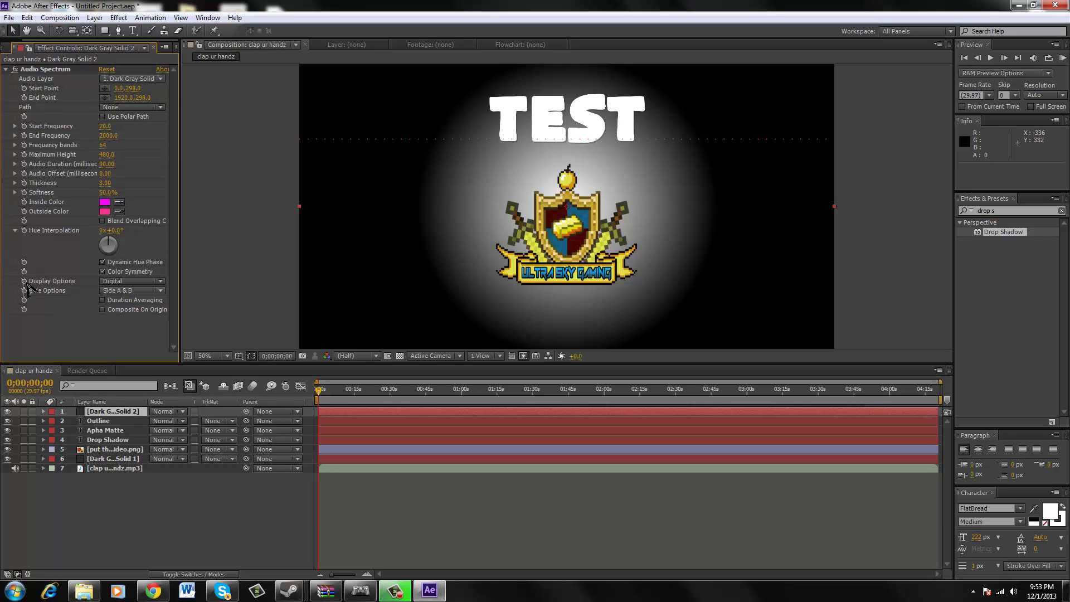
Limit the Audio Spectrum to Side A and choose clap ur handz.mp3 as its audio layer.
left_click(128, 290)
left_click(127, 304)
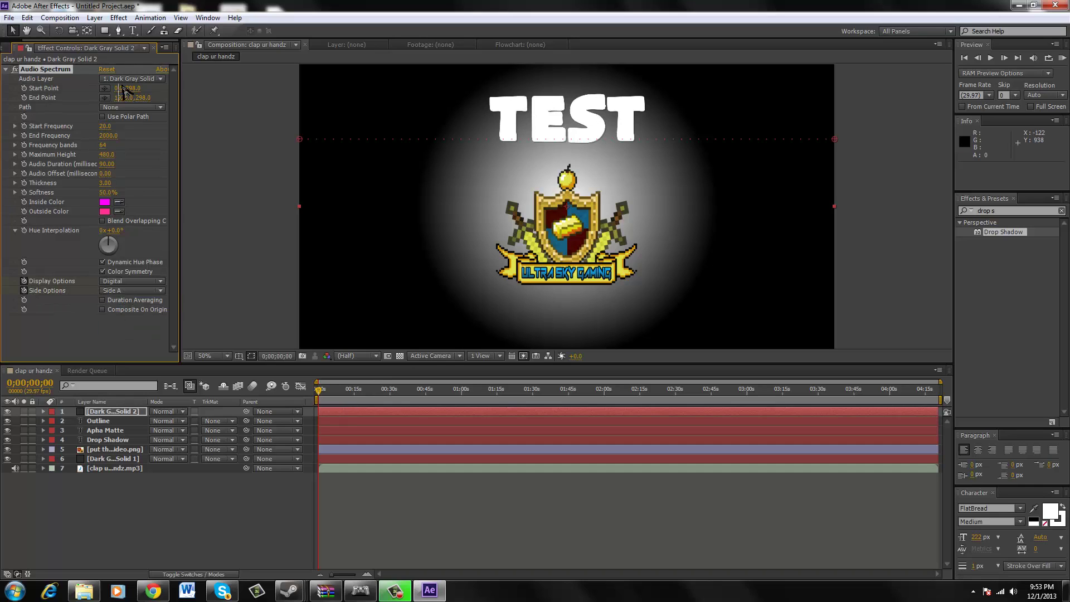
left_click(139, 79)
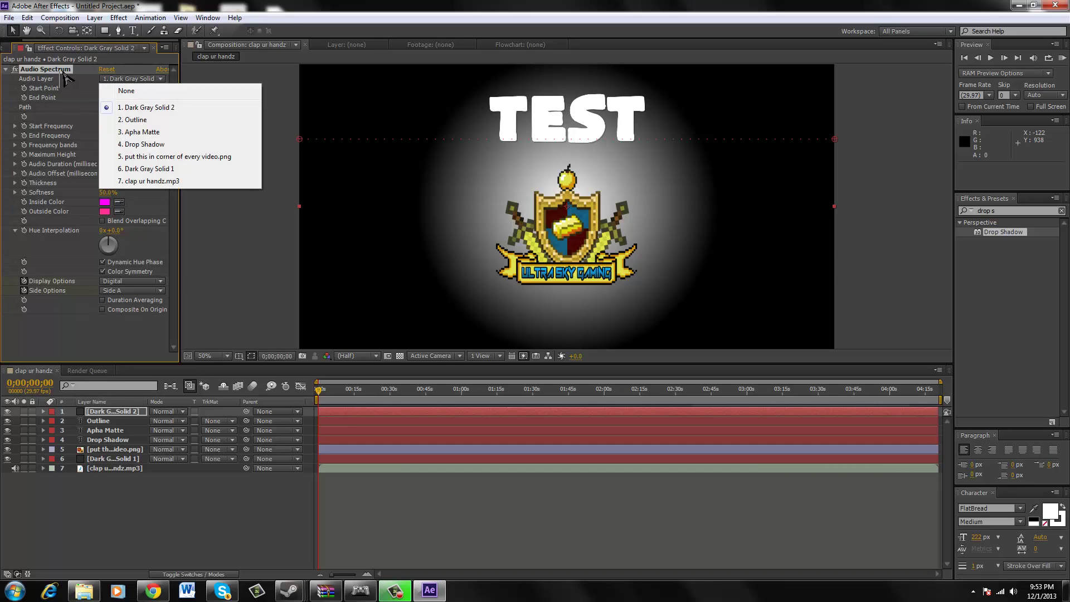
left_click(167, 180)
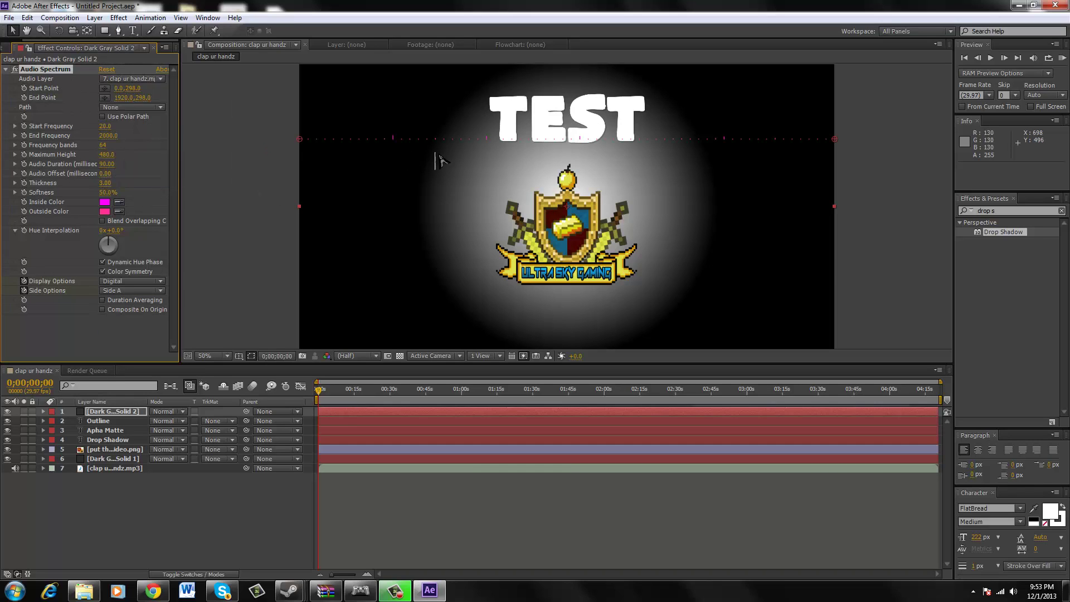
left_click_drag(319, 390, 602, 420)
left_click(381, 389)
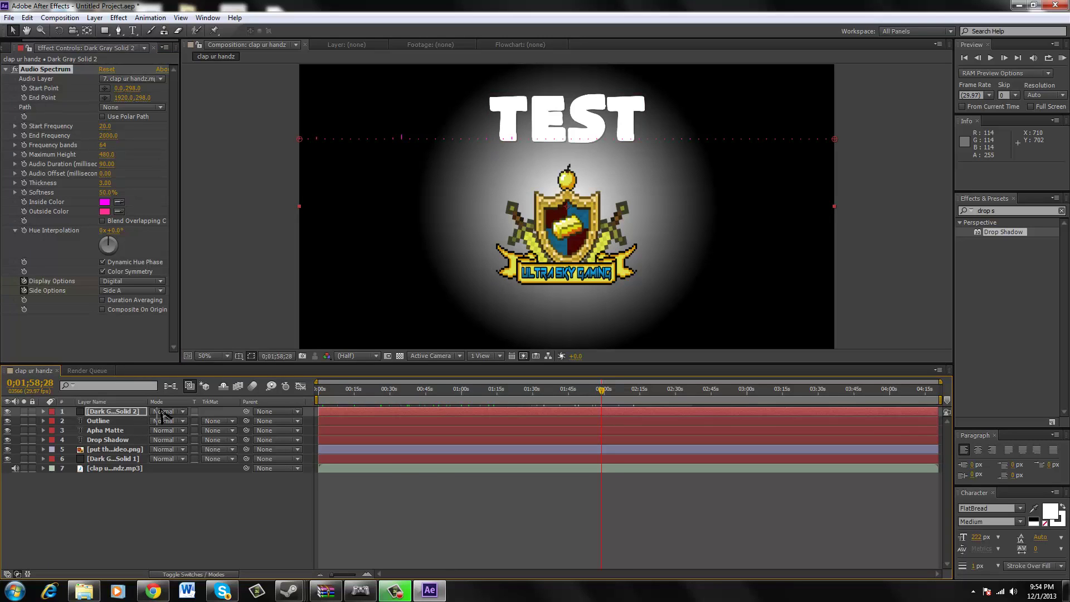
left_click_drag(601, 389, 197, 388)
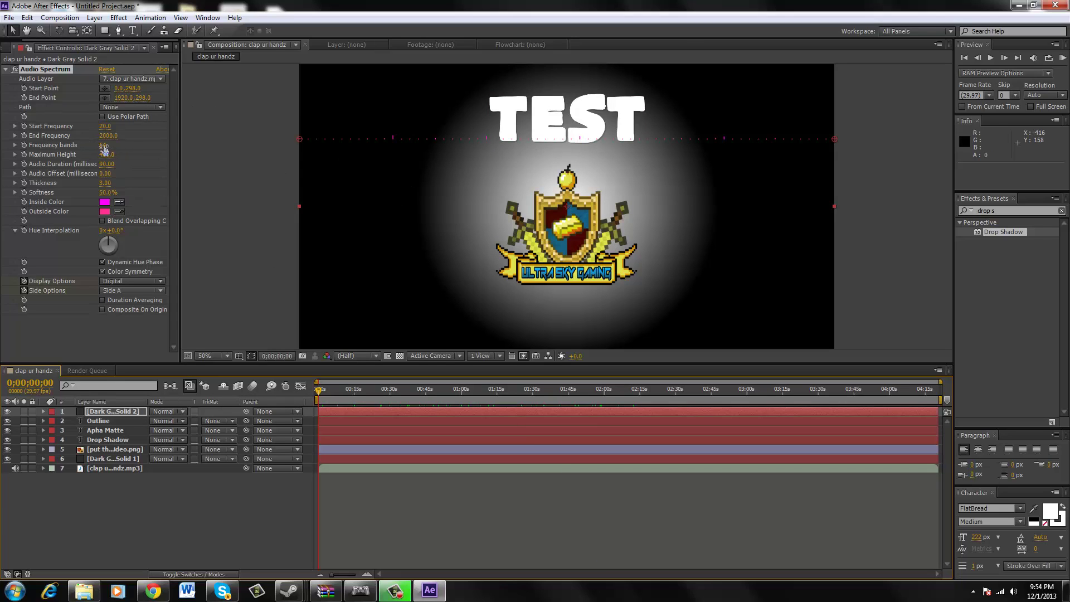
Set the Audio Spectrum's frequency bands to 271 and its maximum height to 6960.
left_click_drag(175, 151, 443, 165)
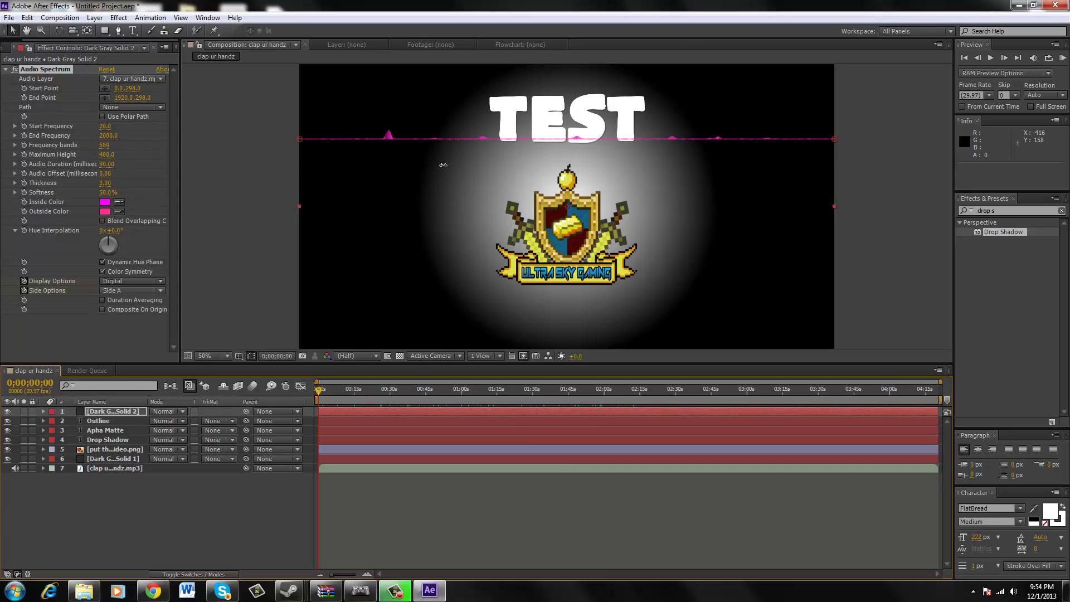
left_click_drag(200, 162, 199, 169)
left_click_drag(436, 165, 253, 171)
left_click_drag(172, 164, 217, 167)
left_click_drag(242, 170, 242, 170)
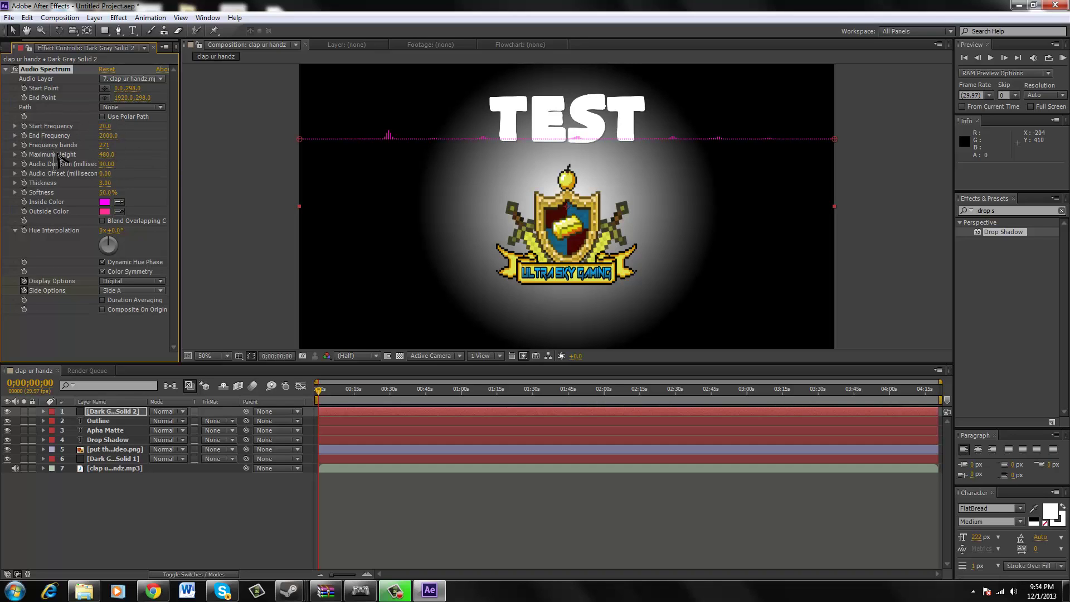
left_click_drag(107, 154, 698, 193)
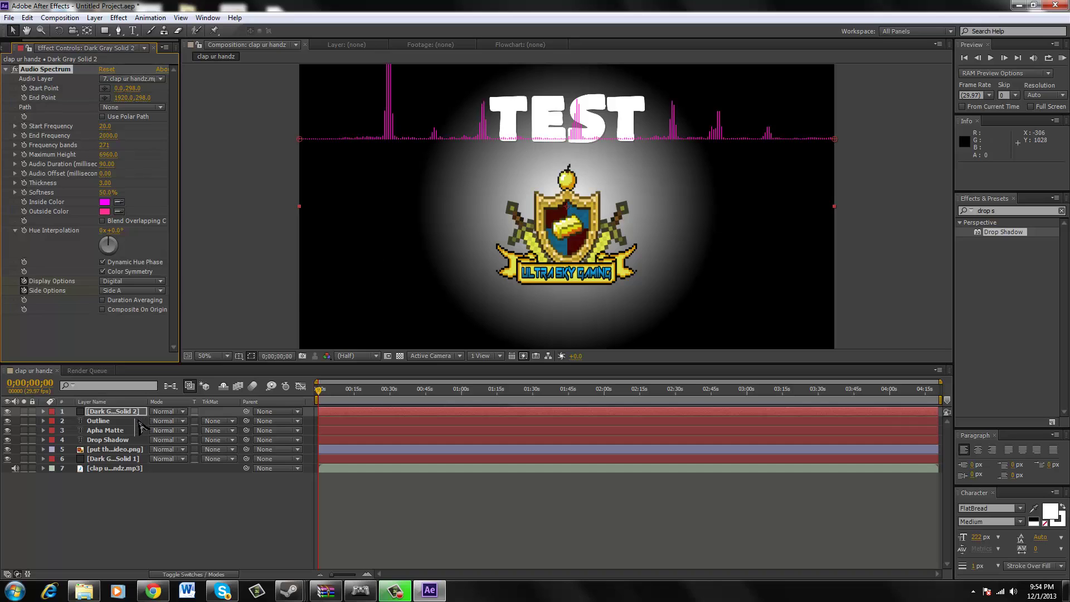
Move Dark Gray Solid 2 directly below the Apha Matte text layer and set its track matte to Alpha Matte "Apha Matte".
left_click_drag(84, 413, 81, 438)
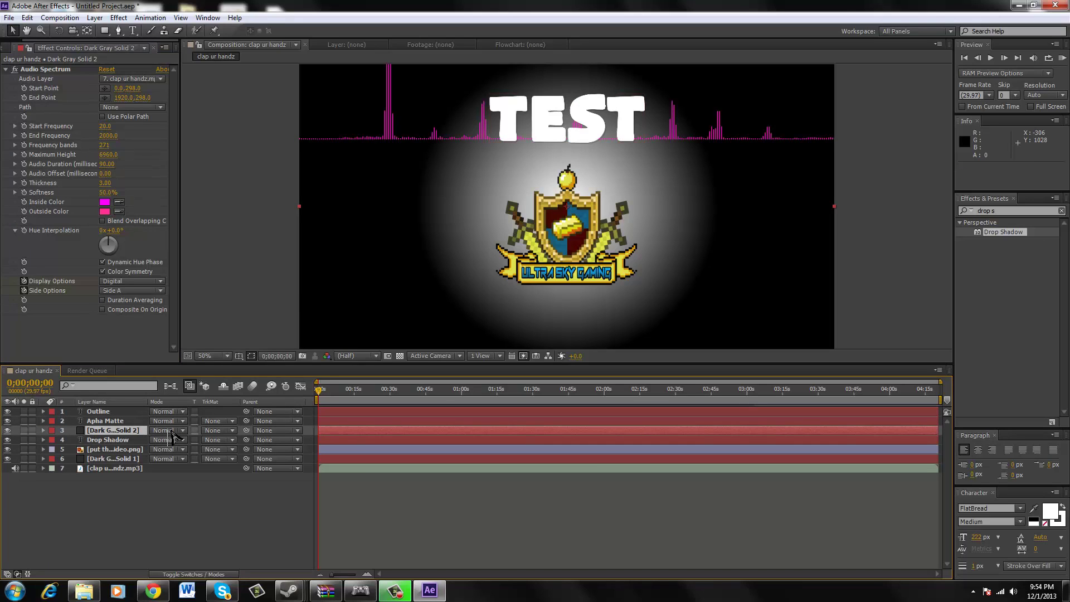
left_click(218, 430)
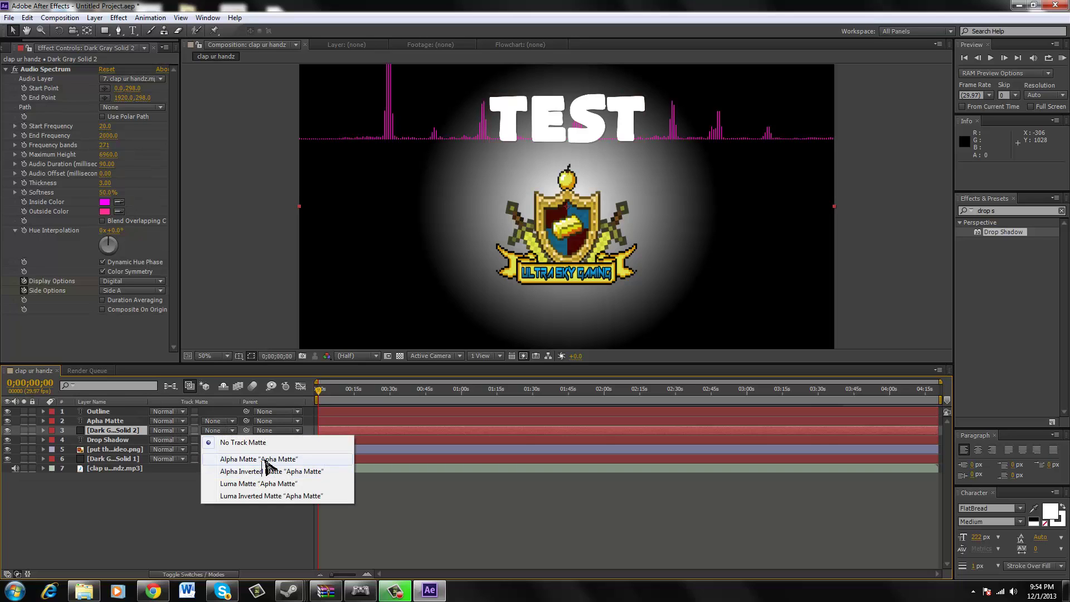
left_click(266, 459)
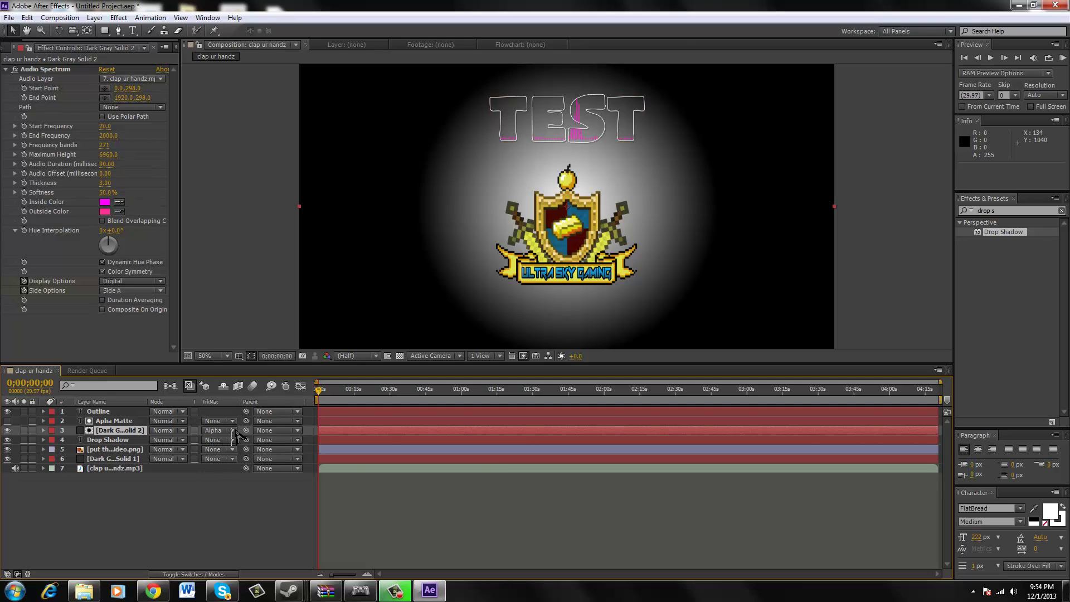
left_click(214, 431)
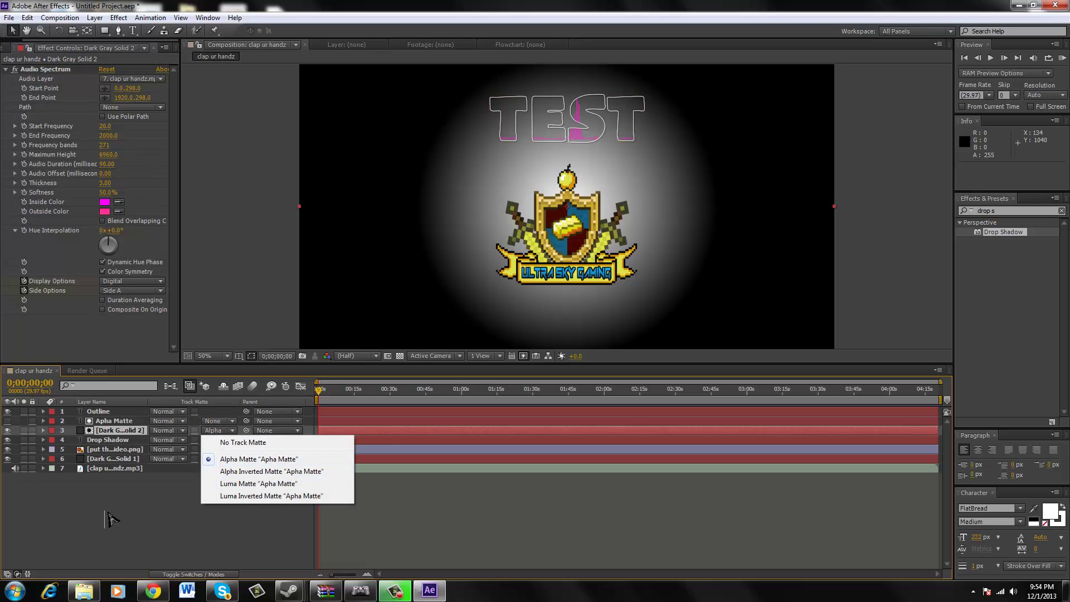
left_click(279, 459)
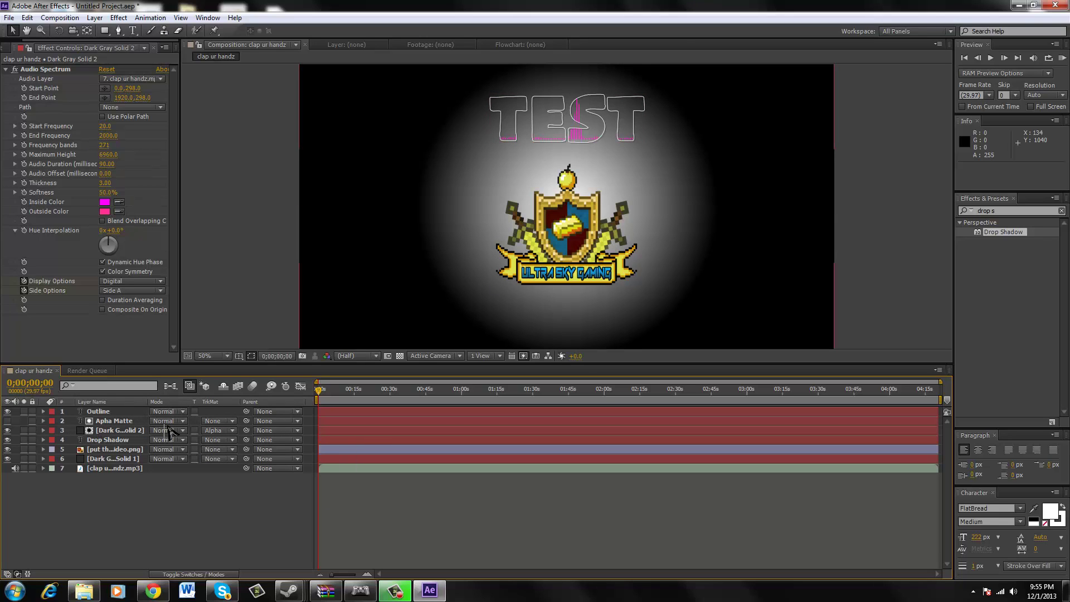
left_click(114, 422)
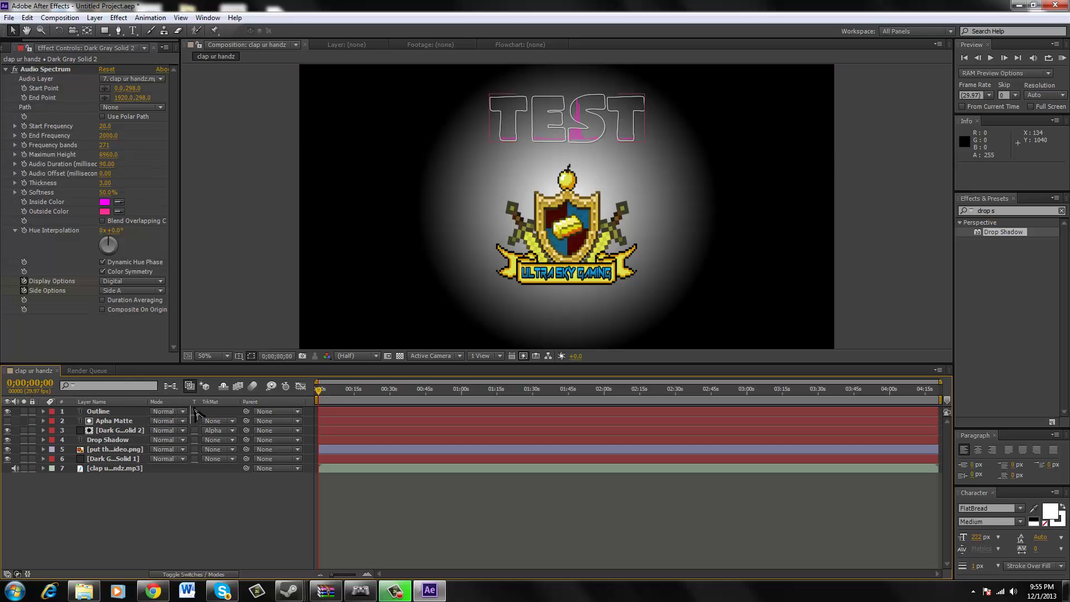
key("F4")
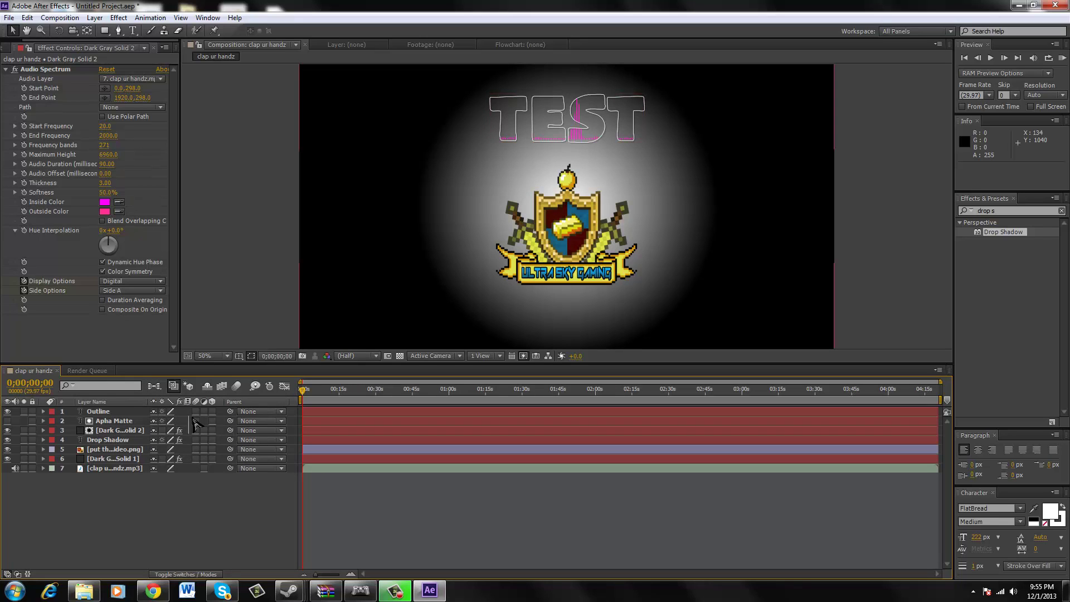
key("F4")
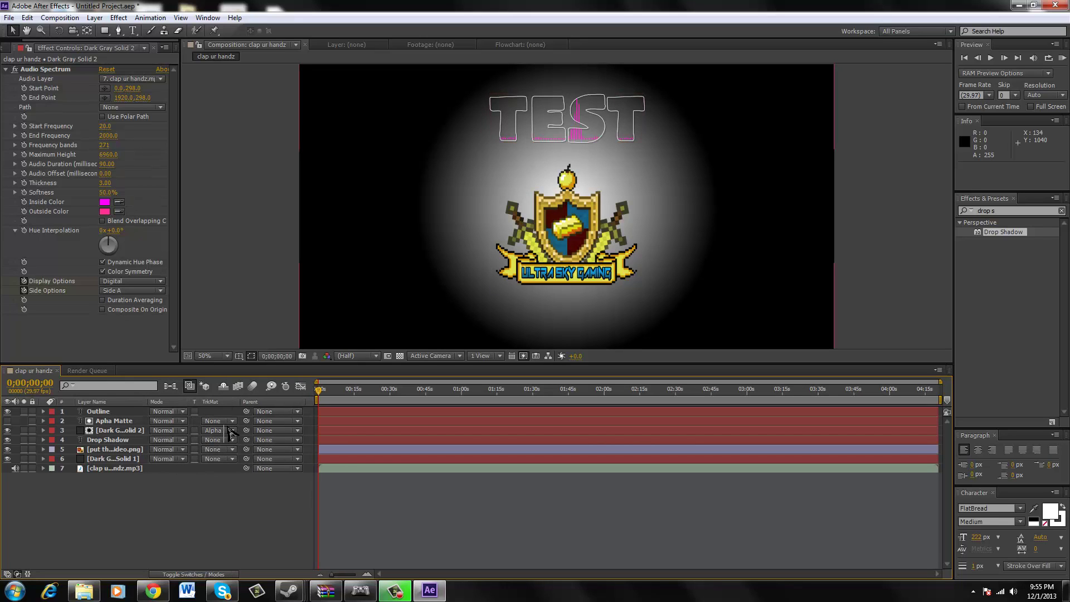
scroll(577, 122, "up", 1)
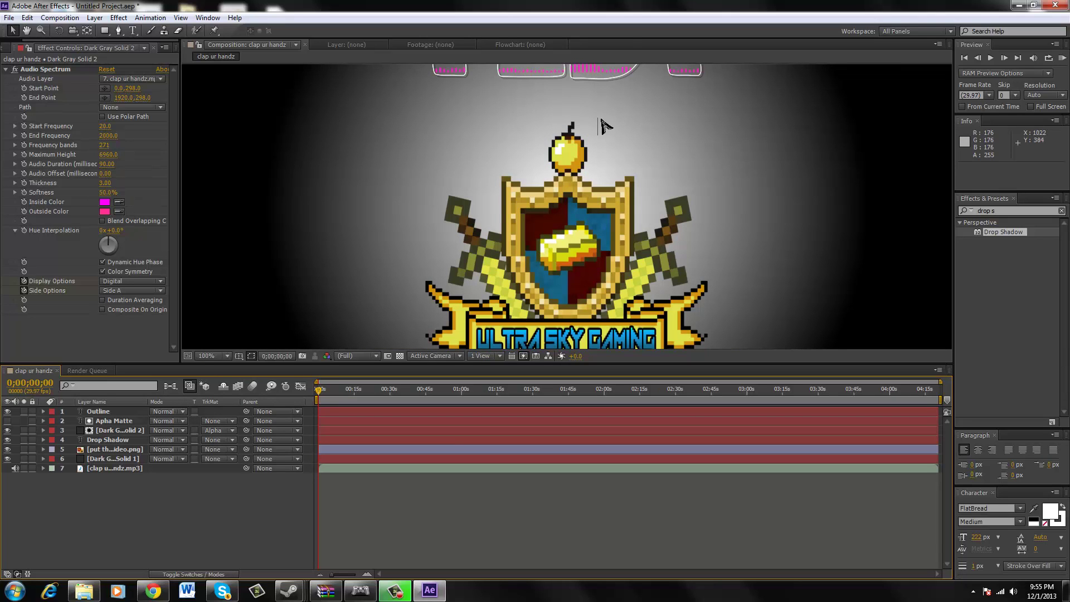
mouse_move(601, 119)
left_mouse_down()
mouse_move(602, 142)
mouse_move(607, 128)
left_mouse_up()
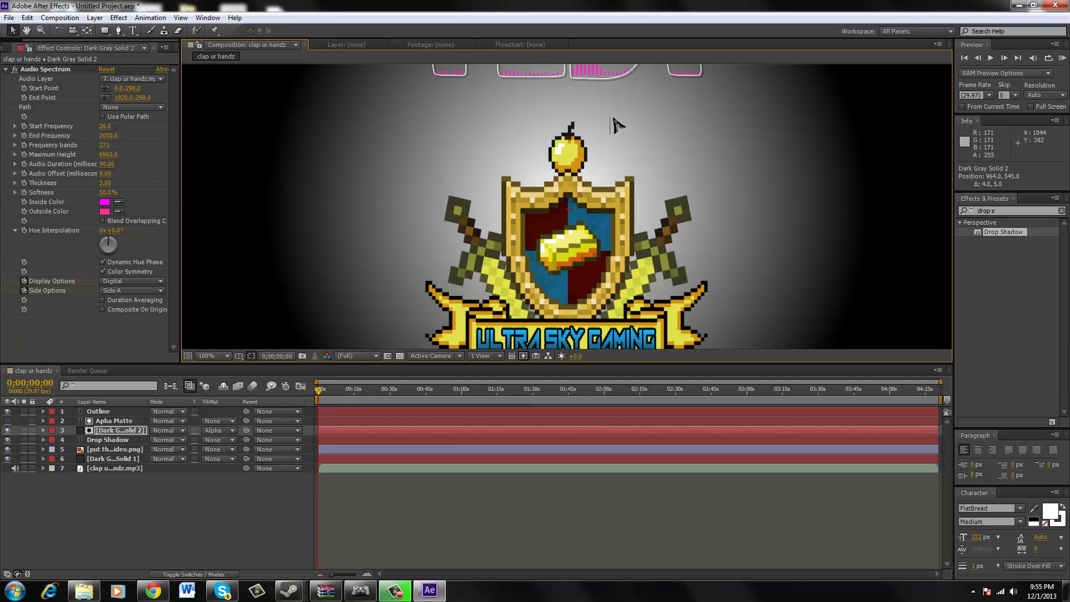
key("ctrl+z")
scroll(548, 99, "down", 1)
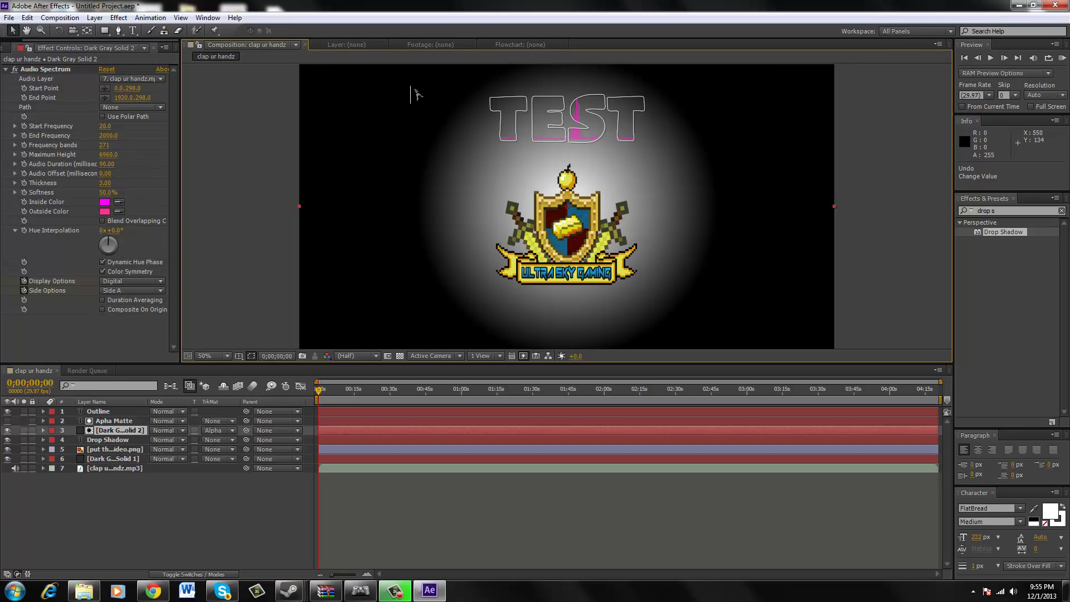
Lower the spectrum line to the bottom edge of the TEST title with start point 0, 305 and end point 1920, 305.
scroll(554, 104, "up", 1)
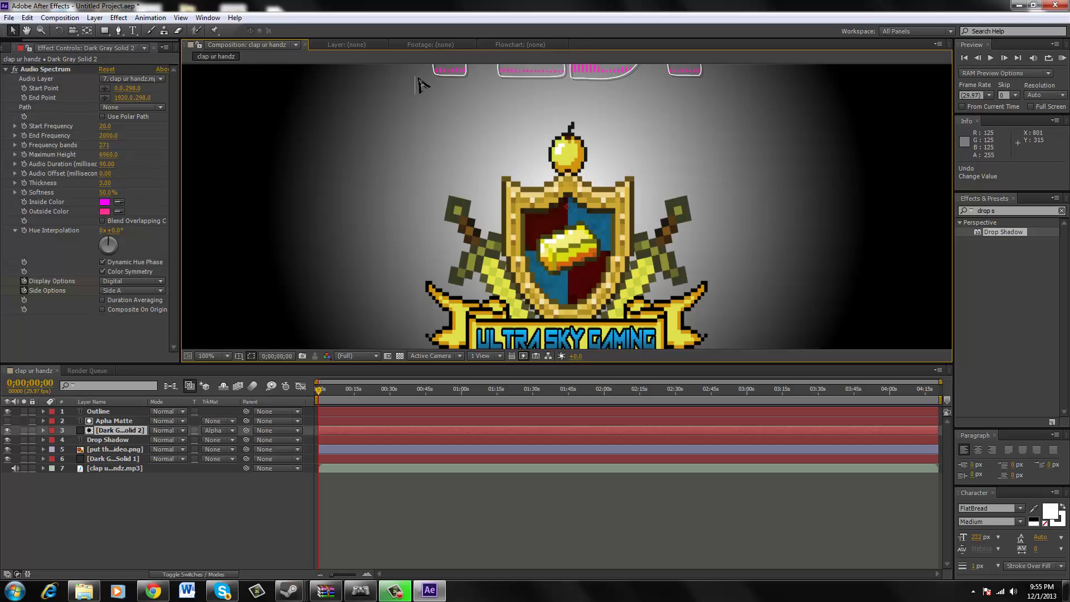
left_click(104, 88)
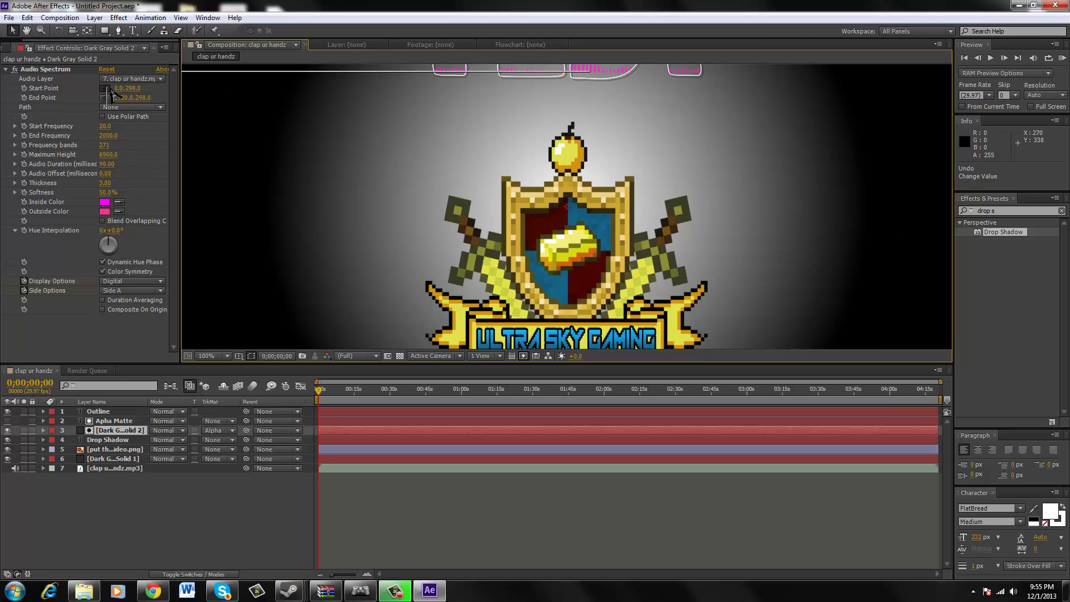
left_click(433, 76)
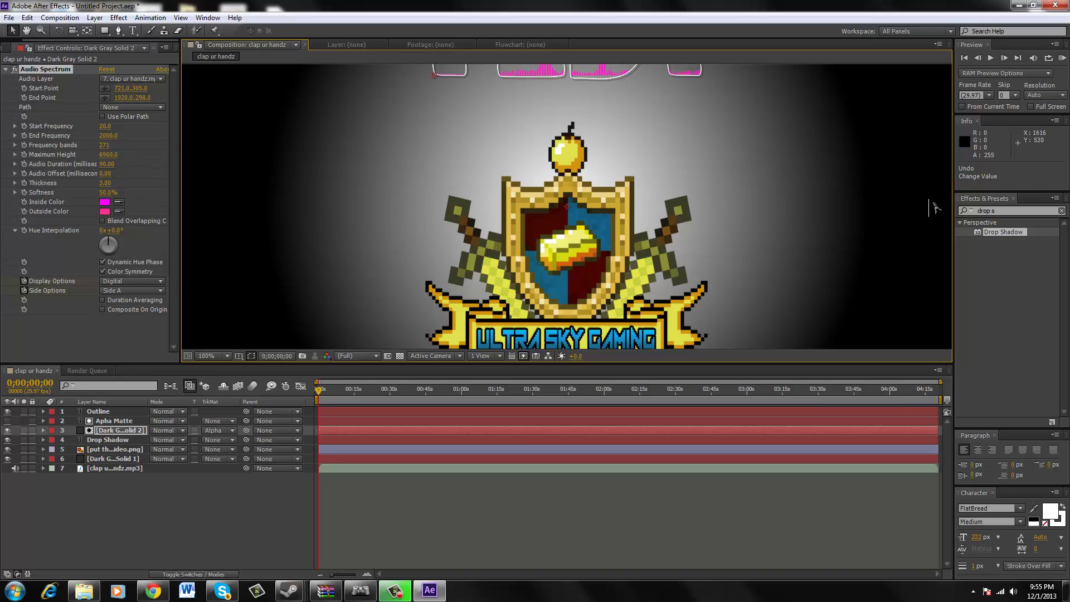
left_click(123, 88)
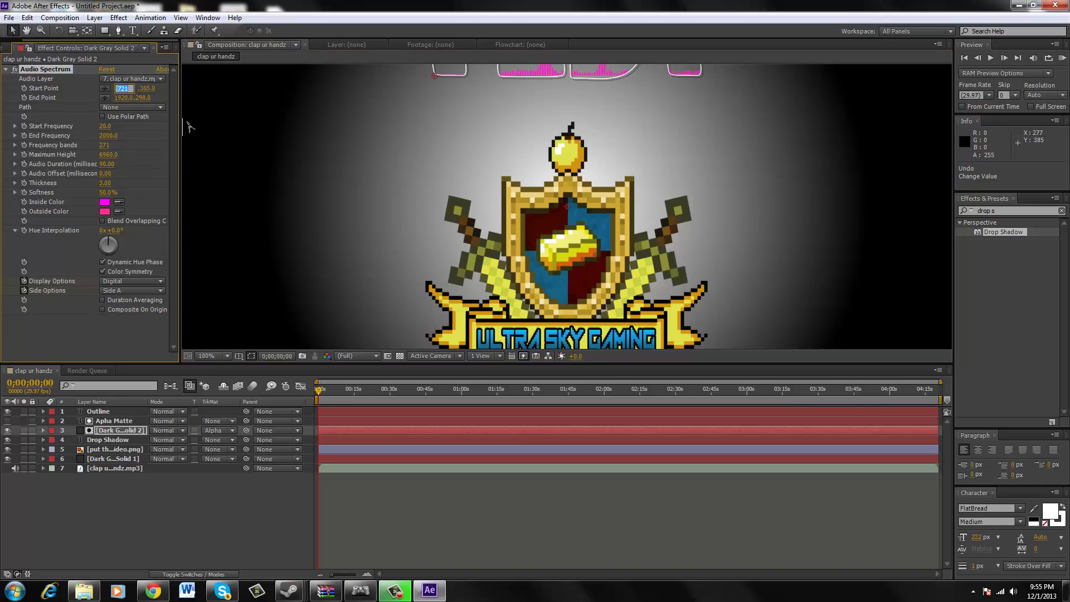
type("0")
key("Tab")
key("Tab")
key("Tab")
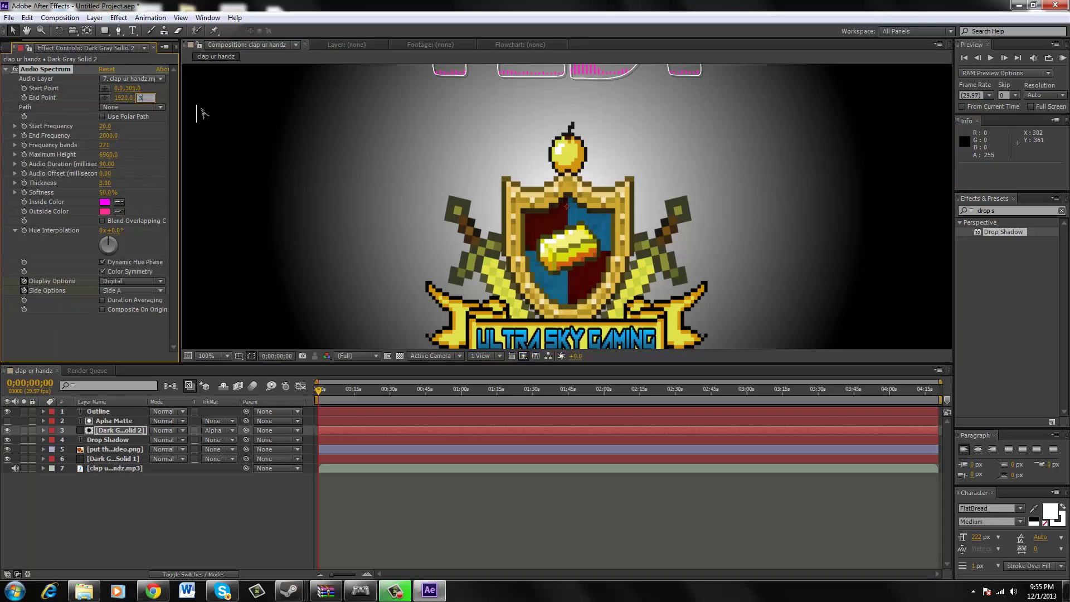
left_click(159, 116)
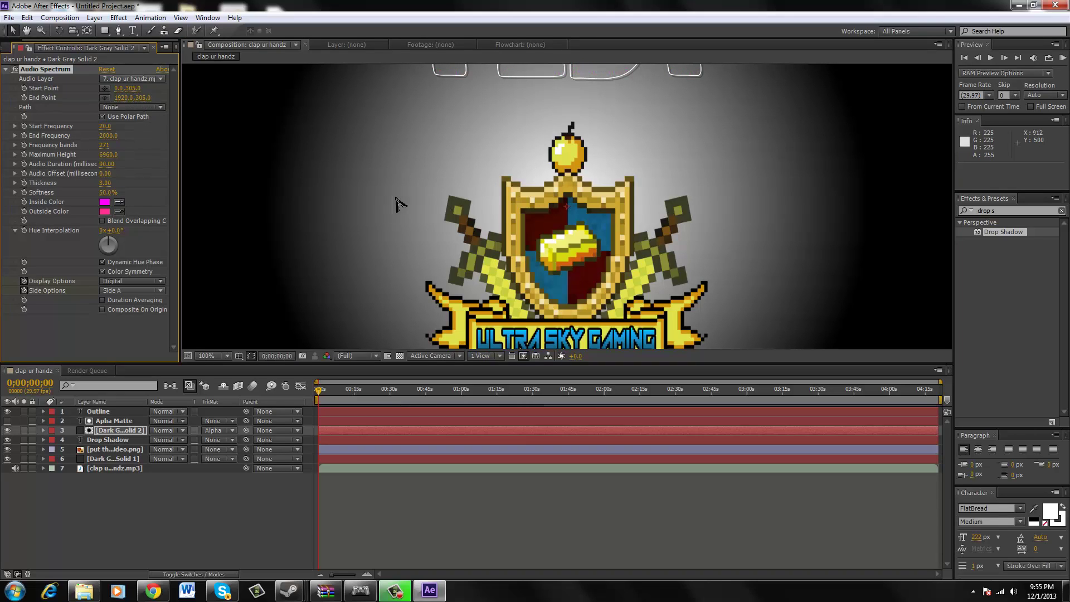
left_click(384, 400)
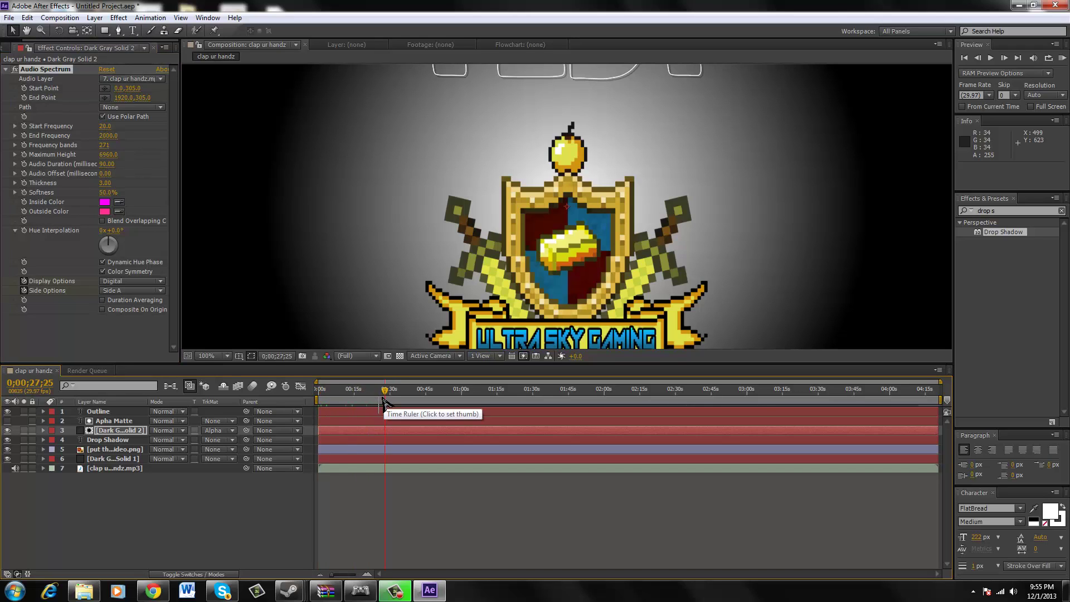
key("Home")
left_click(104, 115)
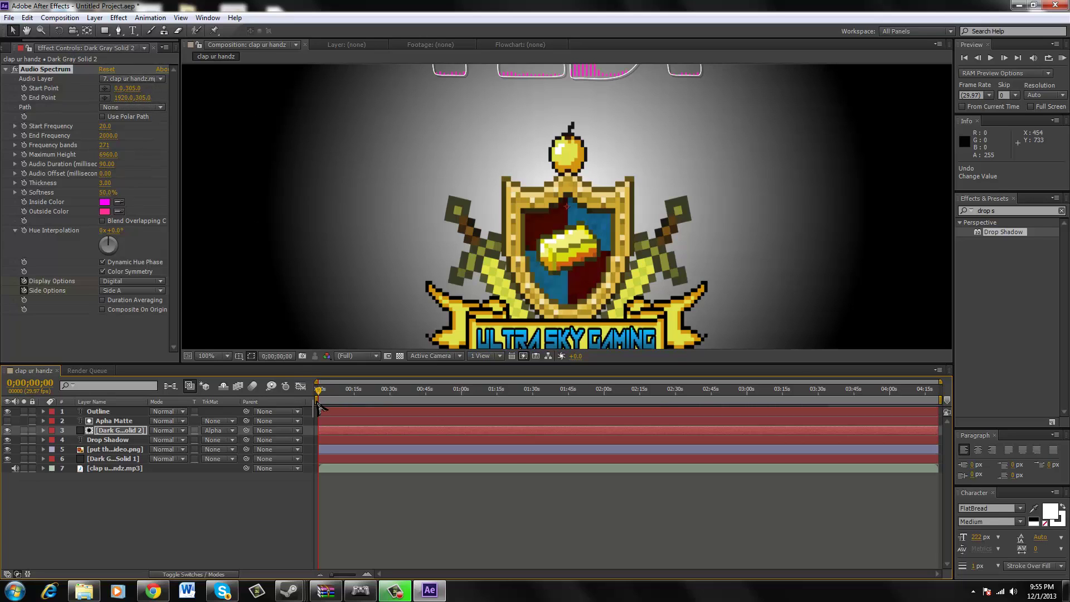
left_click_drag(322, 392, 290, 393)
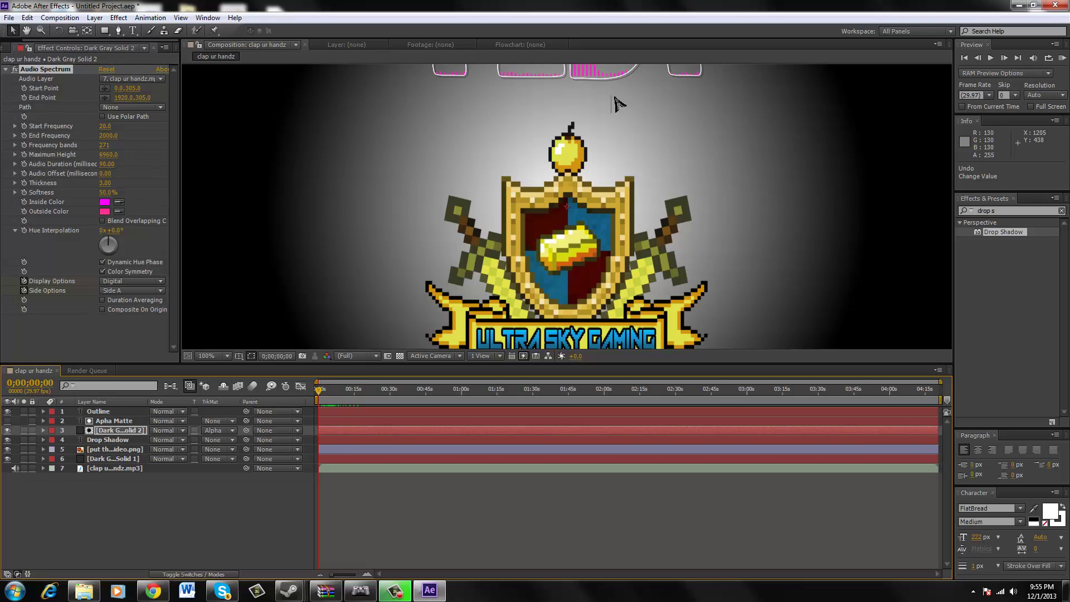
Check the spectrum inside the TEST title at about 0;00;33 and set the Audio Spectrum's maximum height to 11690.
scroll(532, 174, "down", 2)
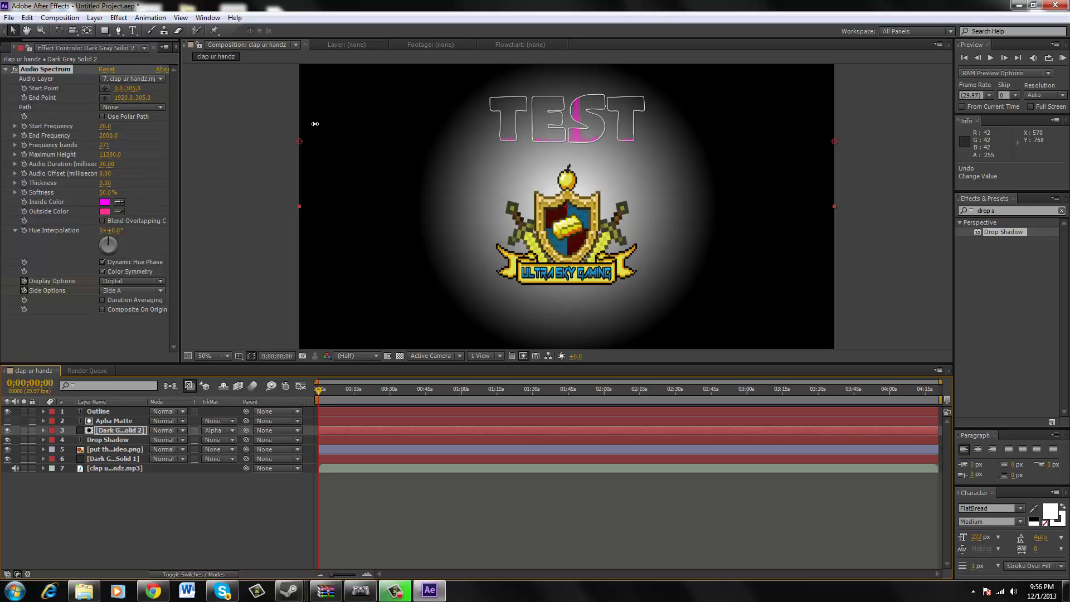
left_click_drag(315, 123, 319, 123)
left_click_drag(319, 393, 396, 396)
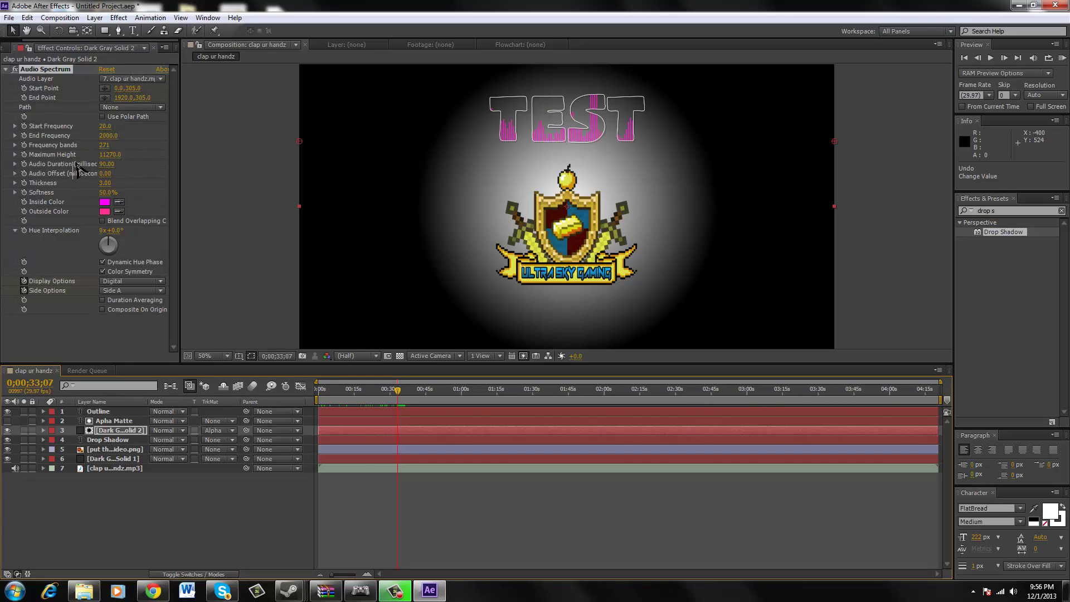
left_click(136, 154)
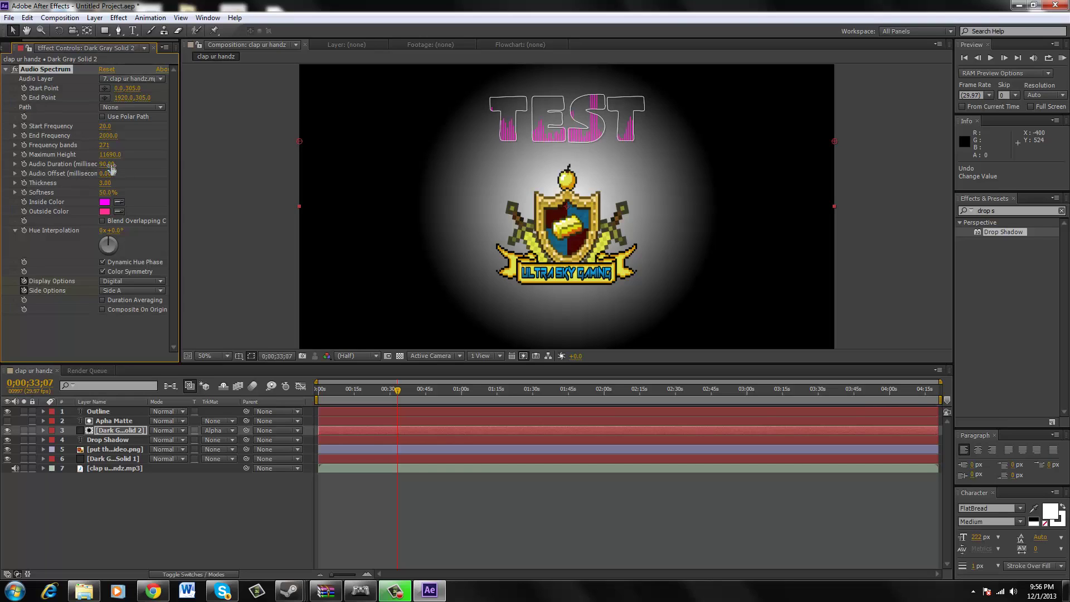
Set the Audio Spectrum's audio duration to 210 milliseconds and its audio offset to -210 milliseconds.
left_click_drag(116, 165, 130, 167)
left_click_drag(115, 170, 117, 170)
left_click(105, 174)
left_click(140, 183)
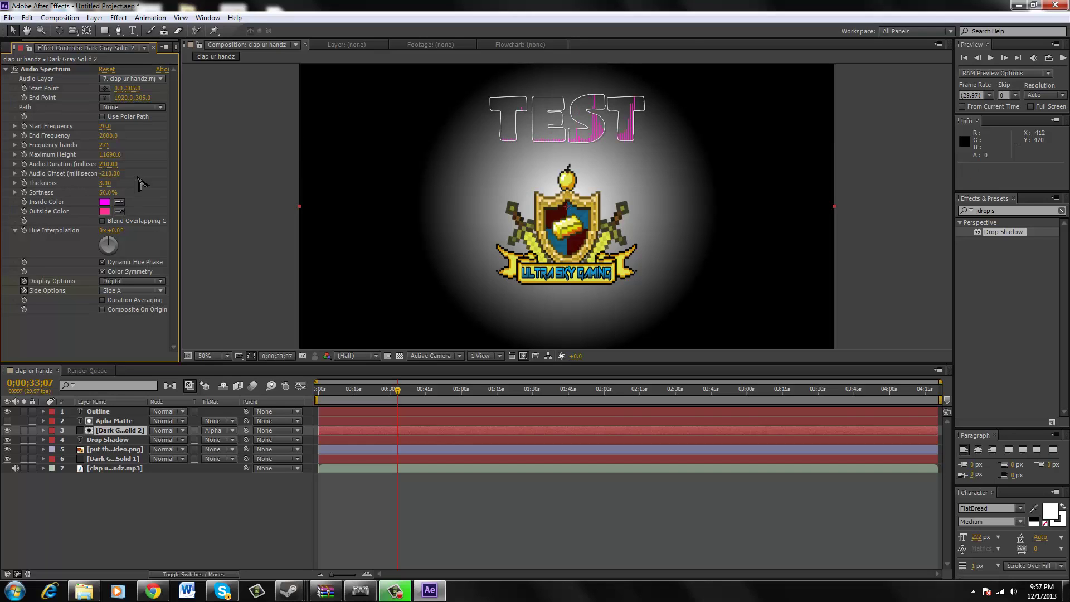
Preview the spectrum from about 0;00;55 and set the Audio Spectrum's thickness to 6.10.
left_click_drag(395, 390, 450, 401)
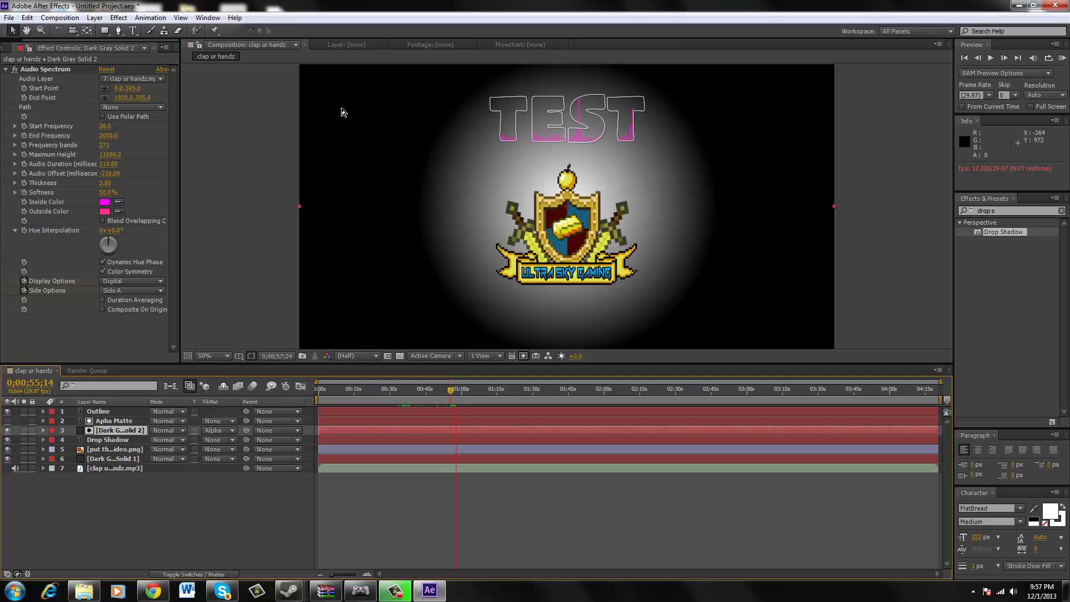
key("space")
mouse_move(105, 183)
left_mouse_down()
mouse_move(124, 183)
mouse_move(101, 184)
left_mouse_up()
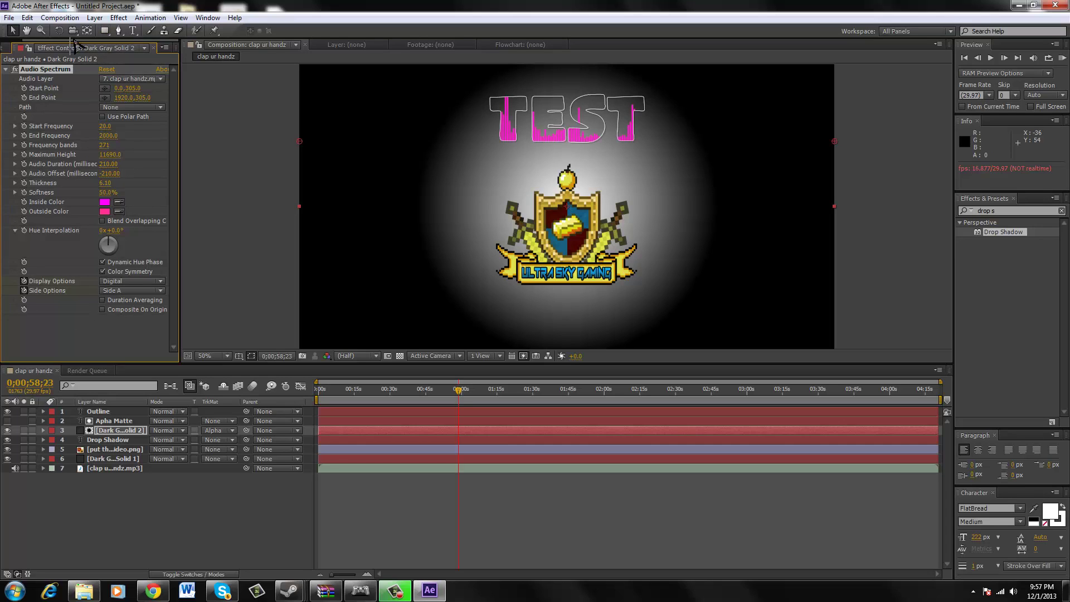
Add a Ramp effect to Dark Gray Solid 2 and set its start color to bright green.
right_click(73, 336)
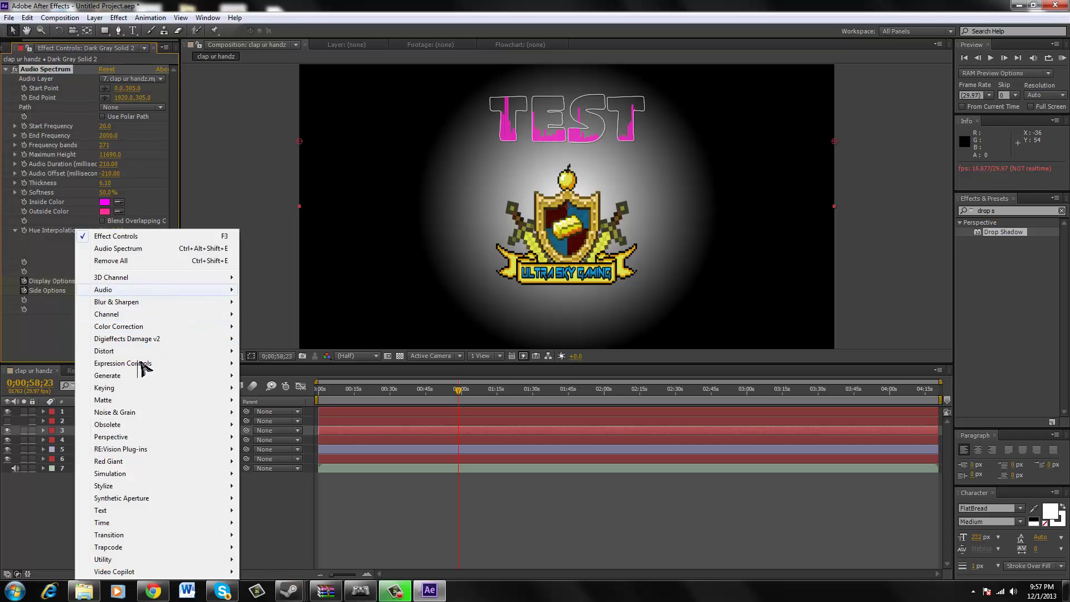
mouse_move(128, 374)
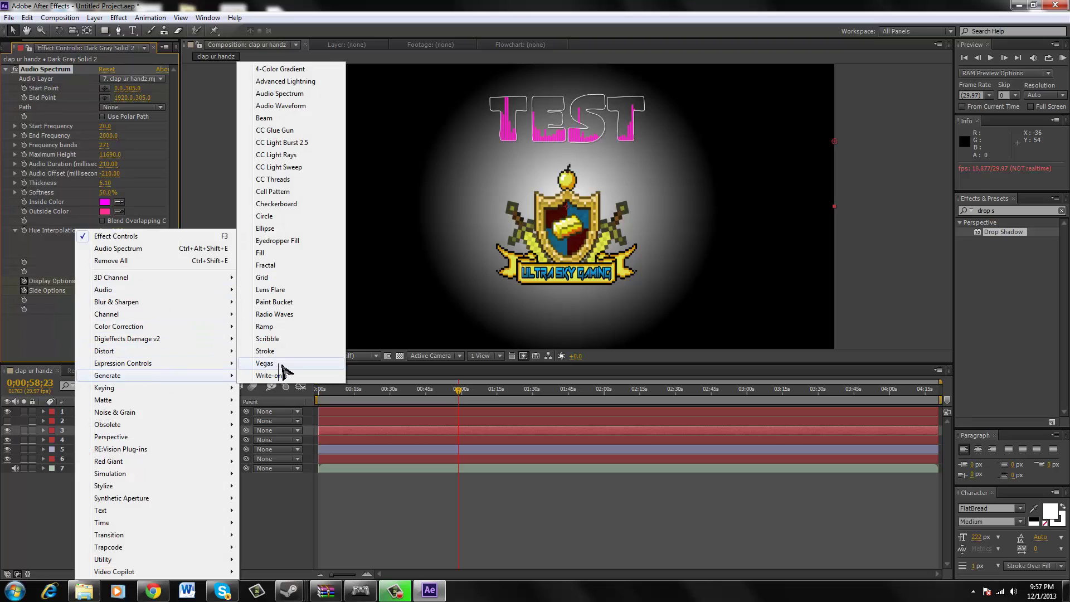
left_click(288, 328)
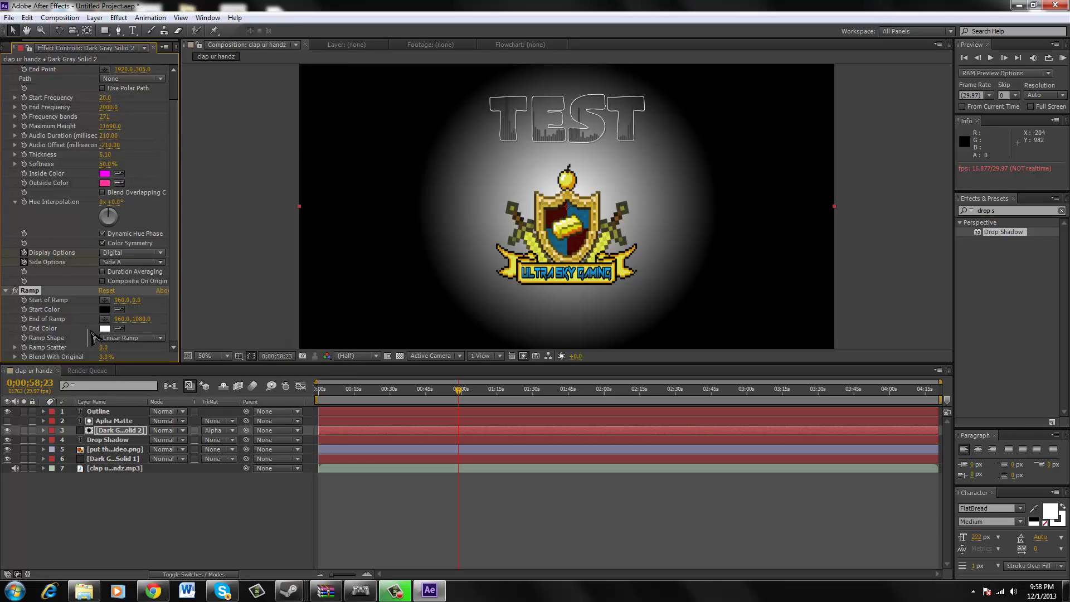
left_click(104, 310)
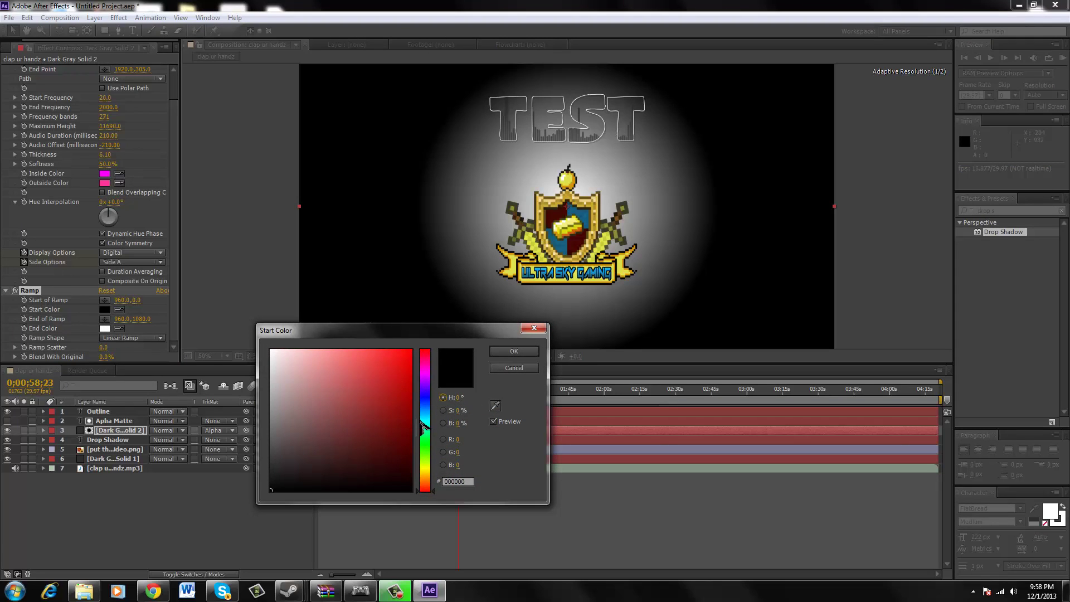
left_click_drag(422, 432, 411, 349)
left_click(513, 351)
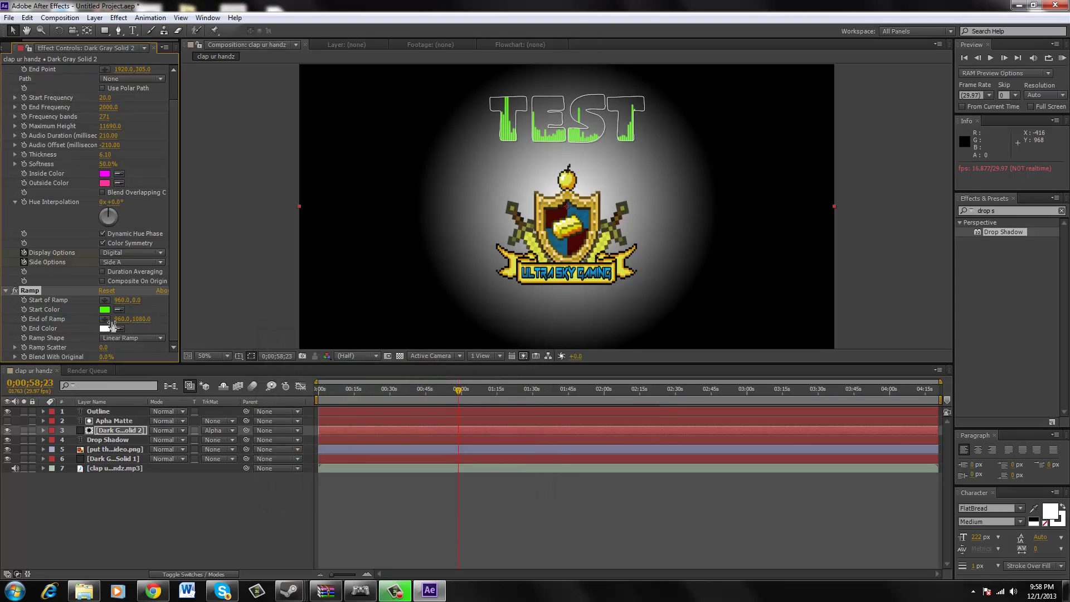
Try dark blue (19006C) and red (FF0000) as the Ramp's end color.
left_click(104, 328)
mouse_move(430, 407)
left_mouse_down()
mouse_move(410, 350)
mouse_move(411, 431)
left_mouse_up()
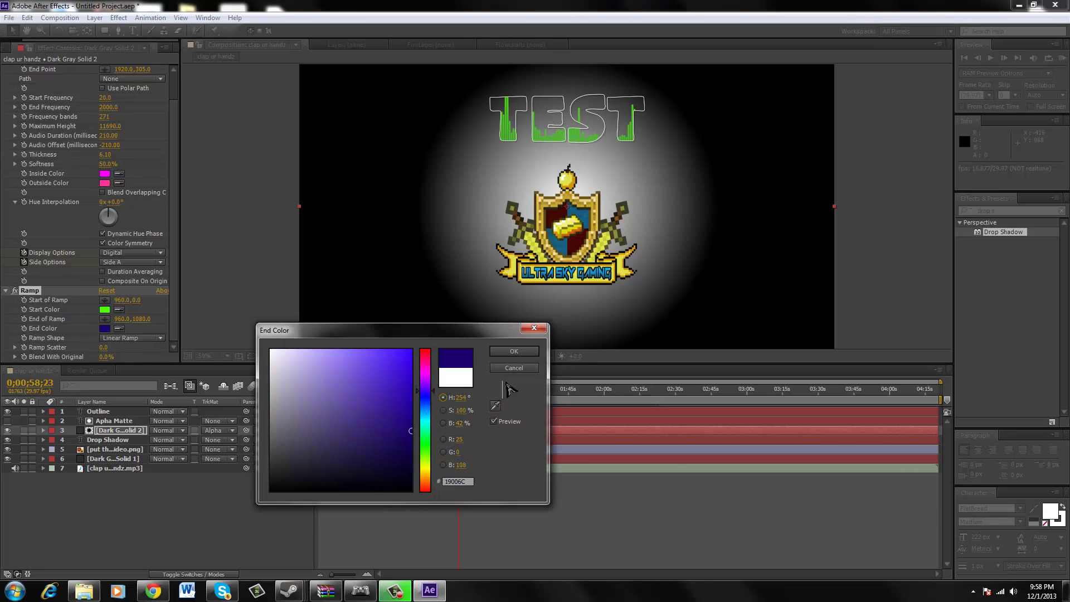
left_click(513, 351)
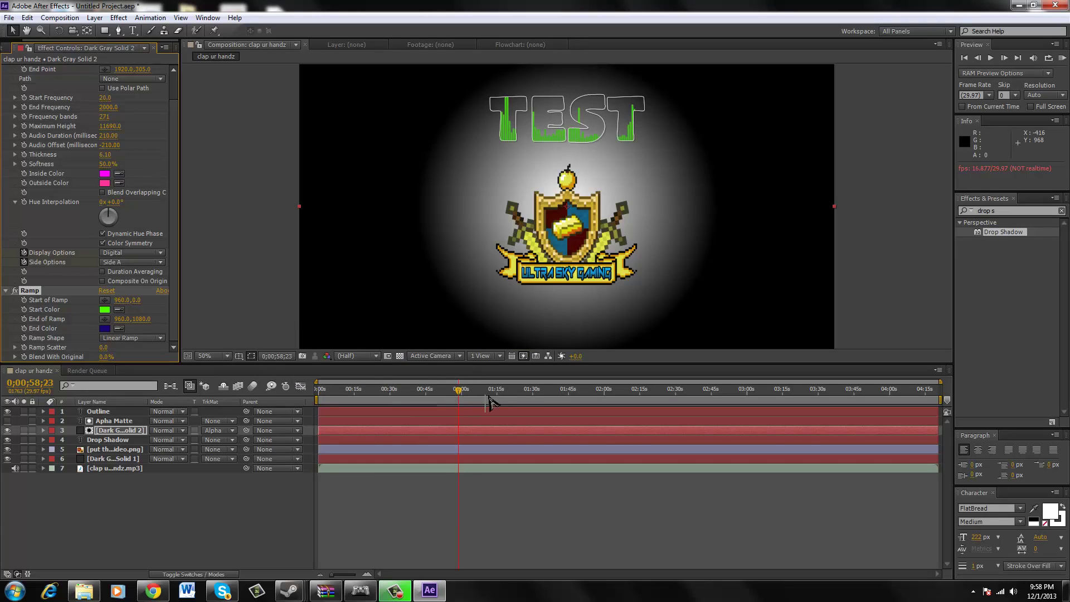
mouse_move(459, 392)
left_mouse_down()
mouse_move(687, 402)
mouse_move(466, 406)
mouse_move(462, 393)
left_mouse_up()
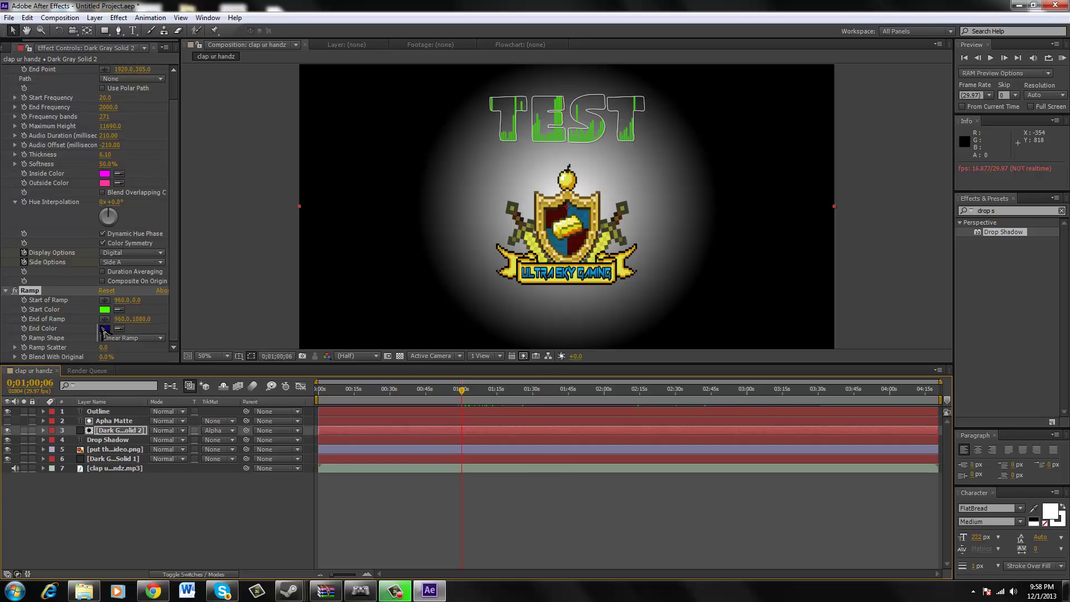
left_click(102, 329)
mouse_move(424, 402)
left_mouse_down()
mouse_move(415, 496)
mouse_move(456, 320)
left_mouse_up()
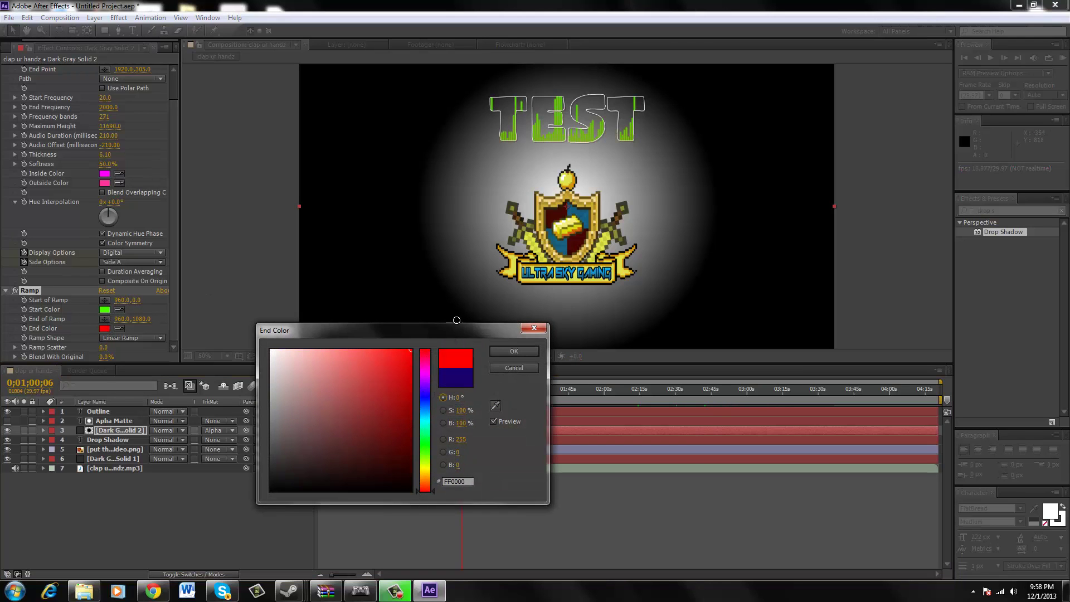
left_click(512, 351)
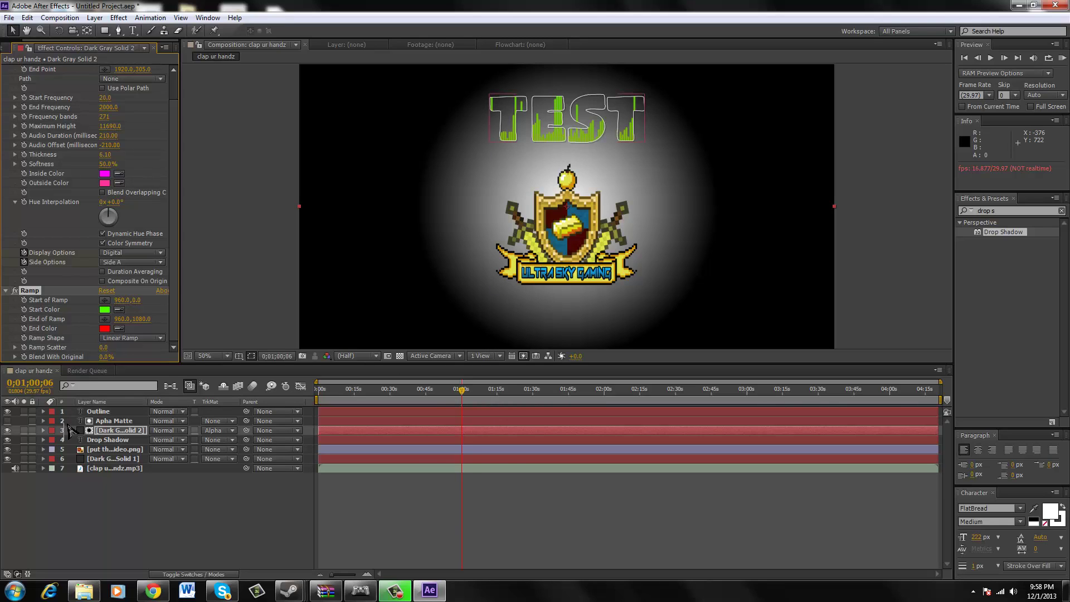
Remove the track matte from Dark Gray Solid 2 to view the whole spectrum, and restore Alpha Matte "Apha Matte".
left_click(219, 430)
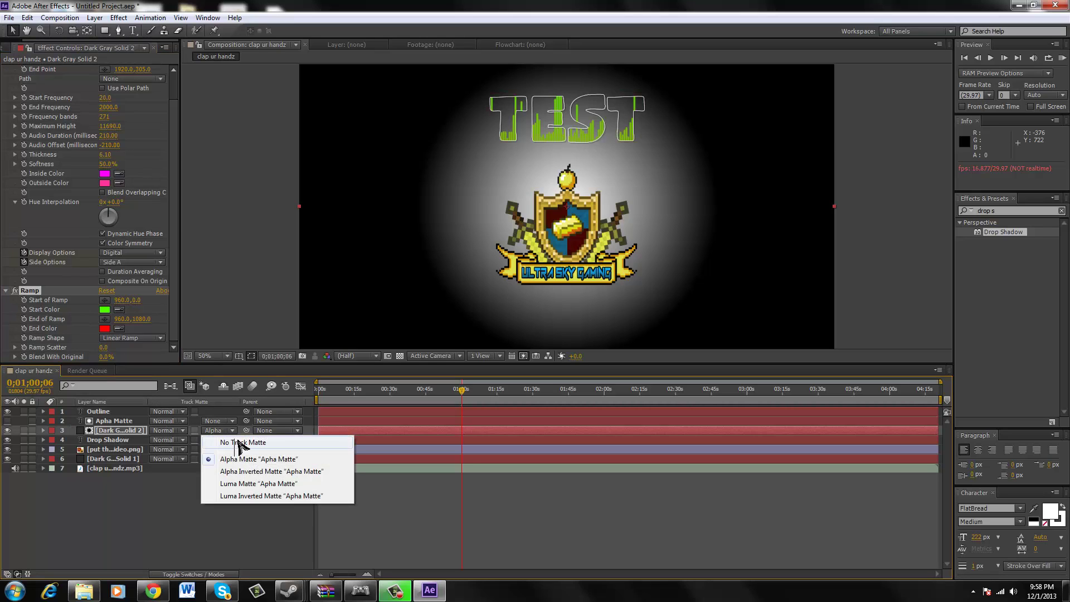
left_click(241, 440)
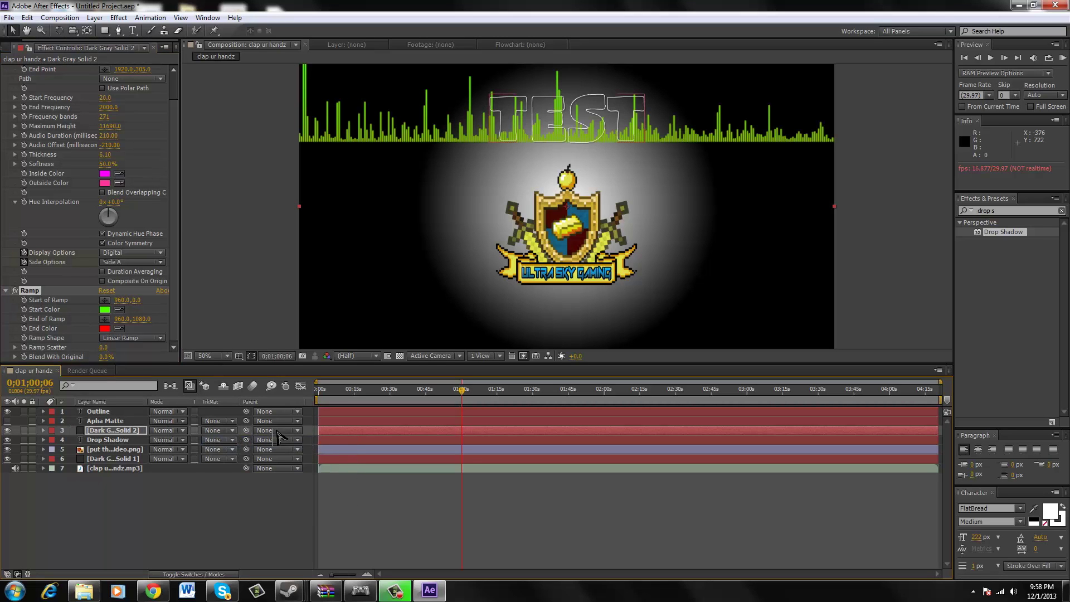
left_click(219, 430)
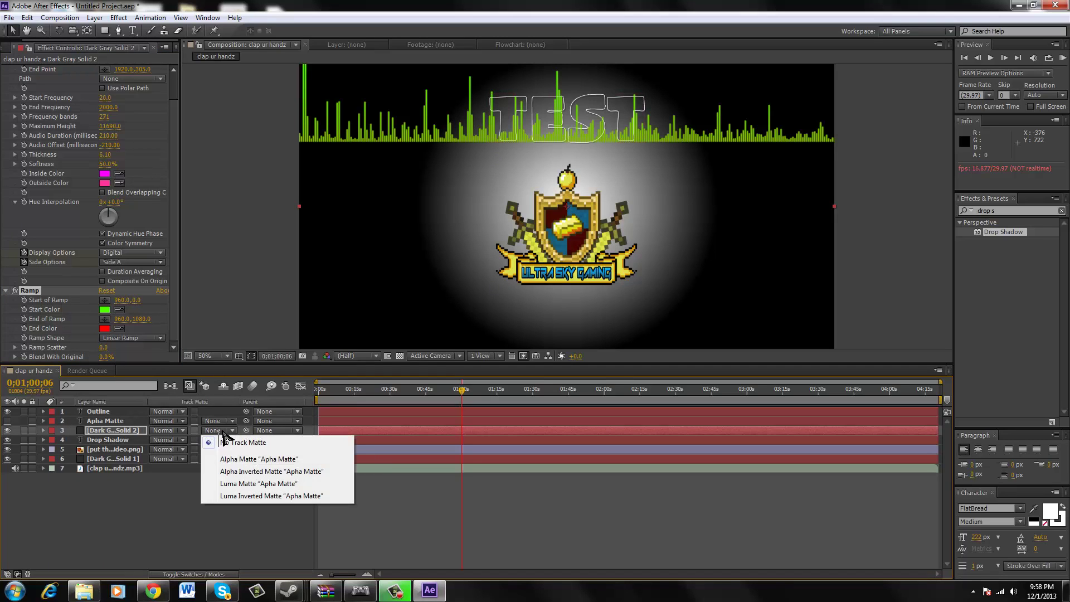
left_click(230, 459)
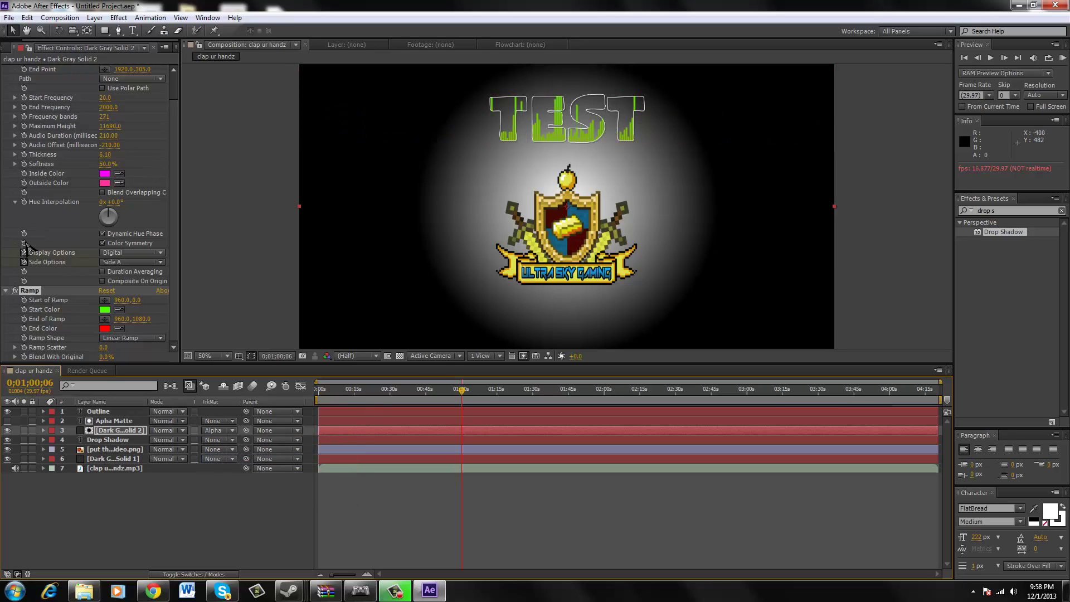
Make the Ramp a Radial Ramp from 722, 308 to 1204, 308 across the TEST title and set its end color to blue.
left_click(103, 193)
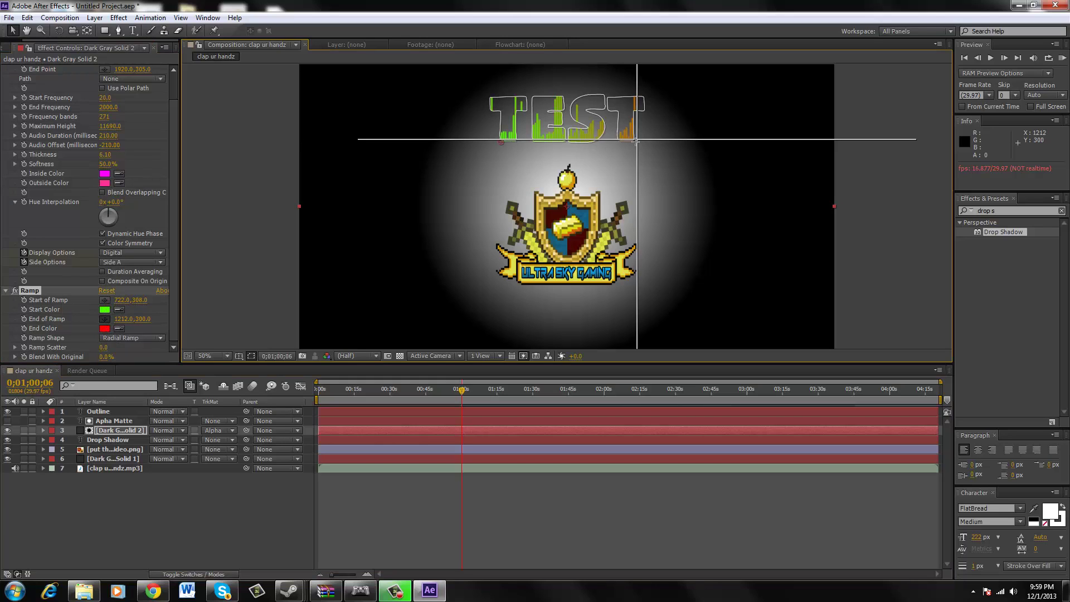
left_click_drag(631, 139, 632, 144)
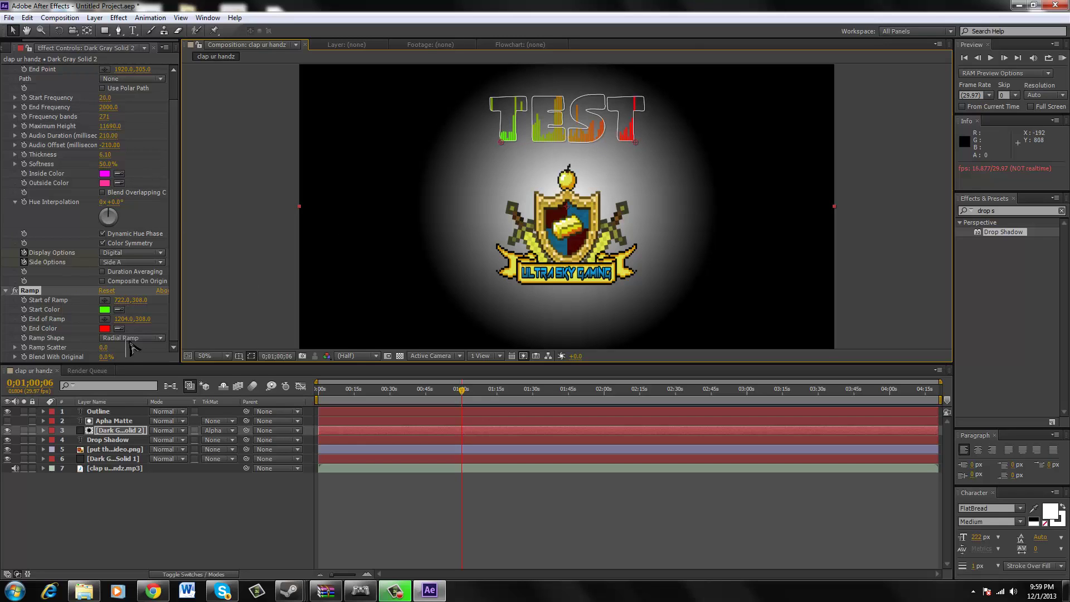
left_click(105, 328)
left_click_drag(427, 392, 428, 399)
left_click(514, 351)
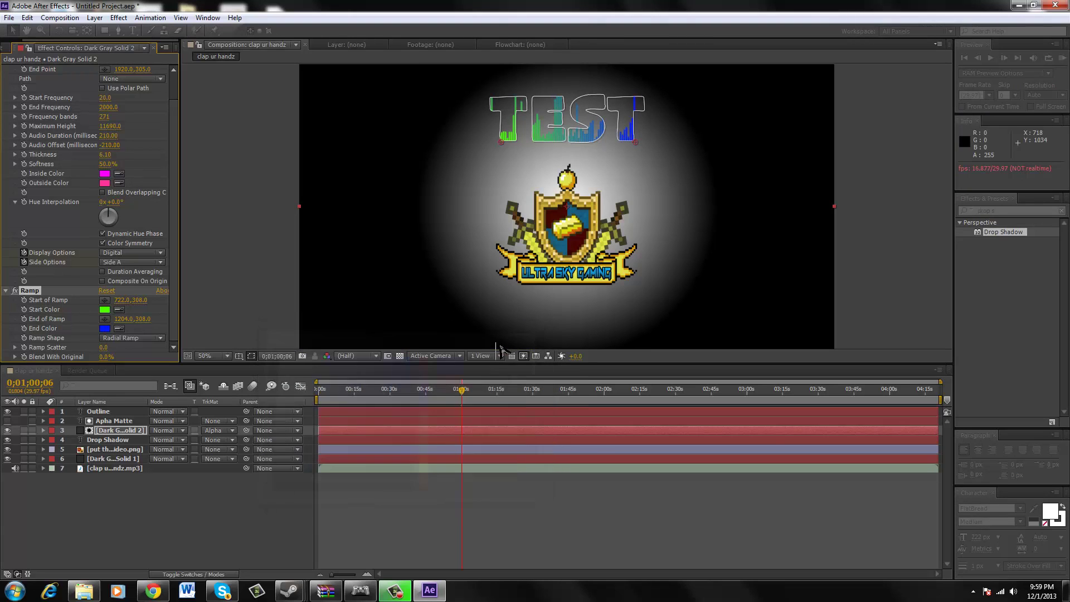
Check the gradient spectrum at about 0;01;25 with the Radial Ramp shape and return to about 0;01;00.
left_click_drag(451, 385, 523, 413)
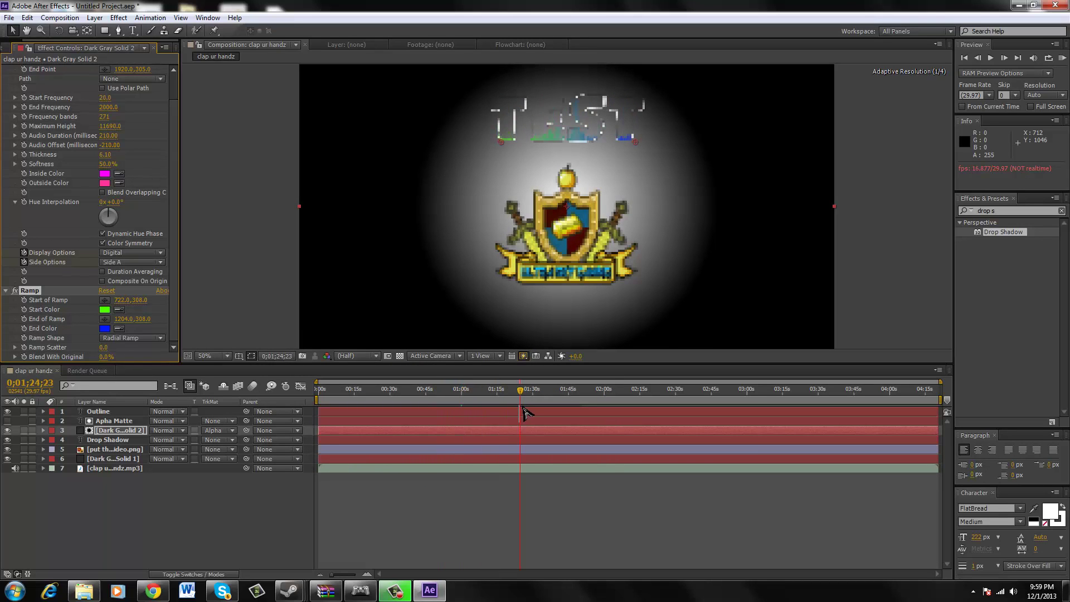
left_click(139, 338)
left_click(146, 349)
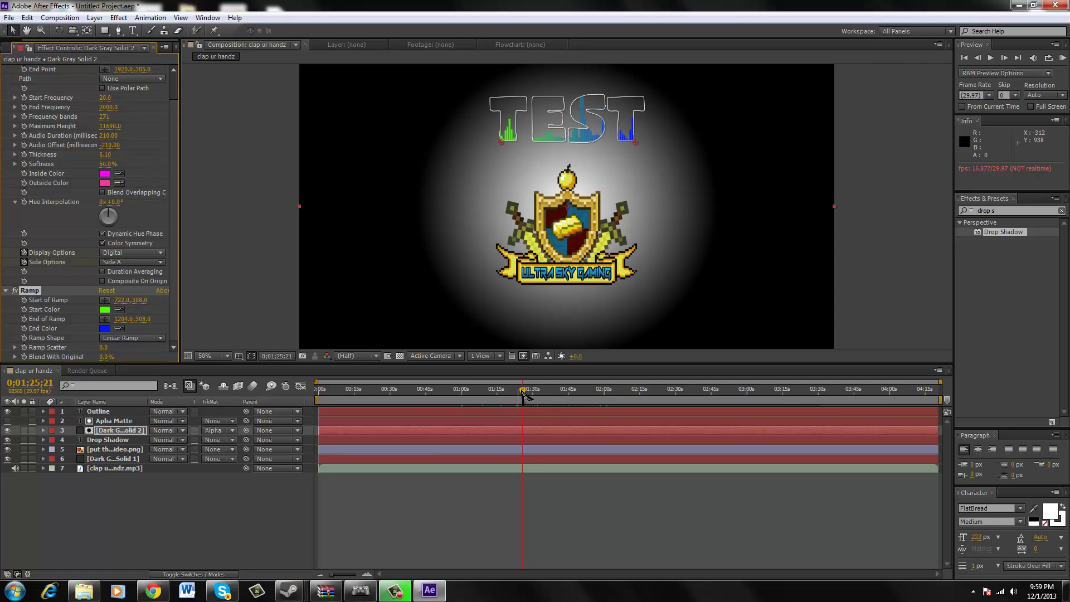
left_click_drag(523, 393, 462, 394)
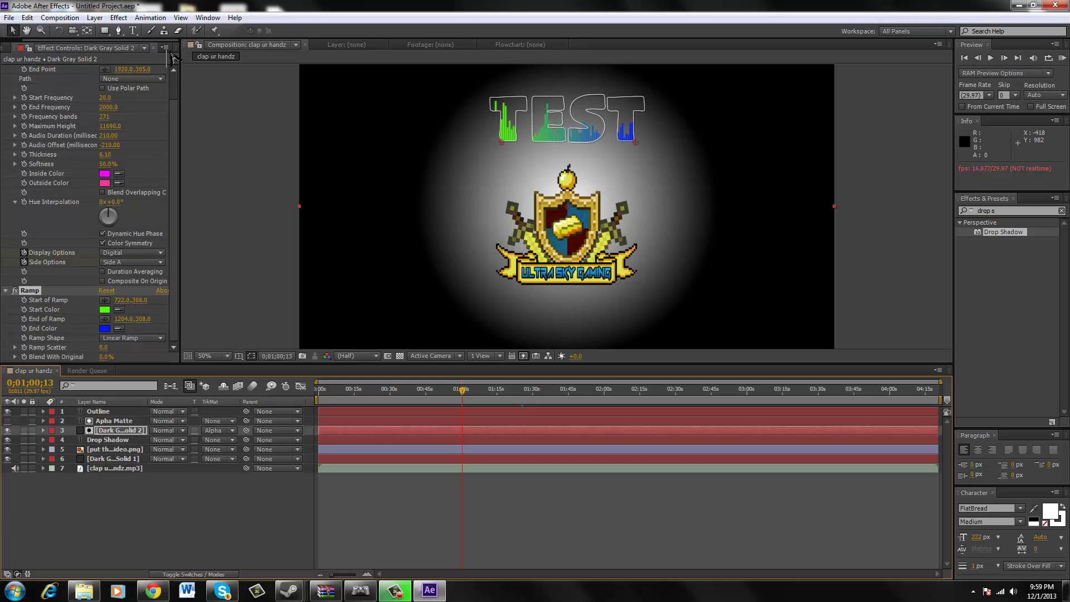
Search the effects library for "pola" to find the Polar Coordinates effect.
left_click(1009, 211)
type("pola")
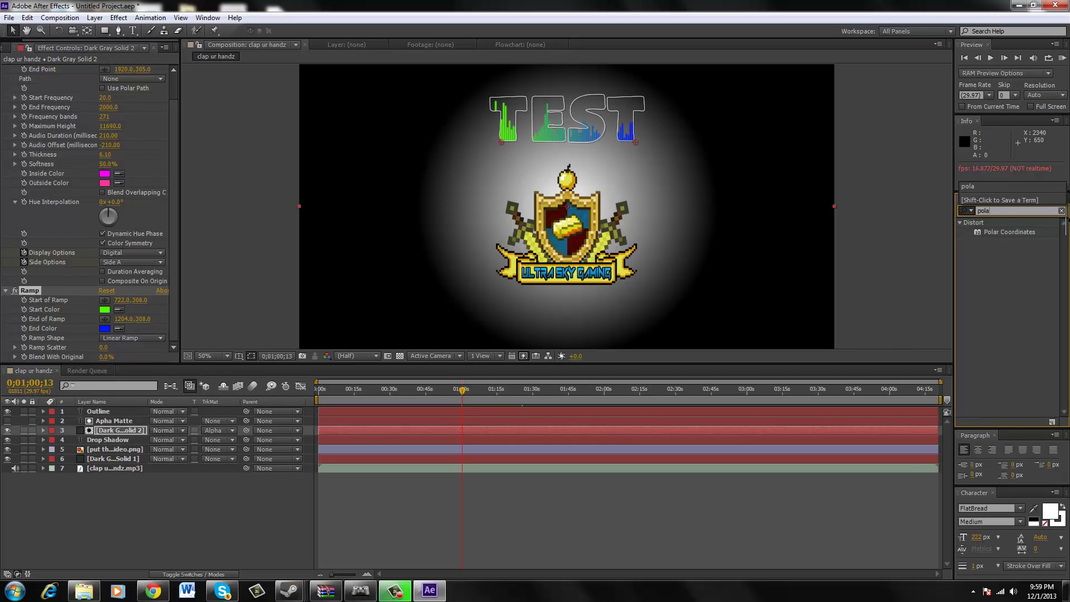
left_click(1002, 233)
left_click(1006, 250)
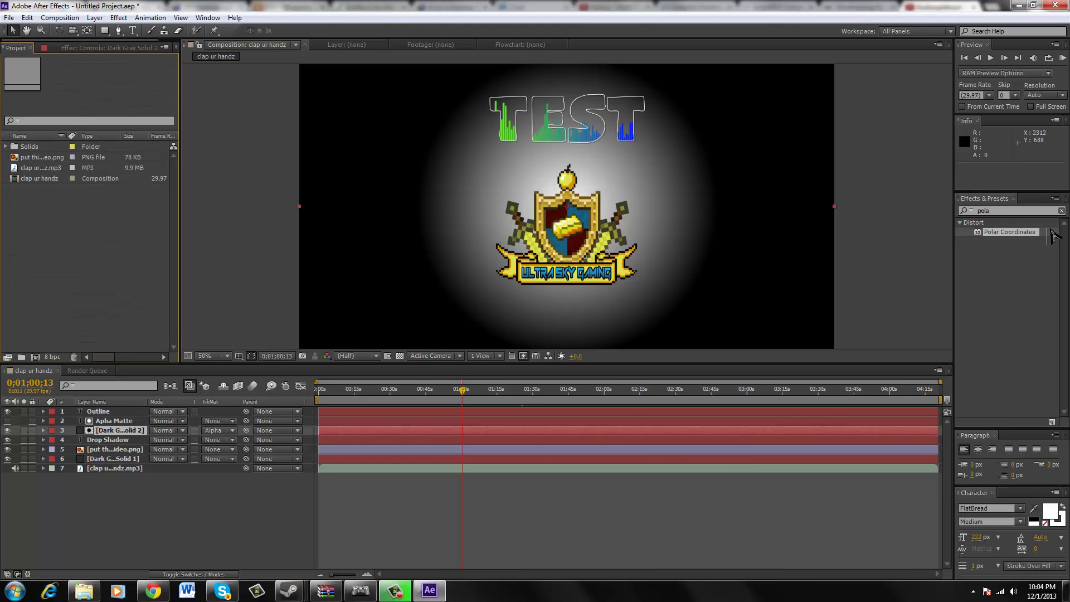
left_click_drag(1017, 212, 946, 212)
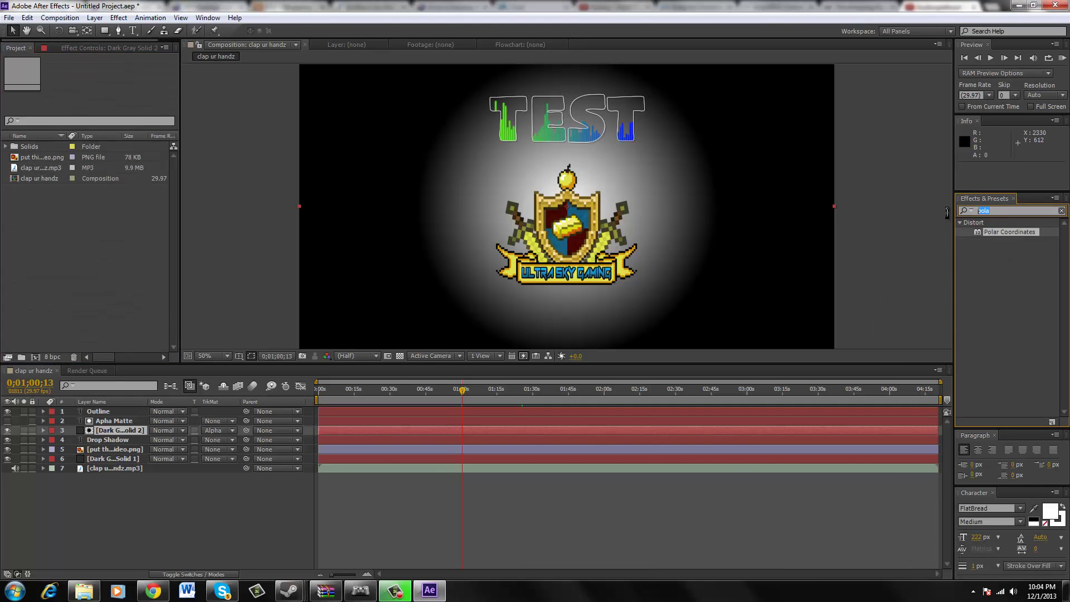
left_click(989, 261)
mouse_move(1000, 279)
left_mouse_down()
mouse_move(938, 233)
mouse_move(968, 226)
mouse_move(1010, 270)
left_mouse_up()
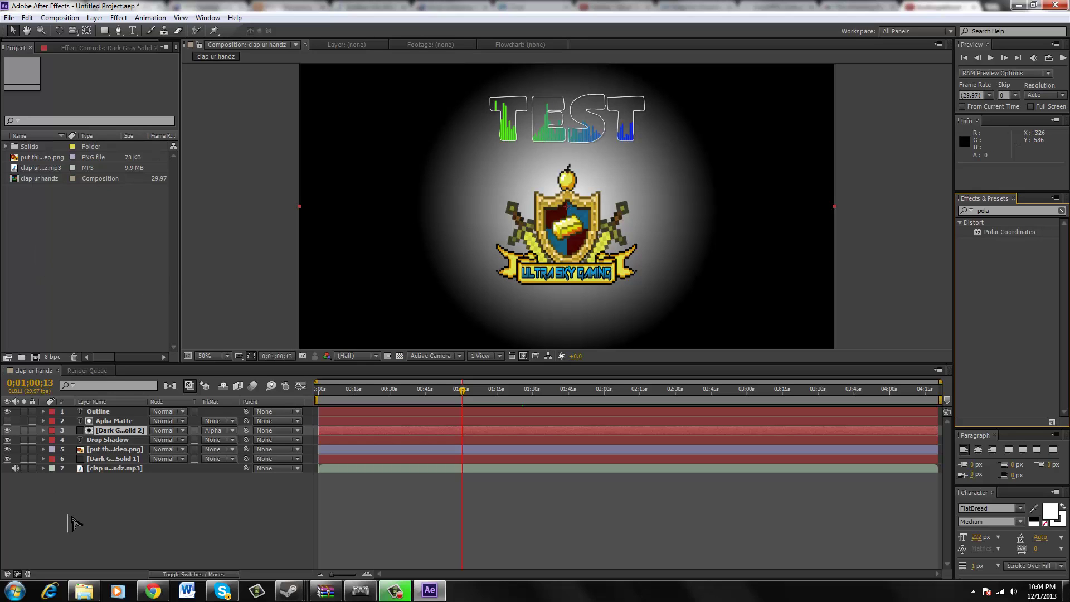
Create a new 1920 × 1080 px dark gray solid named Dark Gray Solid 3.
left_click(109, 518)
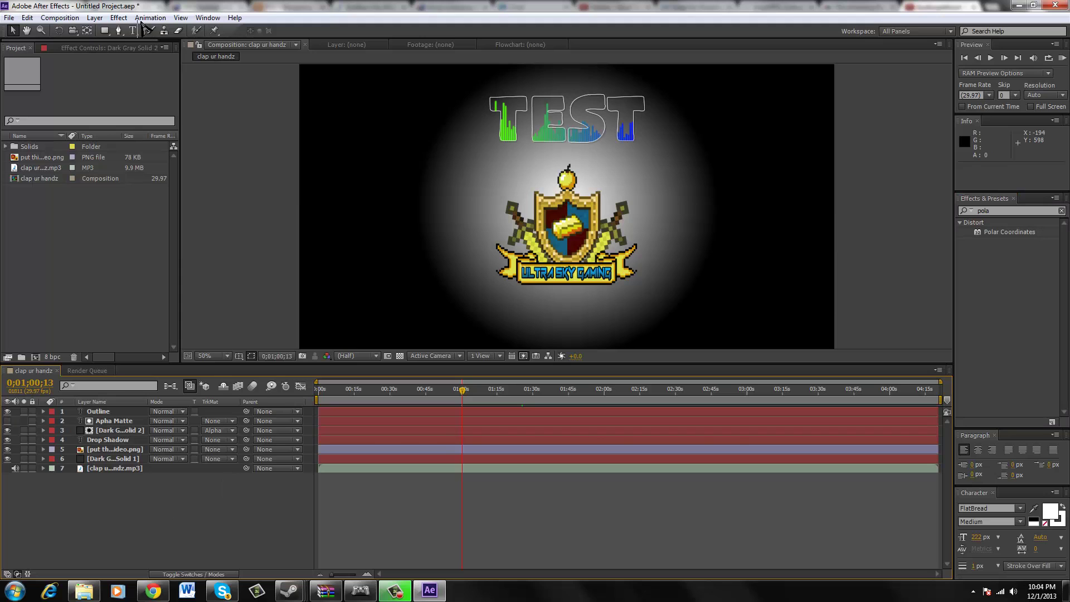
left_click(118, 19)
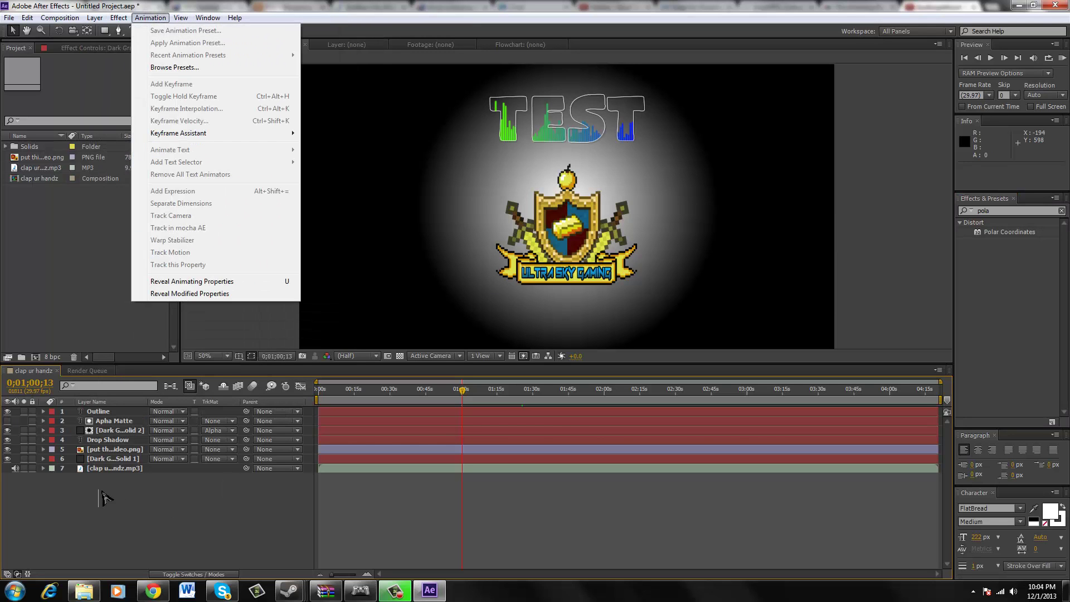
left_click(128, 506)
left_click(118, 17)
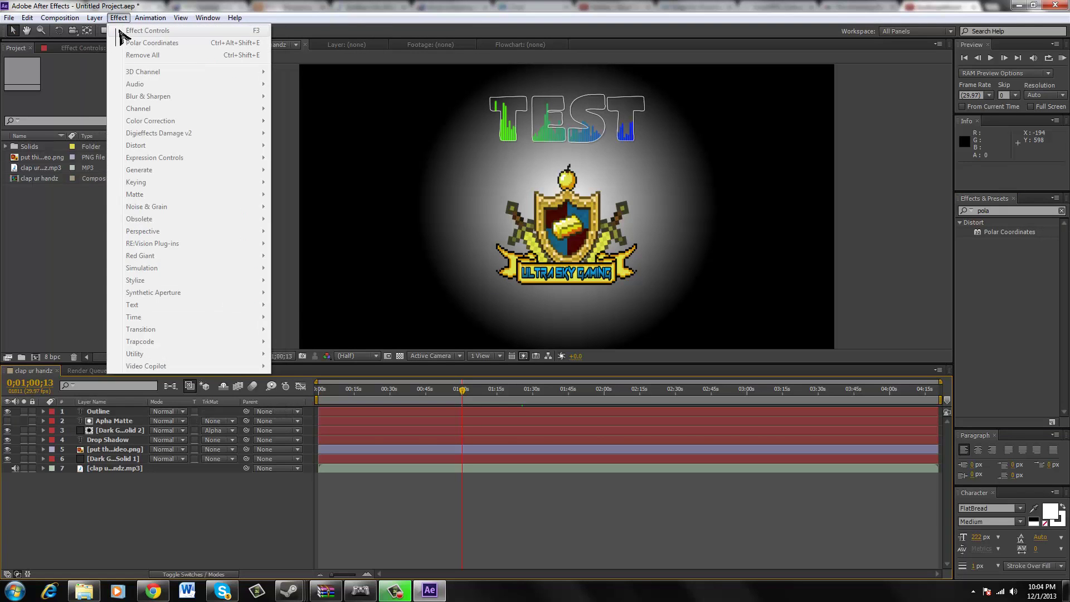
left_click(94, 19)
left_click(95, 19)
mouse_move(268, 25)
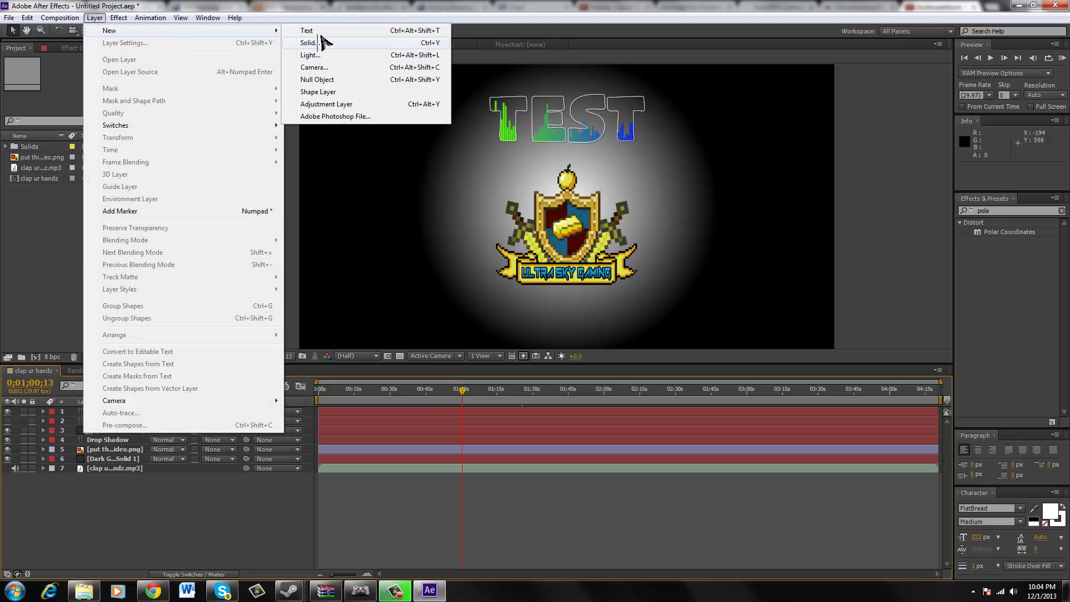
left_click(439, 40)
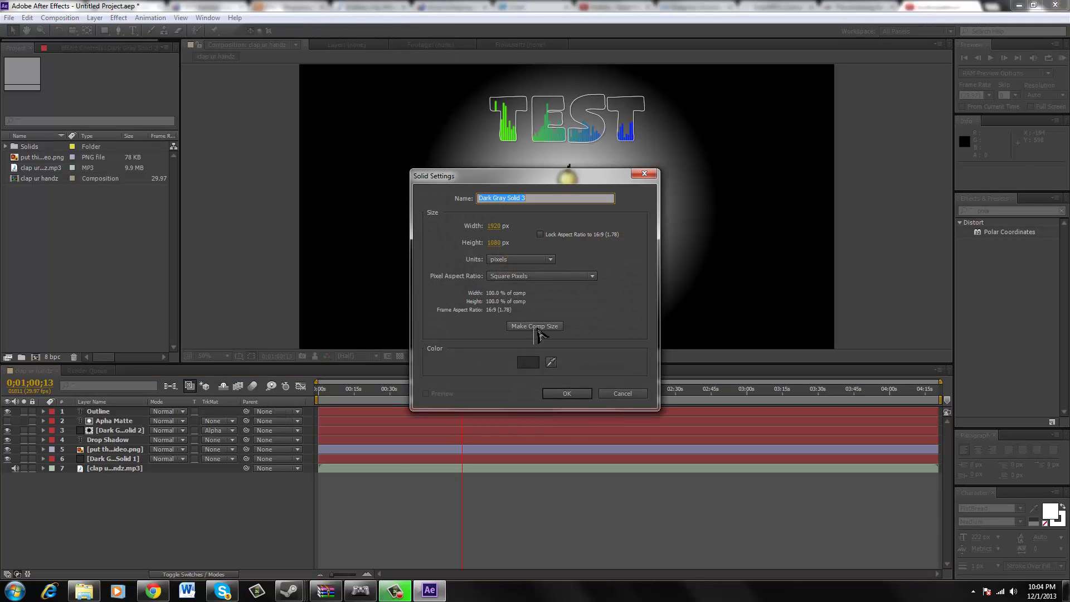
left_click(566, 394)
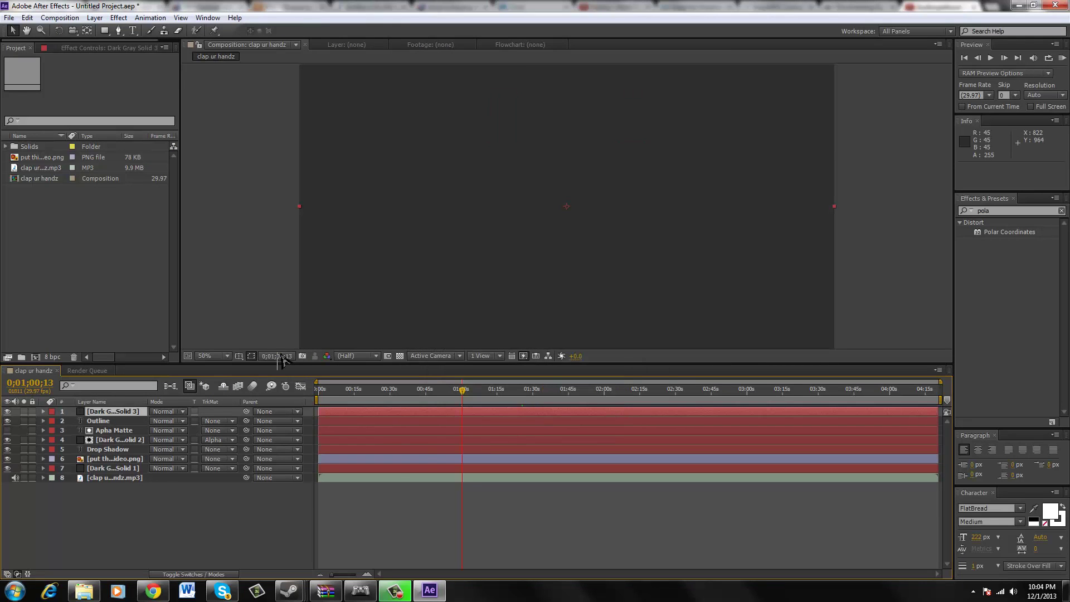
Apply Audio Spectrum to Dark Gray Solid 3 and set its audio layer to clap ur handz.mp3.
left_click(119, 17)
mouse_move(234, 170)
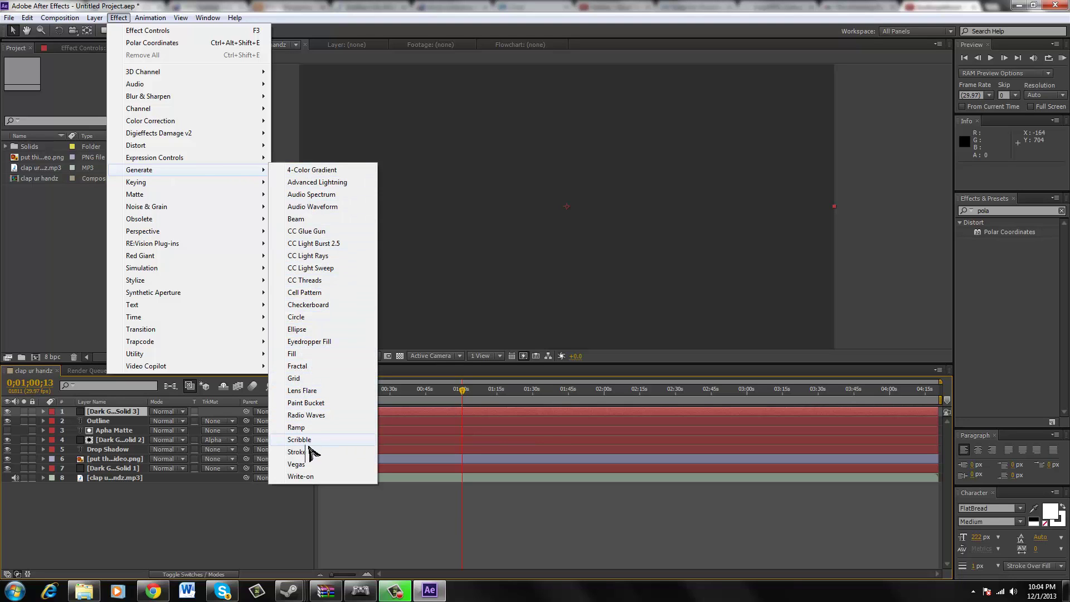
left_click(334, 194)
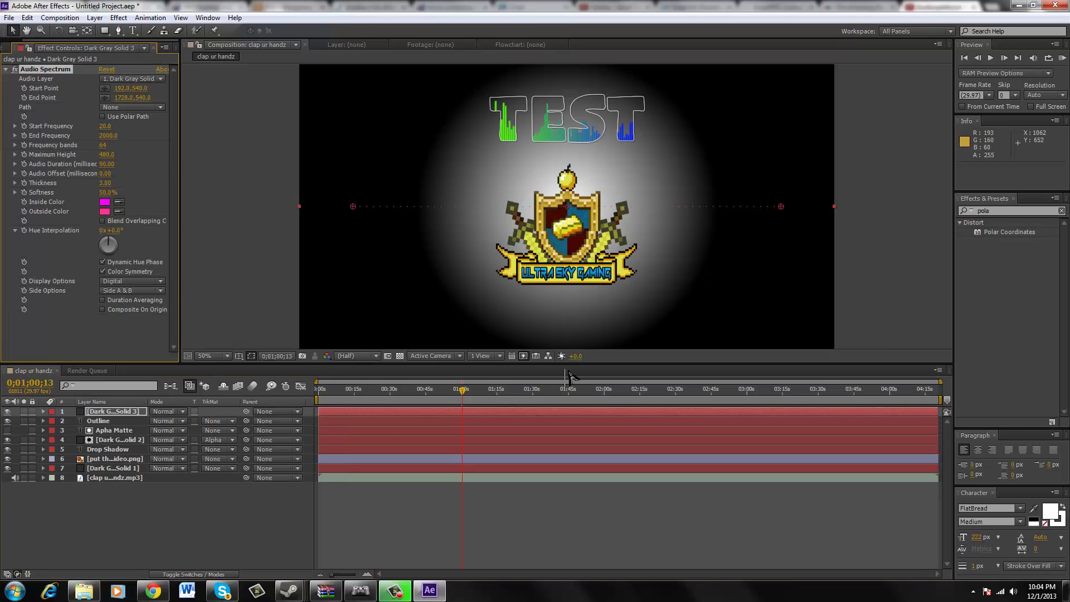
left_click(146, 79)
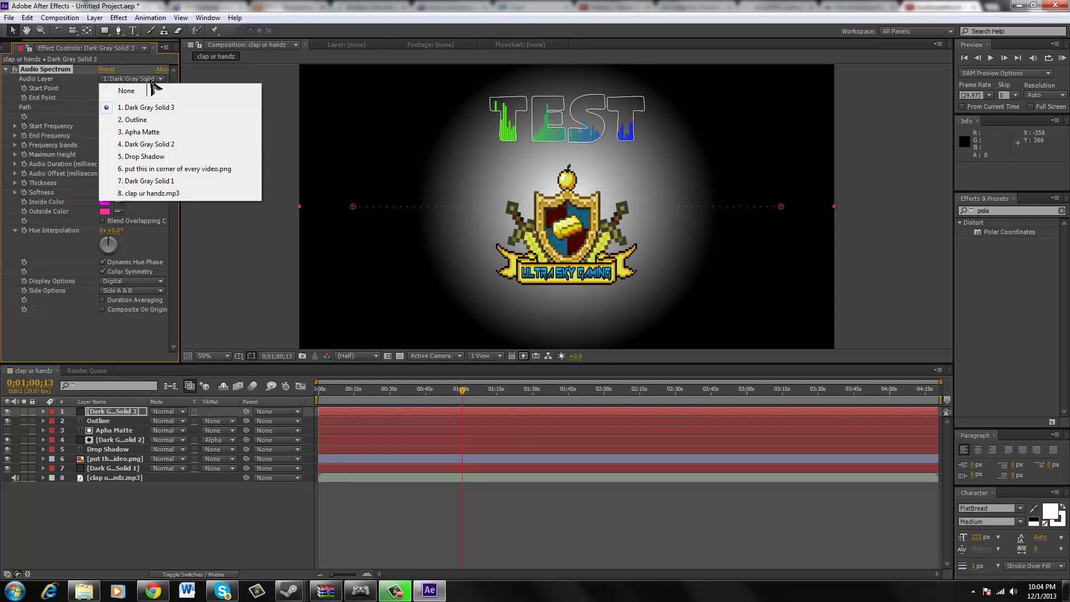
left_click(161, 193)
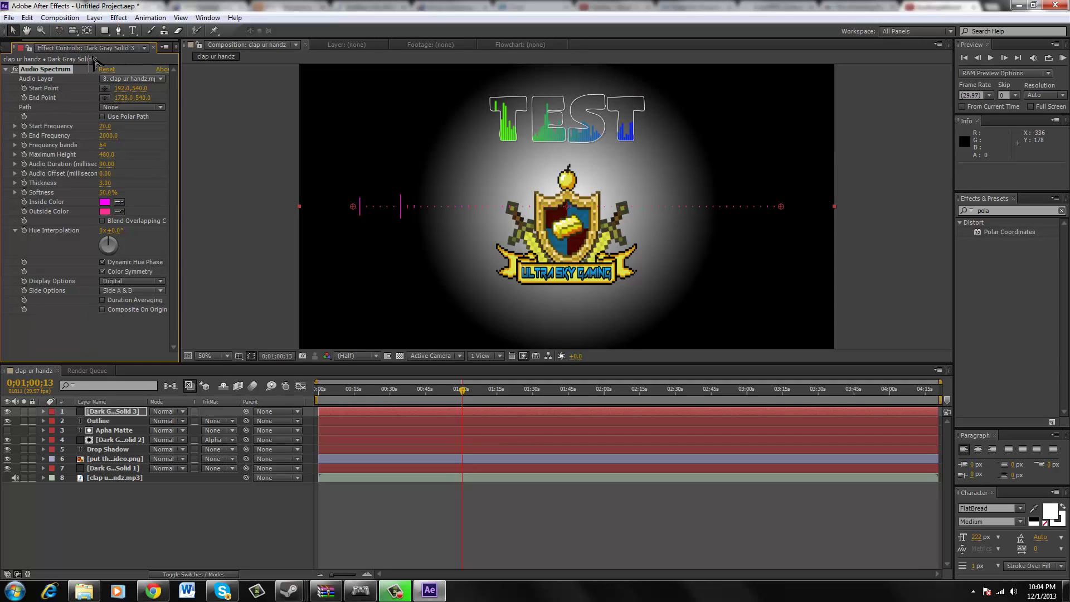
Add Polar Coordinates below the Audio Spectrum with Rect to Polar conversion and 100% interpolation.
left_click(1003, 234)
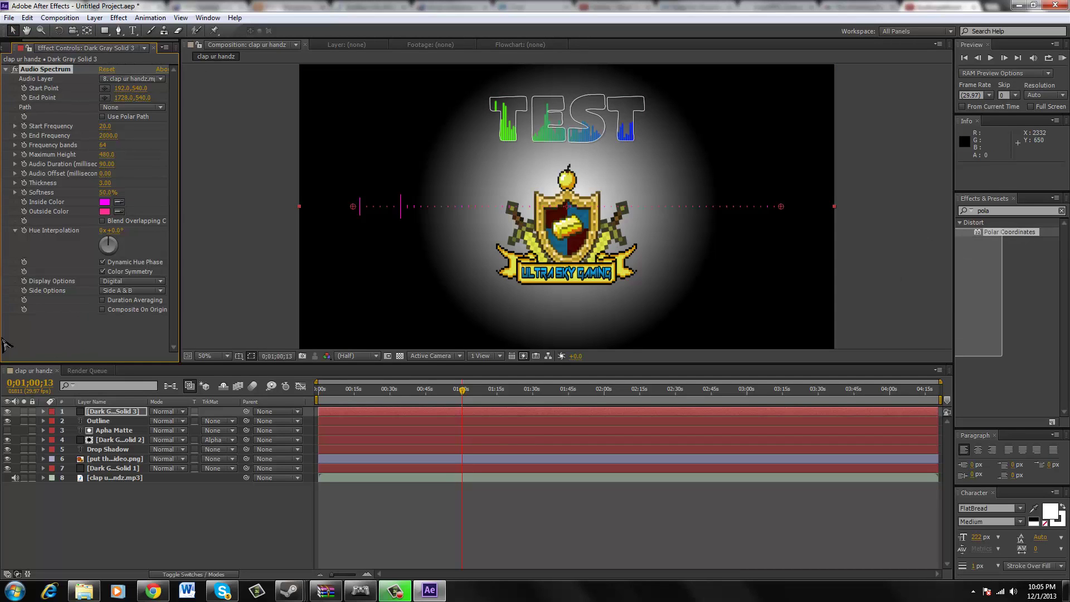
left_click_drag(1027, 237, 136, 344)
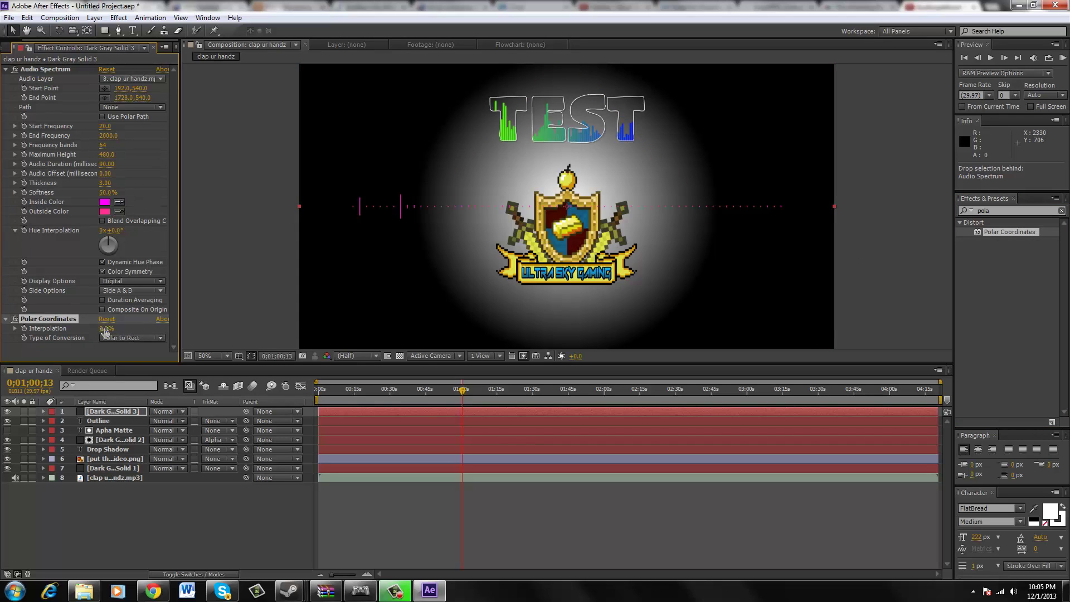
left_click_drag(94, 331, 135, 336)
left_click(132, 338)
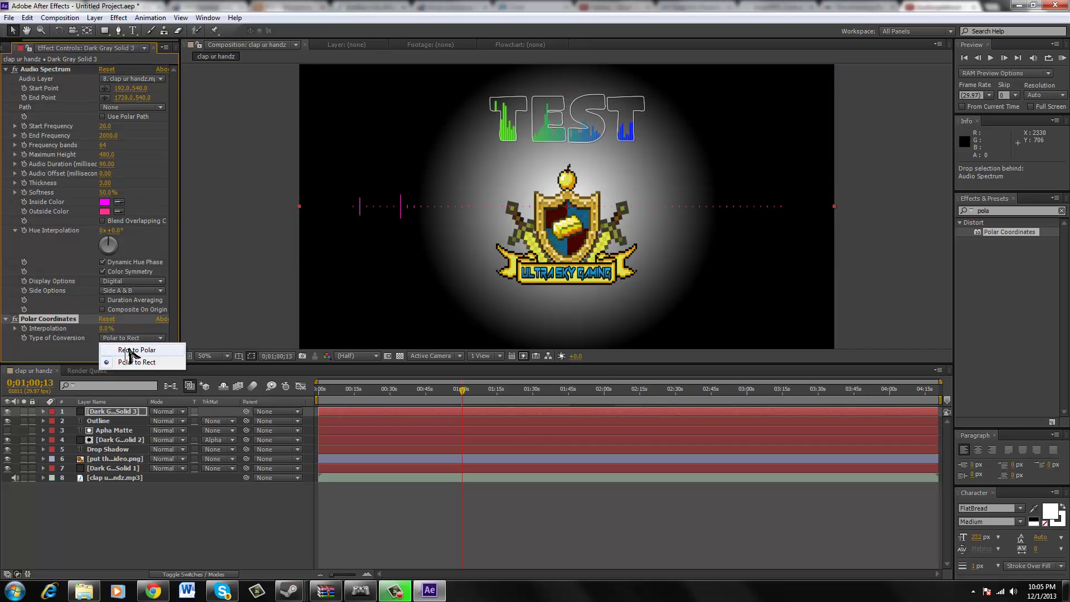
left_click(131, 347)
left_click_drag(103, 328, 147, 331)
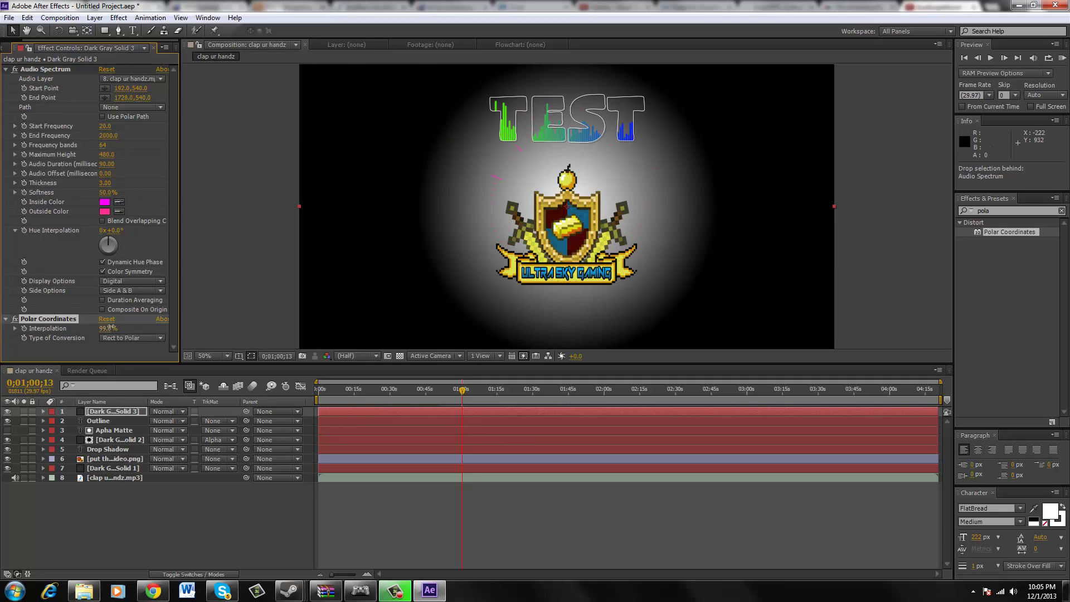
Enlarge Dark Gray Solid 3 and move it to about 954, 672 so its circular spectrum surrounds the logo.
left_click_drag(552, 183, 557, 211)
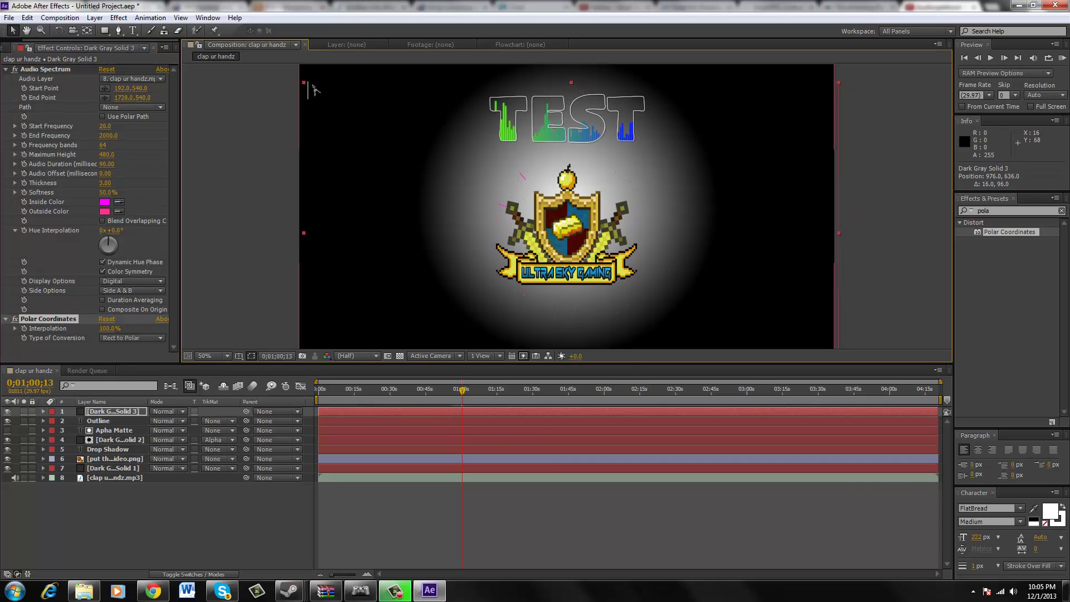
left_click_drag(302, 85, 227, 48)
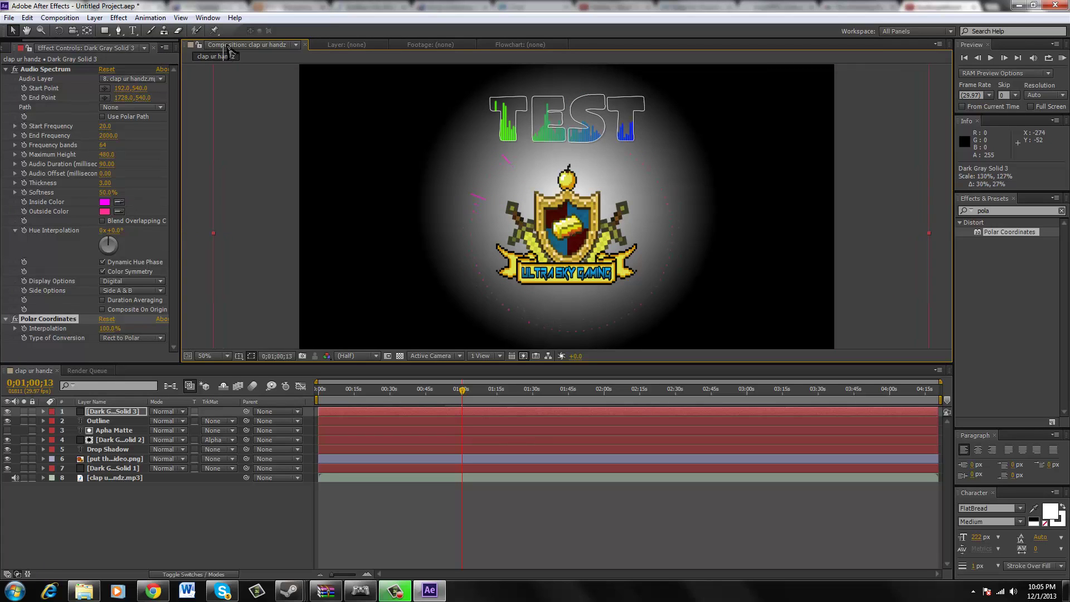
left_click_drag(273, 78, 238, 66)
left_click_drag(565, 222, 562, 226)
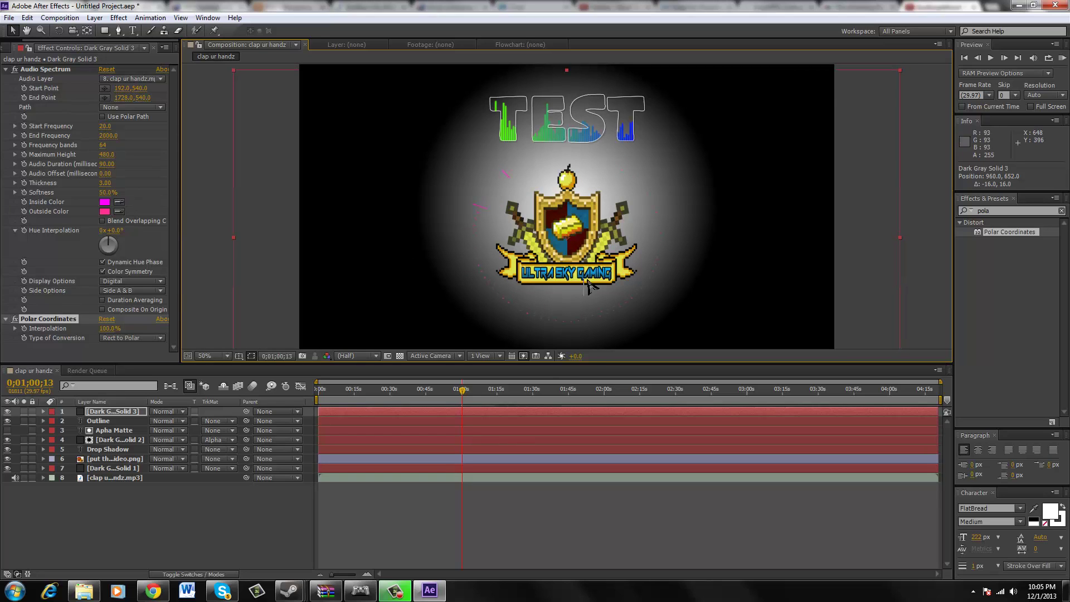
left_click_drag(570, 232, 573, 236)
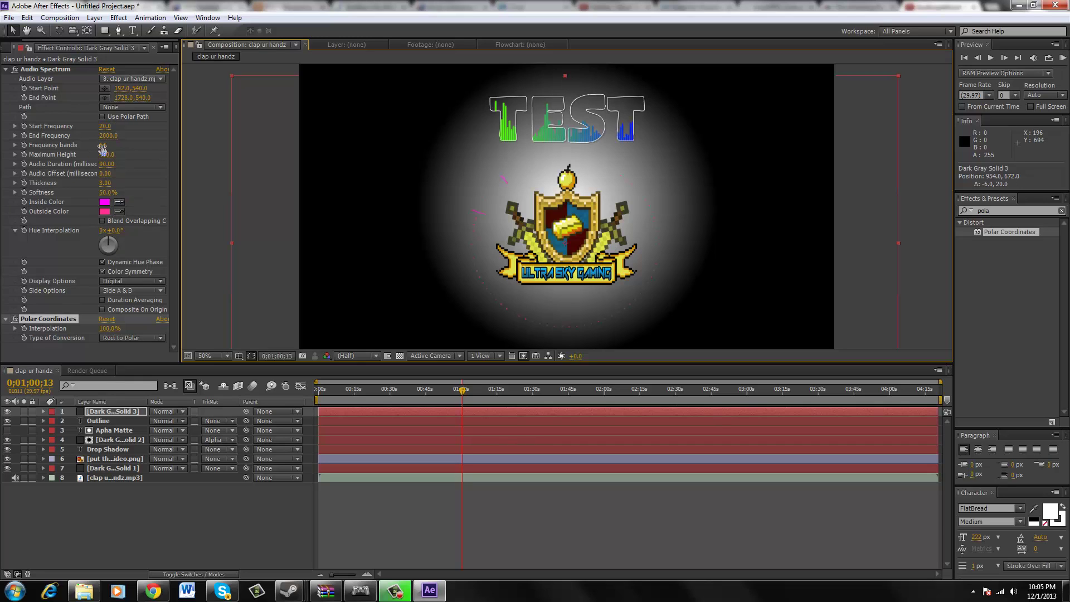
Raise the Audio Spectrum's frequency bands to 976 and move the ring to about 946, 632.
left_click_drag(104, 144, 156, 150)
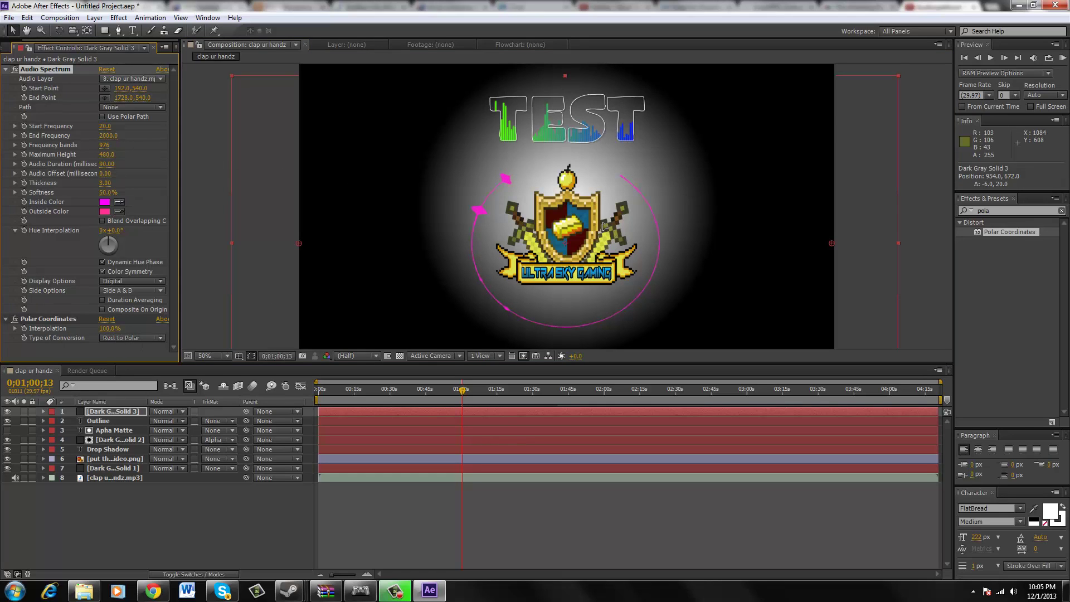
left_click_drag(604, 230, 601, 219)
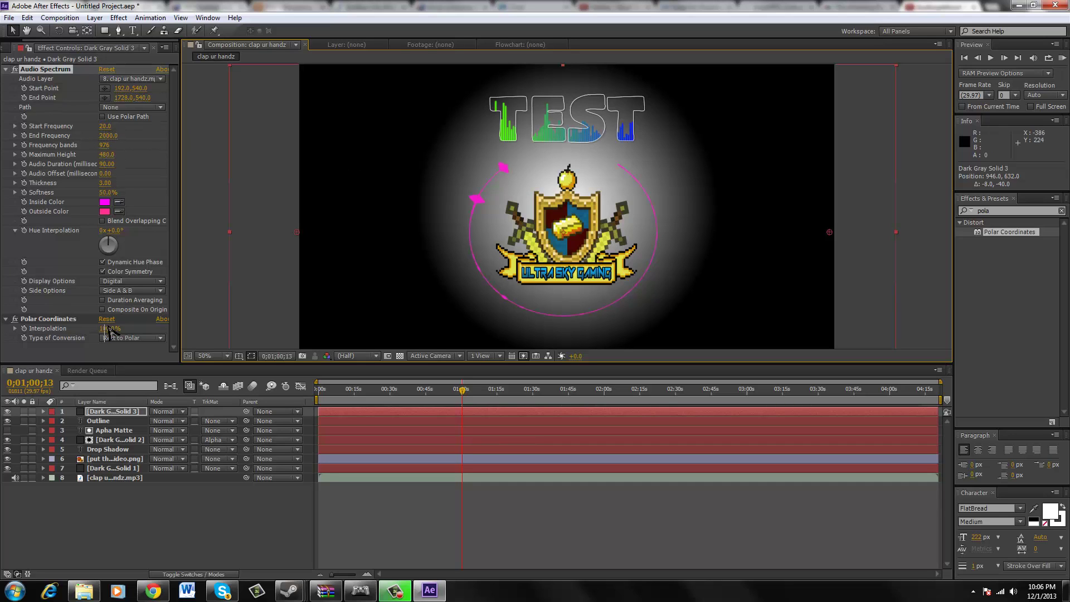
Lower the Polar Coordinates interpolation to 72% and recenter the ring around the logo at about 962, 704.
mouse_move(109, 333)
left_mouse_down()
mouse_move(89, 333)
mouse_move(113, 339)
left_mouse_up()
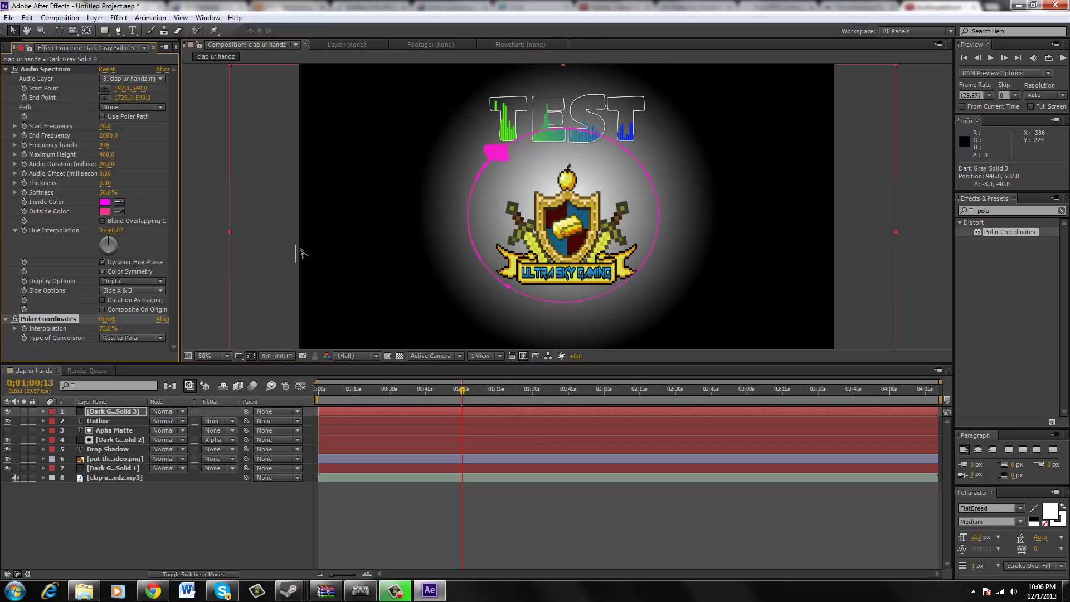
left_click_drag(518, 206, 520, 229)
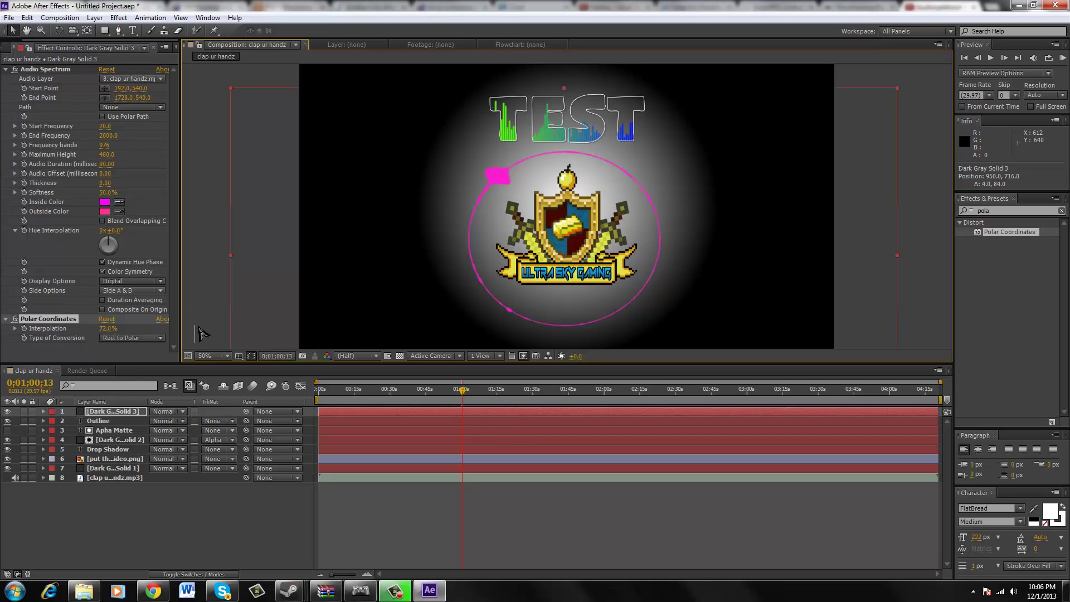
left_click_drag(538, 247, 542, 243)
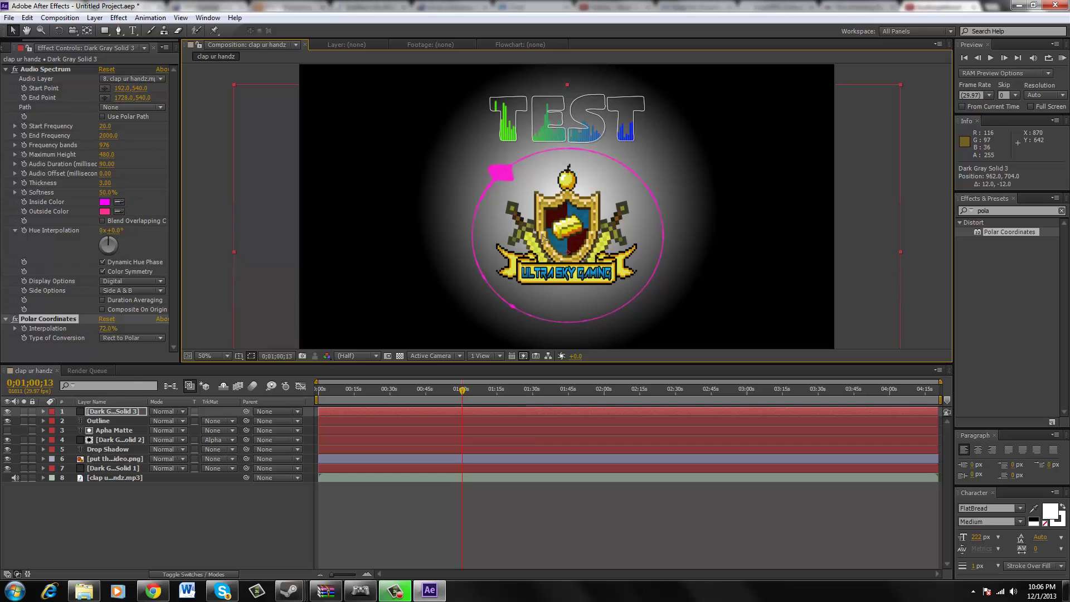
Try Side B for the circular spectrum's side options, and settle on Side A.
left_click(126, 290)
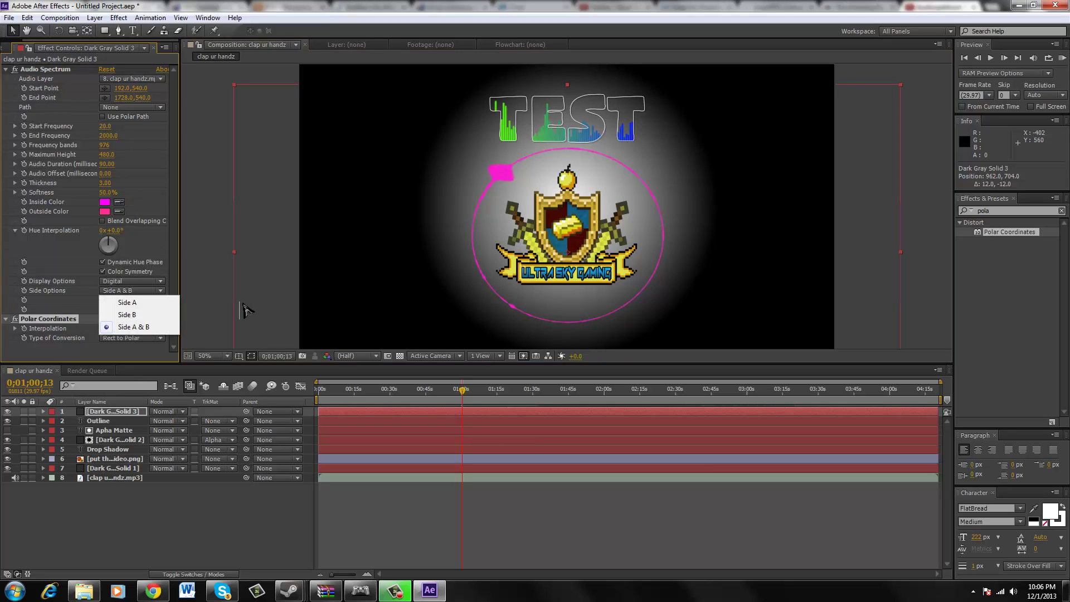
left_click(127, 314)
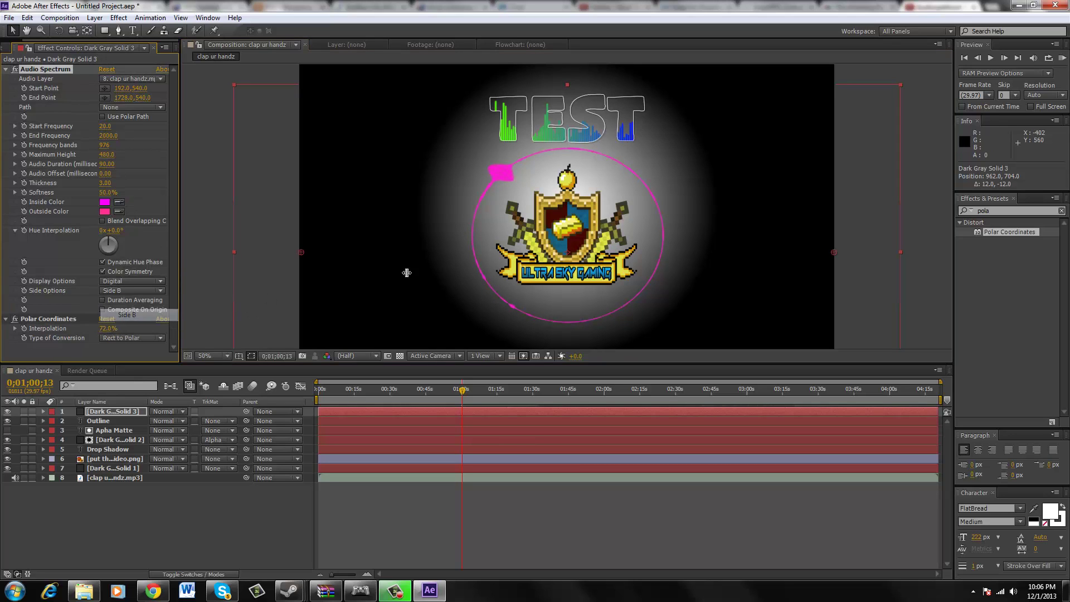
left_click(120, 290)
left_click(130, 300)
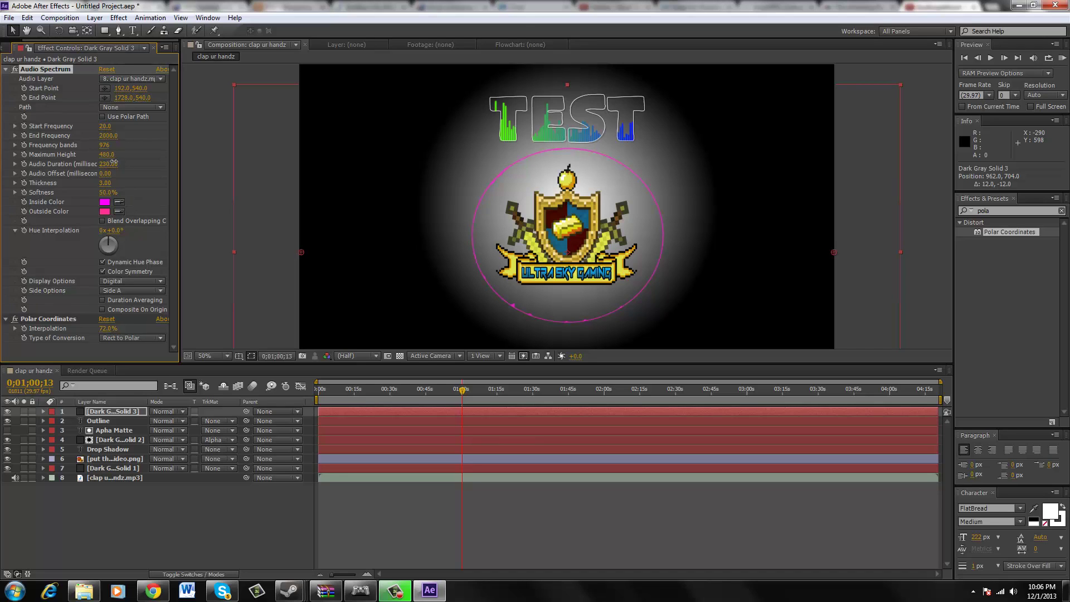
Set the circular spectrum's audio duration to 230 milliseconds and its audio offset to -230 milliseconds.
left_click(105, 173)
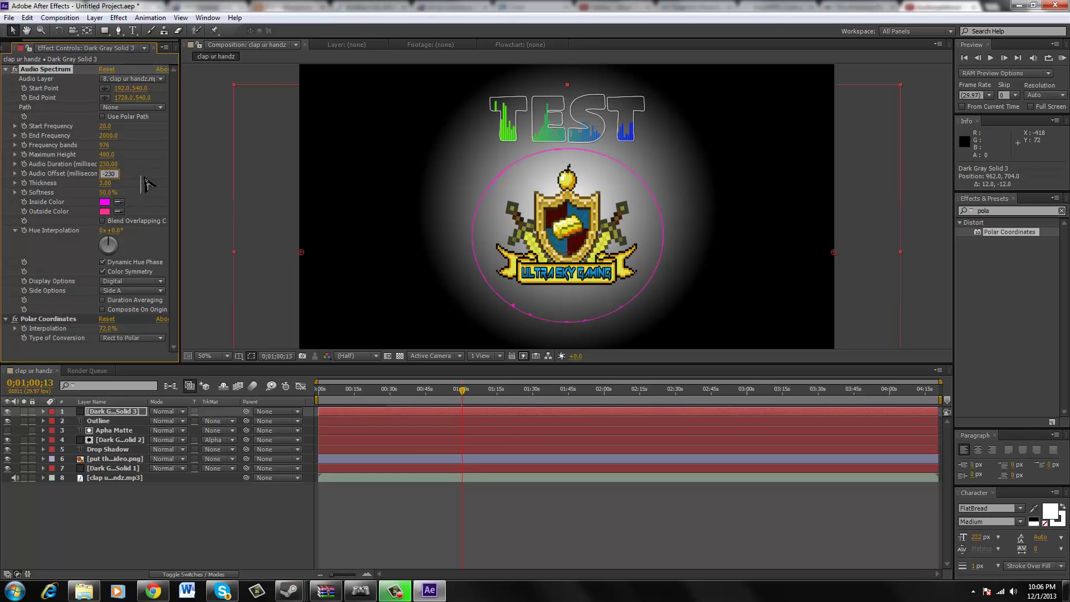
key("Return")
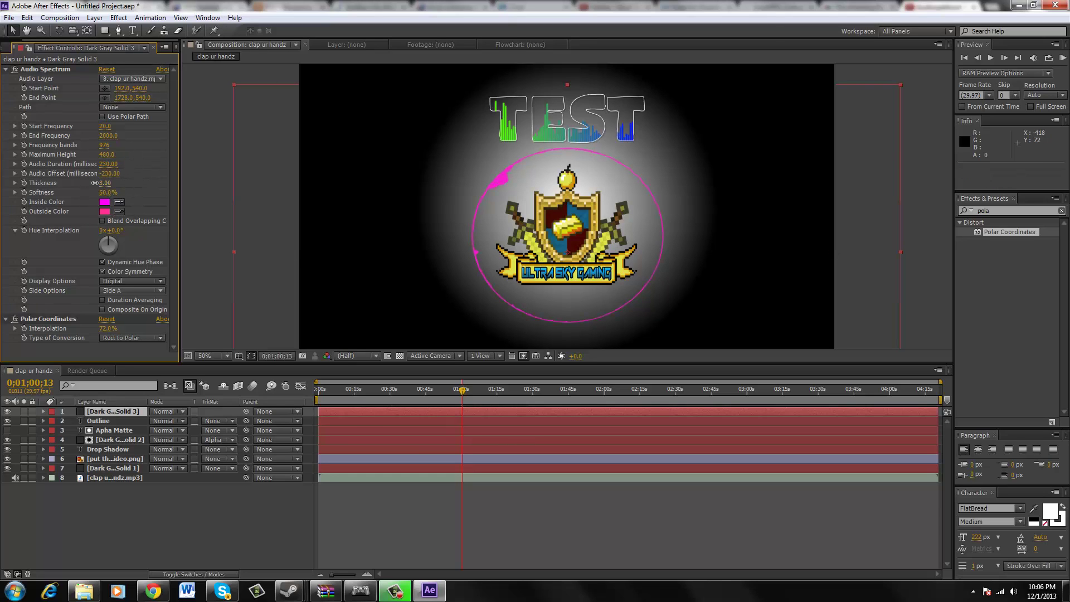
Try a thickness of 8 on the circular spectrum and undo the change.
left_click_drag(95, 183, 108, 185)
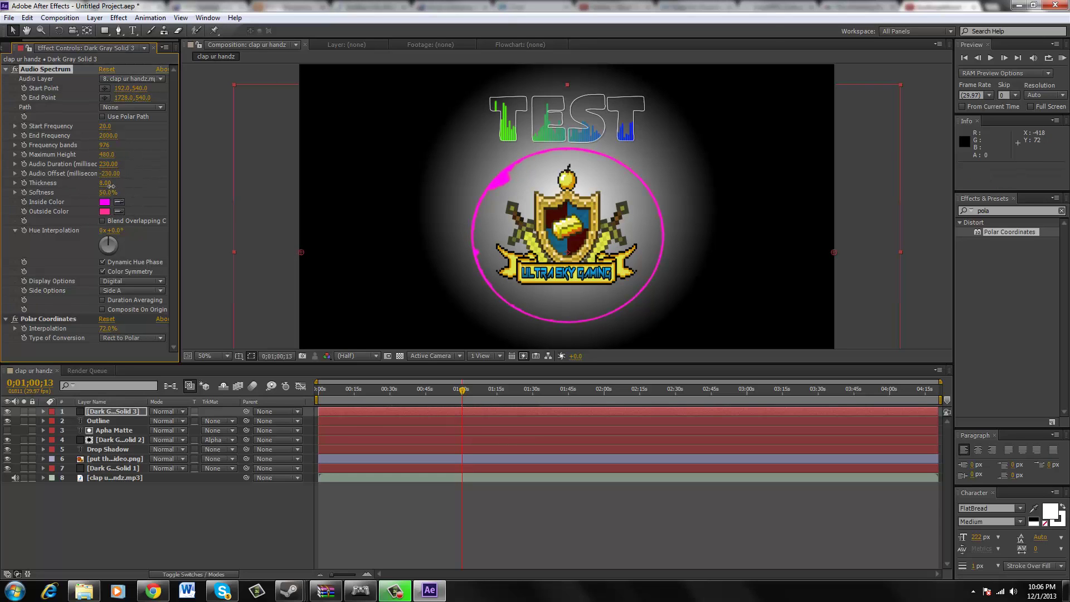
key("ctrl+z")
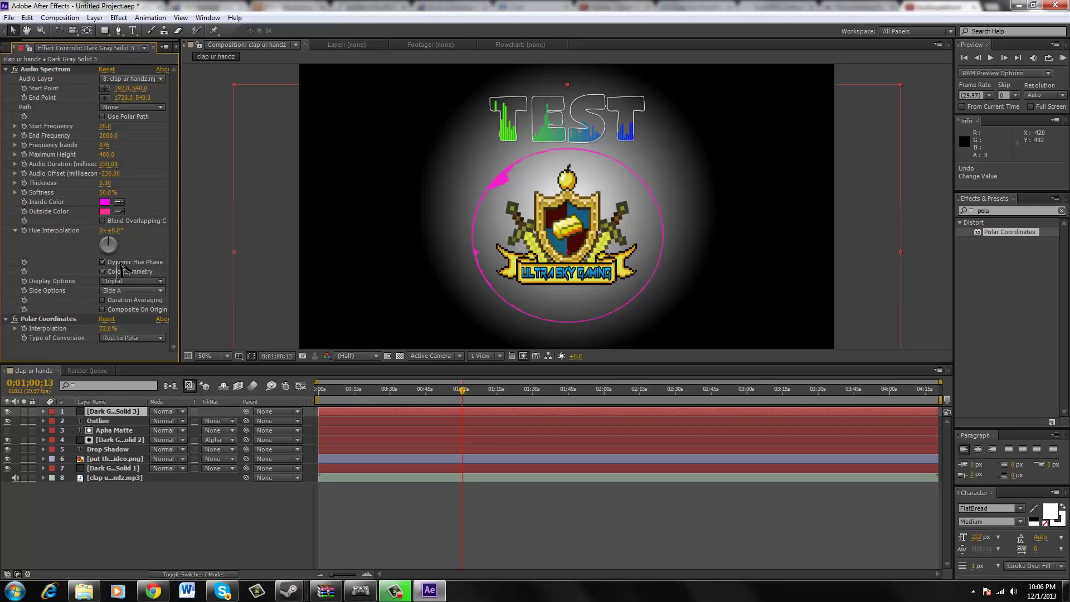
Try the Analog lines and Analog dots display options on the circular spectrum, and return to Digital.
left_click(128, 283)
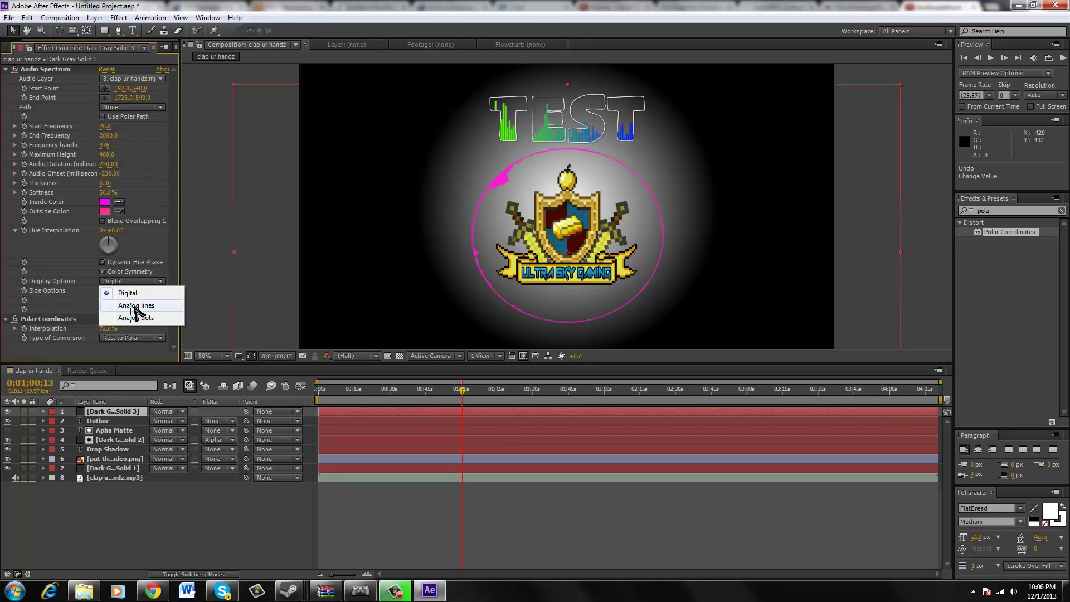
left_click(136, 304)
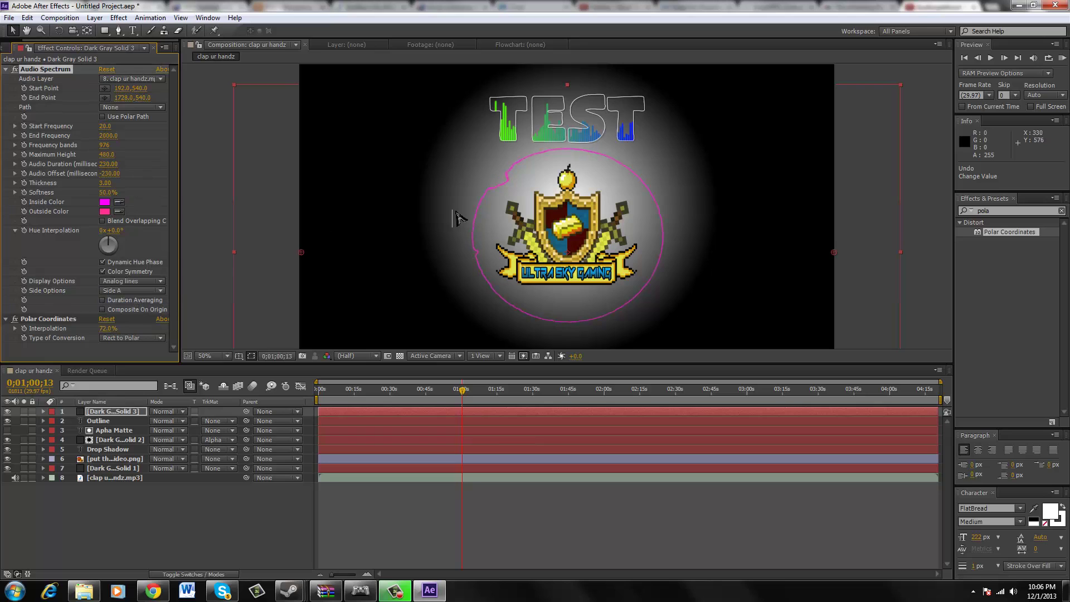
left_click(155, 282)
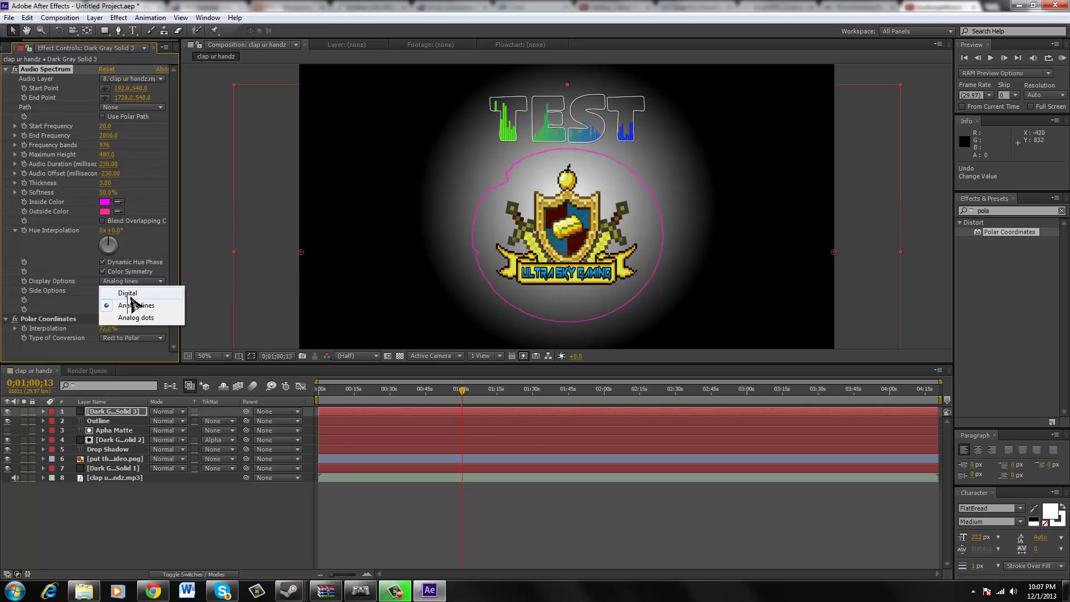
left_click(133, 317)
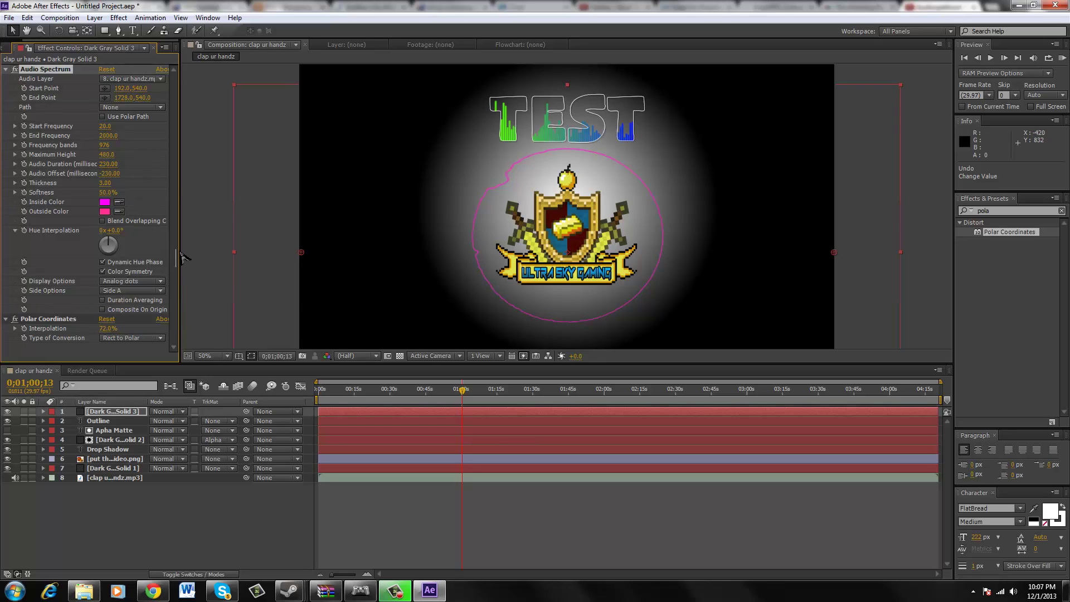
left_click(128, 283)
left_click(139, 300)
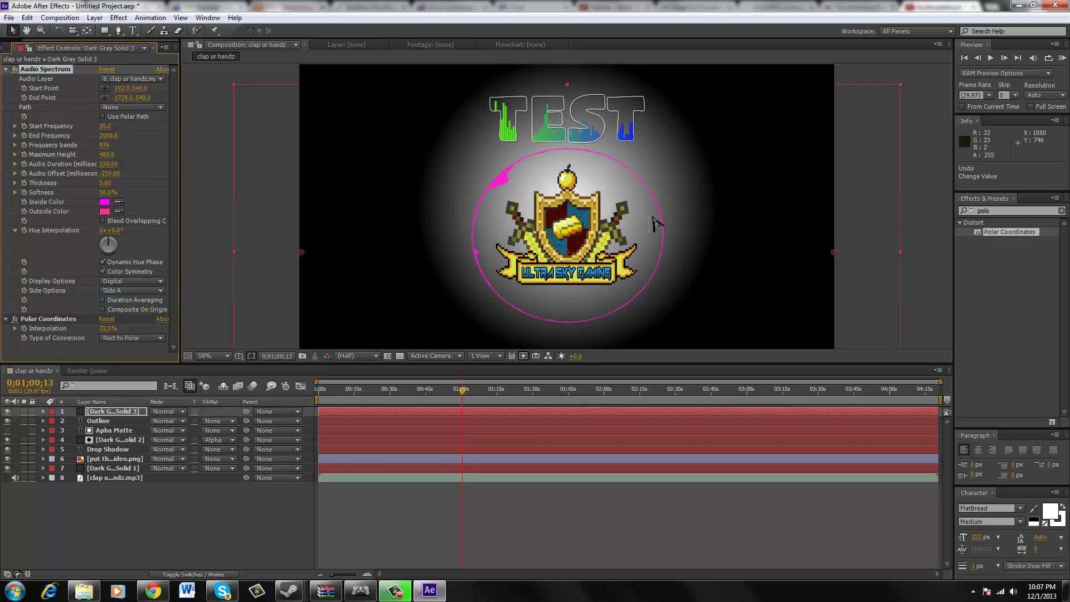
Set the circular spectrum's maximum height to 7100 and check its motion at other points in the song.
left_click_drag(462, 390, 521, 402)
key("space")
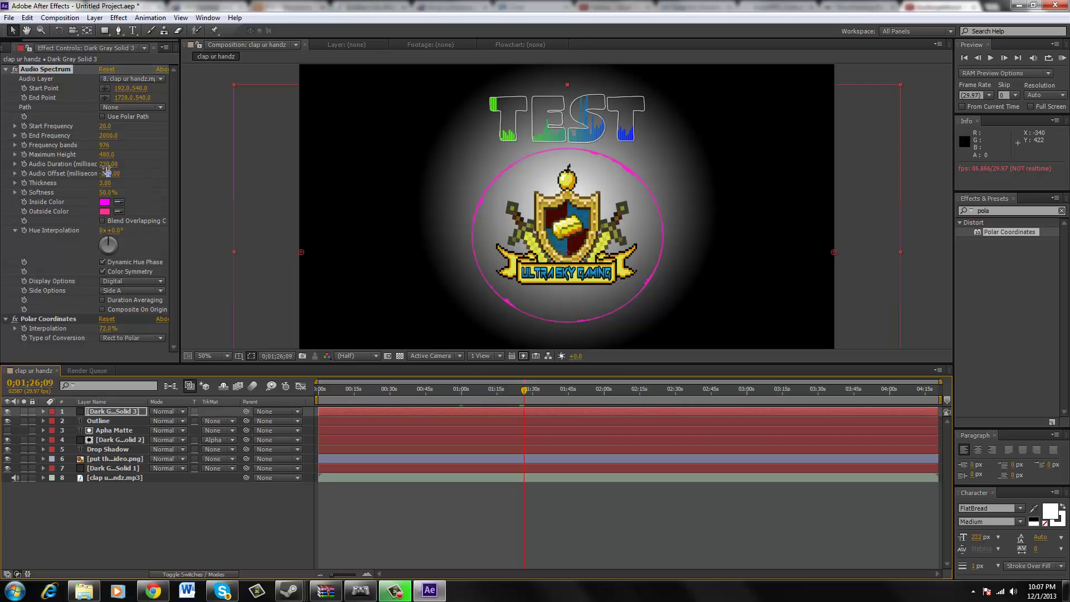
left_click_drag(125, 155, 156, 156)
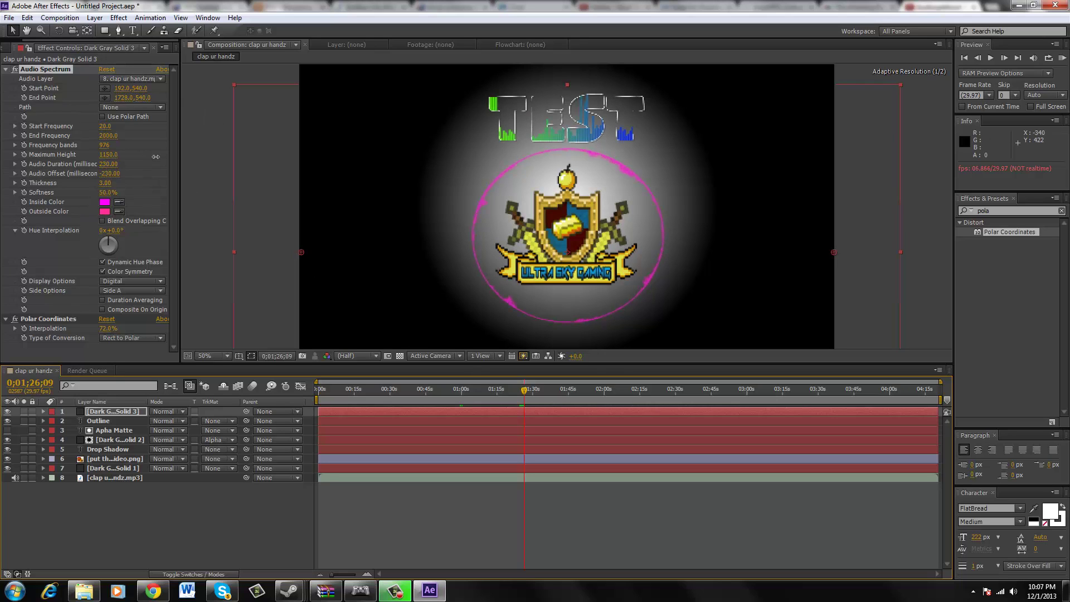
left_click_drag(237, 168, 521, 179)
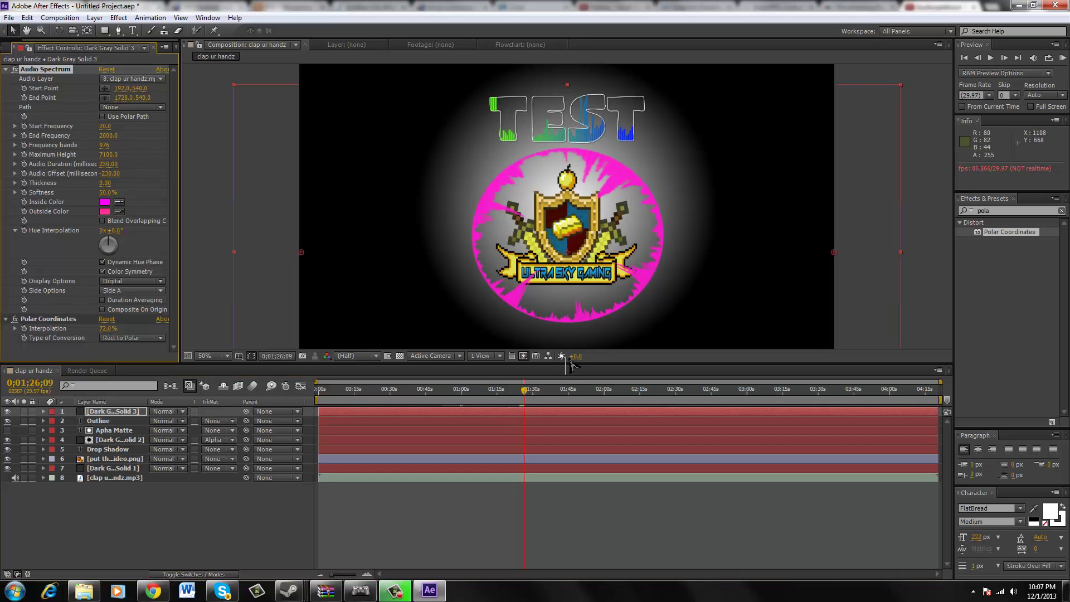
left_click_drag(524, 390, 683, 418)
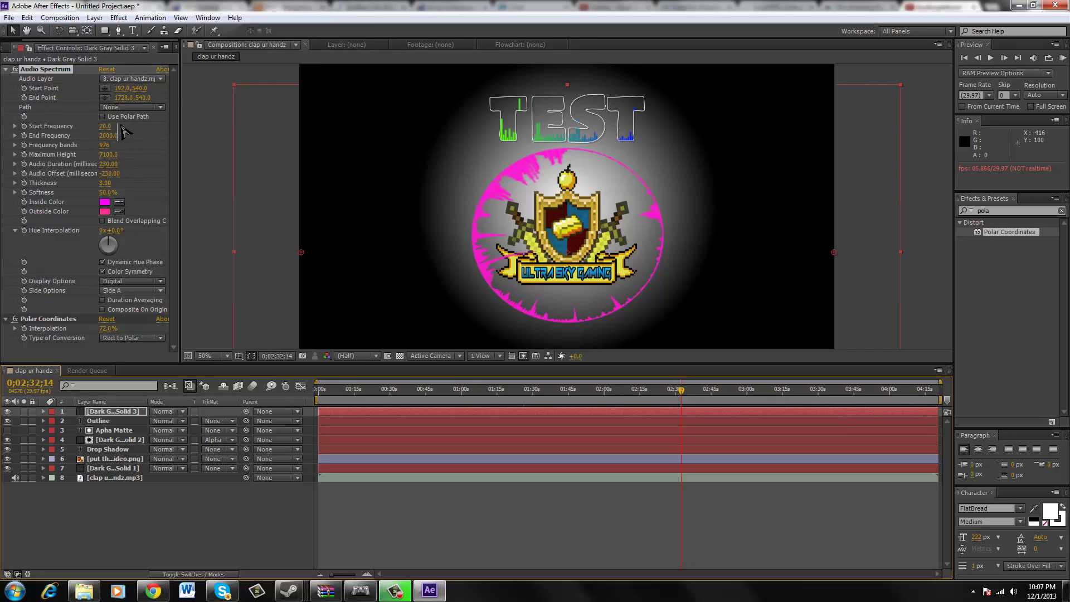
Add a Glow effect to the circular spectrum and check it at about 2:28 in the composition.
right_click(101, 338)
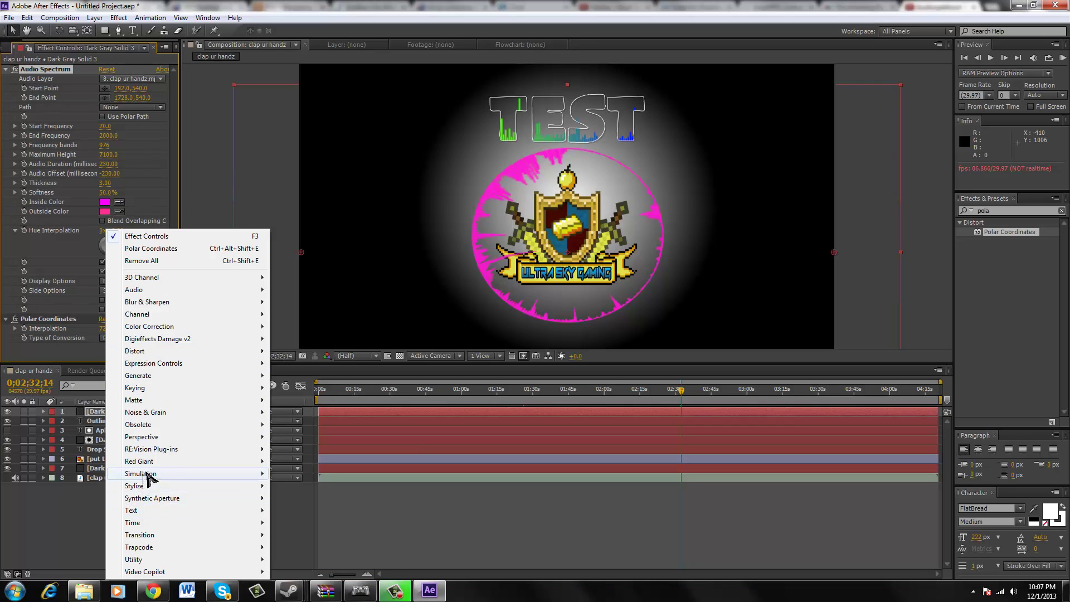
mouse_move(146, 486)
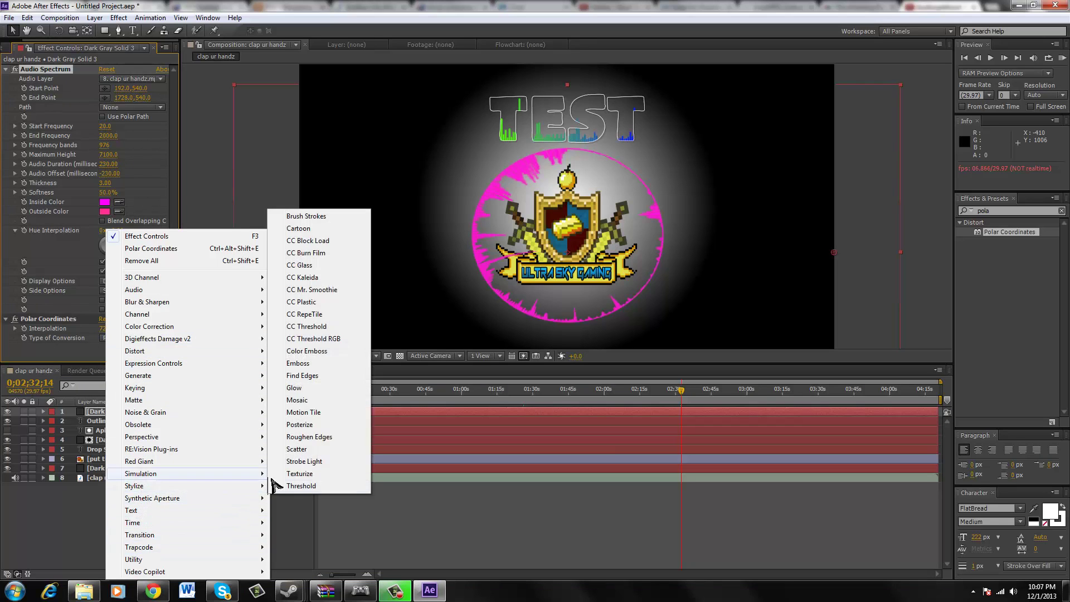
left_click(323, 398)
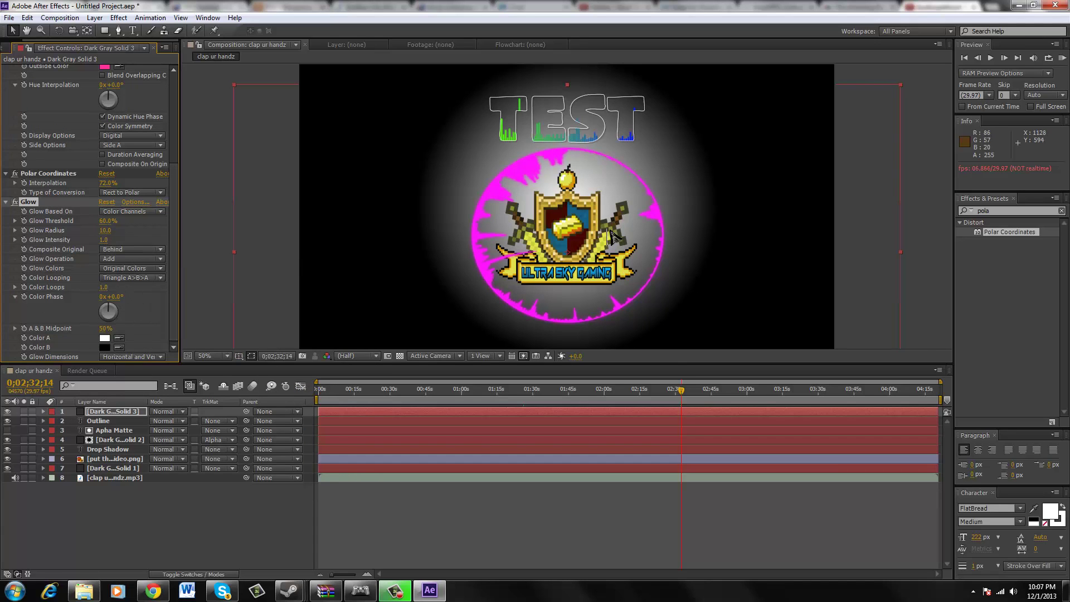
left_click_drag(681, 394, 672, 392)
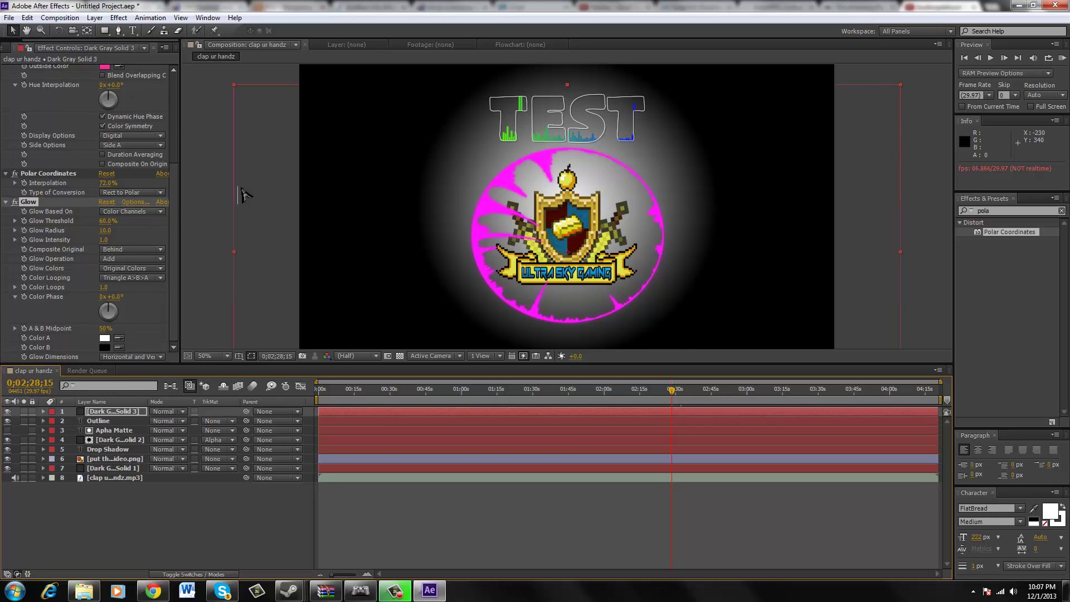
Add a Ramp effect to the circular spectrum and set its start color to bright cyan.
left_click_drag(174, 194, 173, 279)
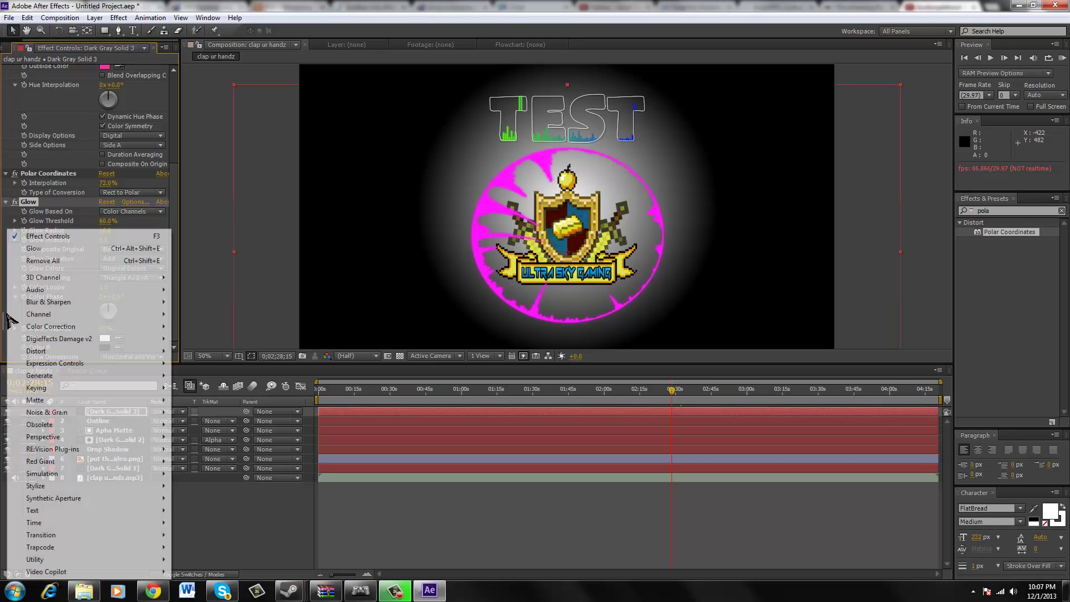
right_click(8, 320)
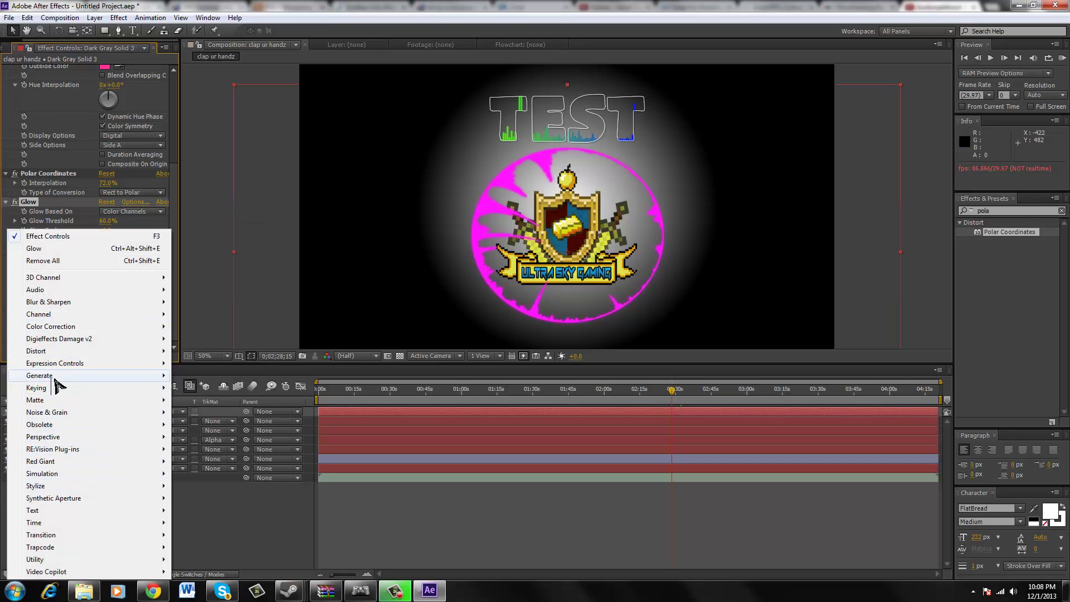
mouse_move(64, 376)
left_click(214, 327)
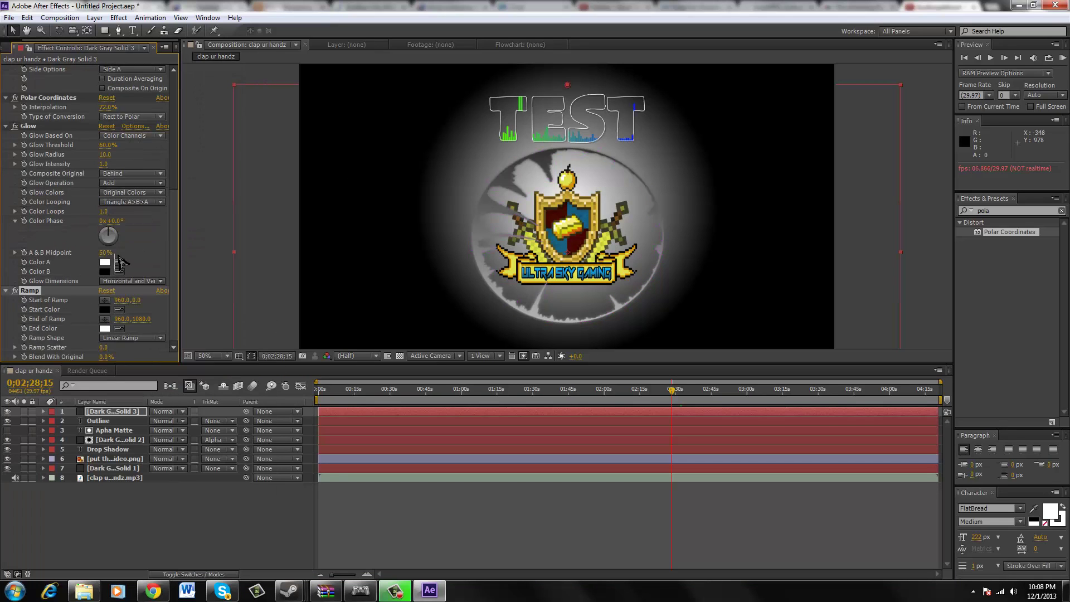
left_click(104, 309)
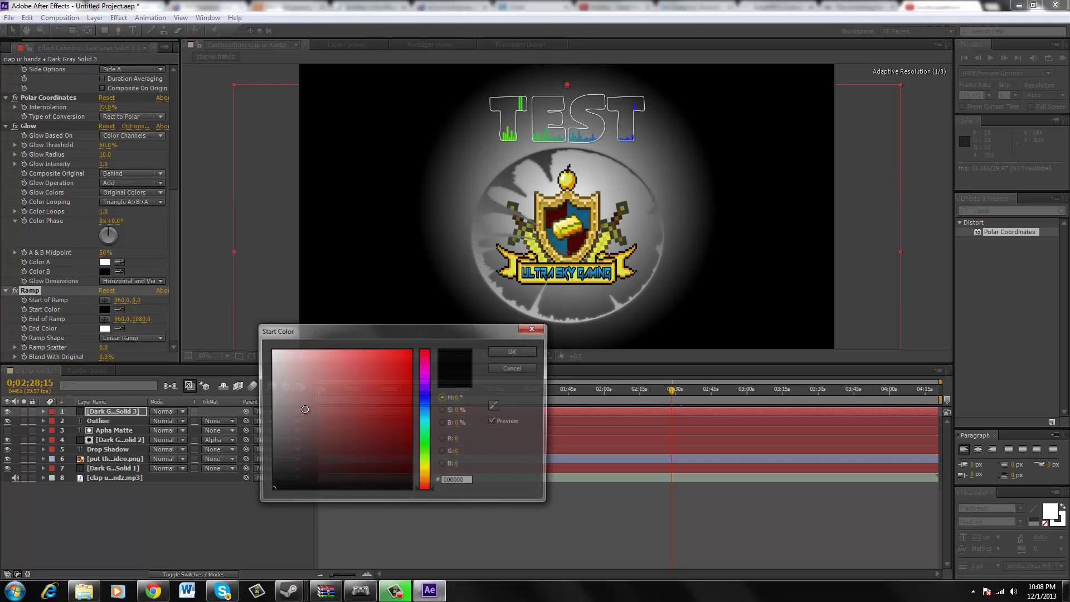
mouse_move(429, 400)
left_mouse_down()
mouse_move(434, 458)
mouse_move(433, 417)
left_mouse_up()
left_click(410, 350)
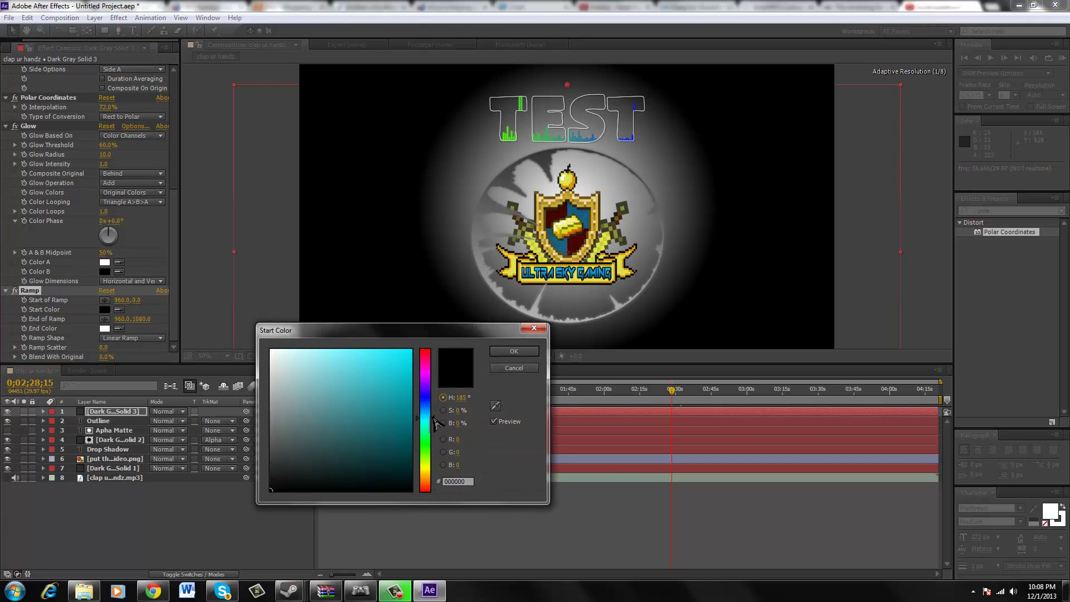
key("Return")
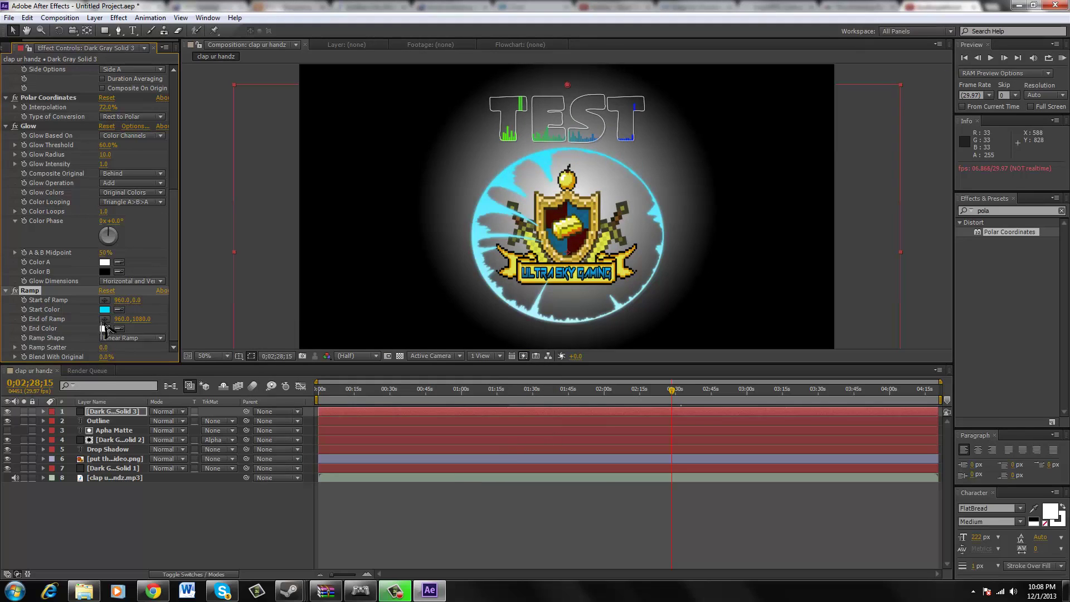
Set the Ramp's end color to lime green, 84FF00.
left_click(104, 328)
left_click(431, 474)
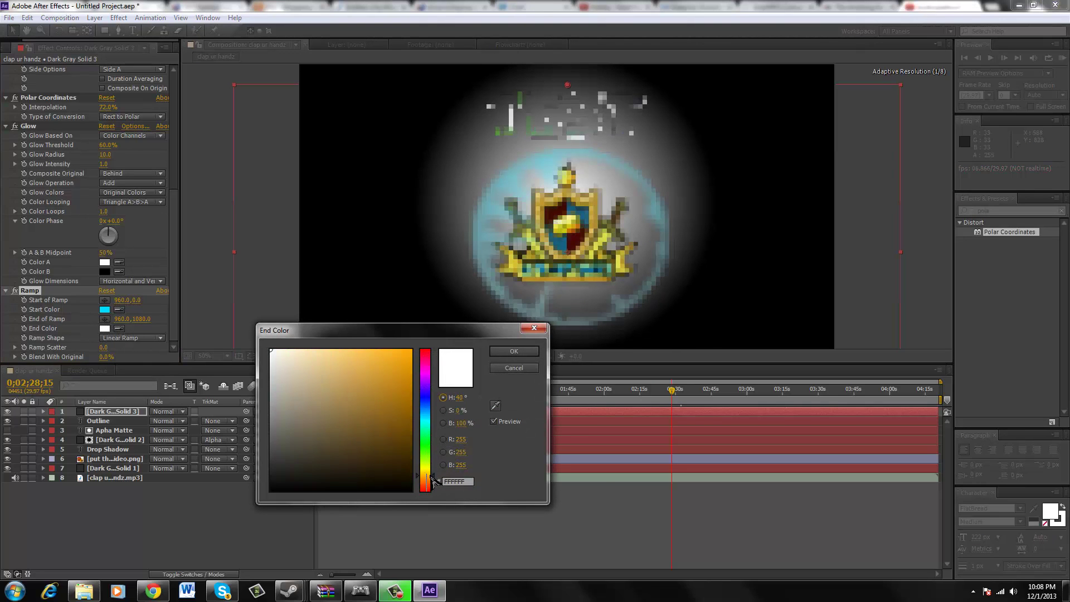
left_click(410, 351)
left_click_drag(419, 438, 425, 456)
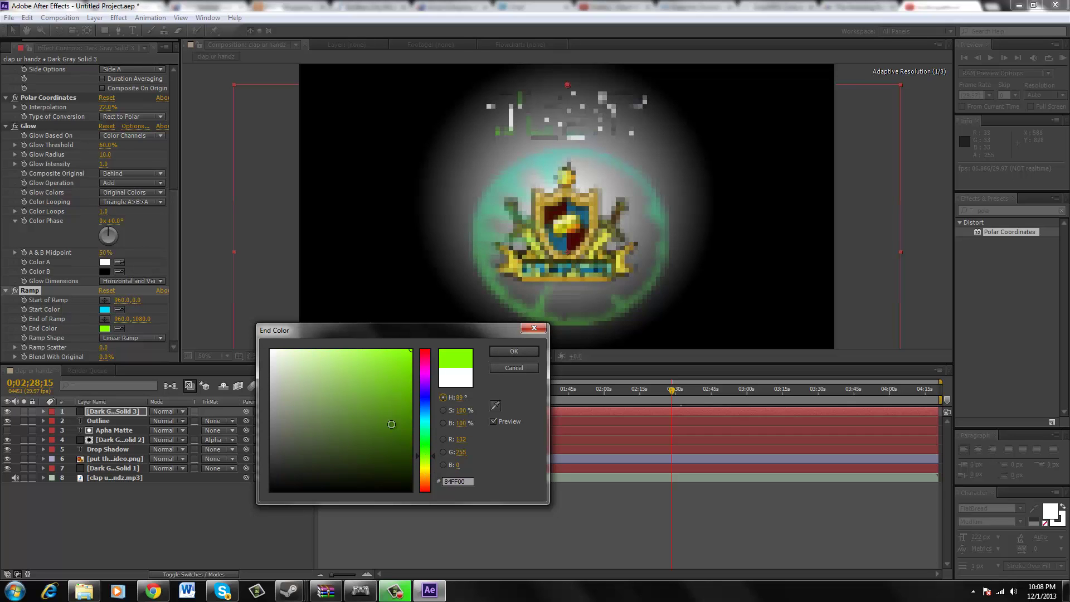
left_click(503, 349)
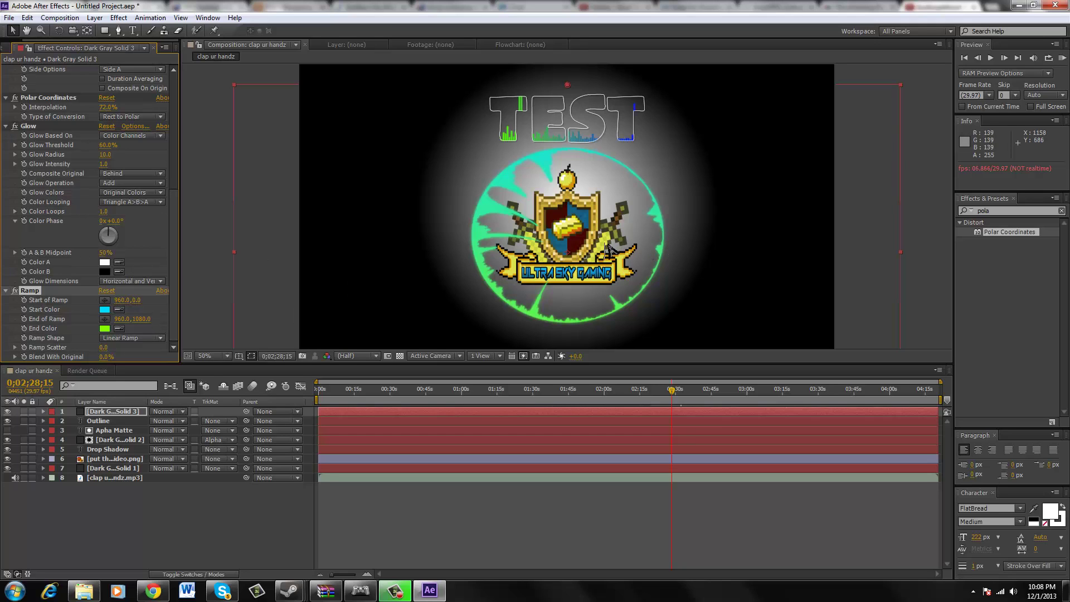
Nudge the circular spectrum to about position 958, 706 so it is centered around the logo.
left_click_drag(582, 245, 574, 235)
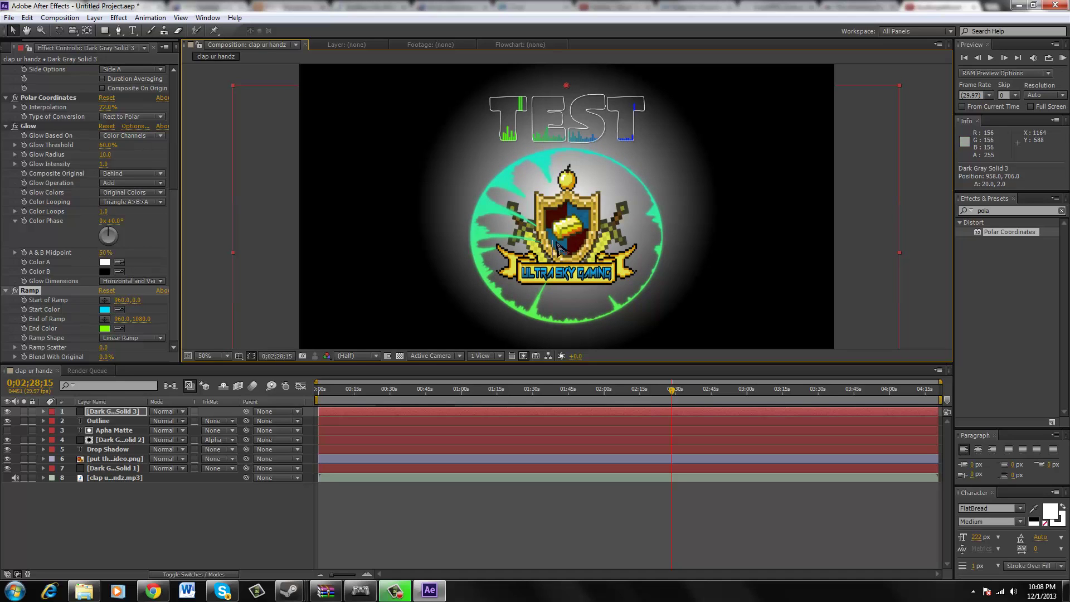